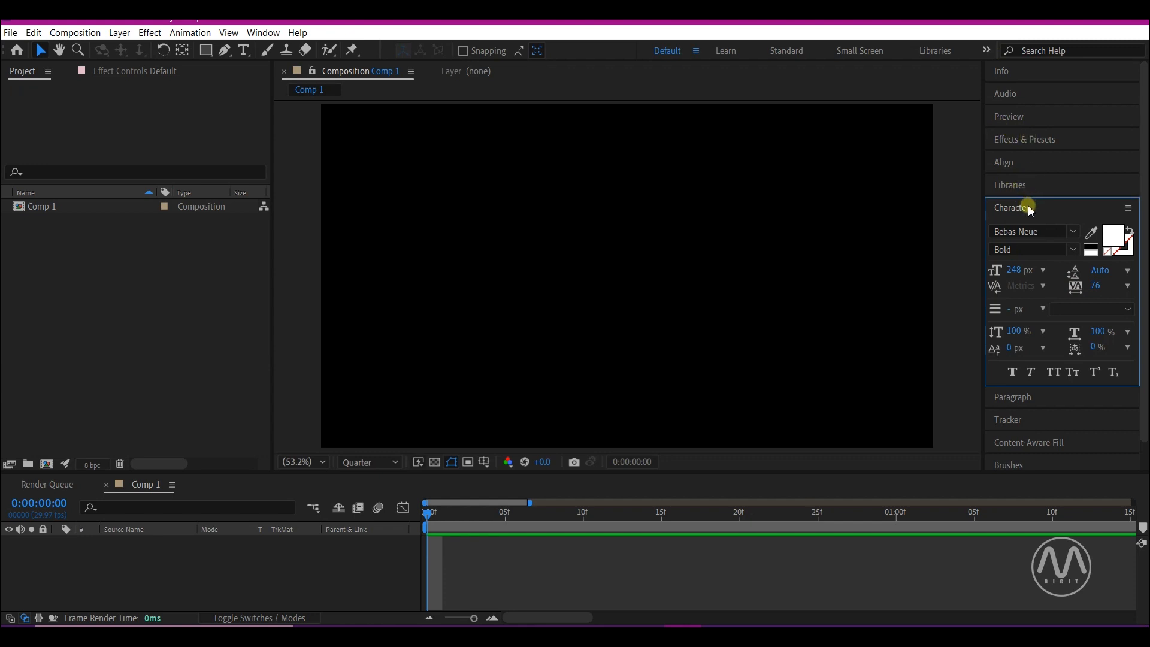
click(1025, 140)
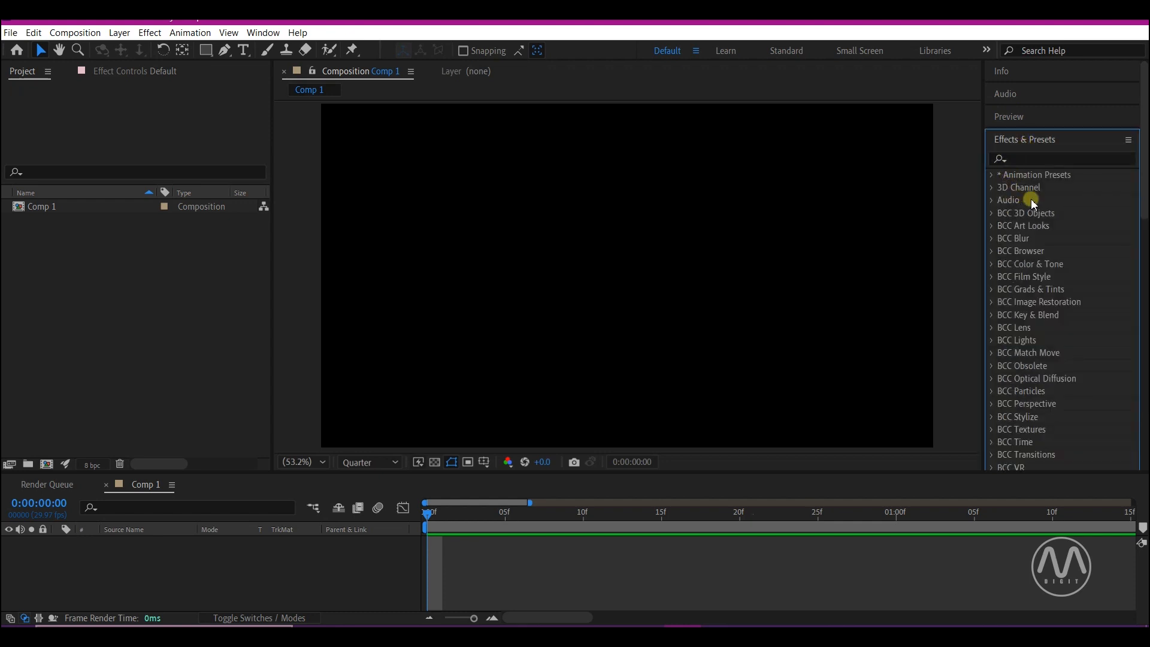
click(1021, 140)
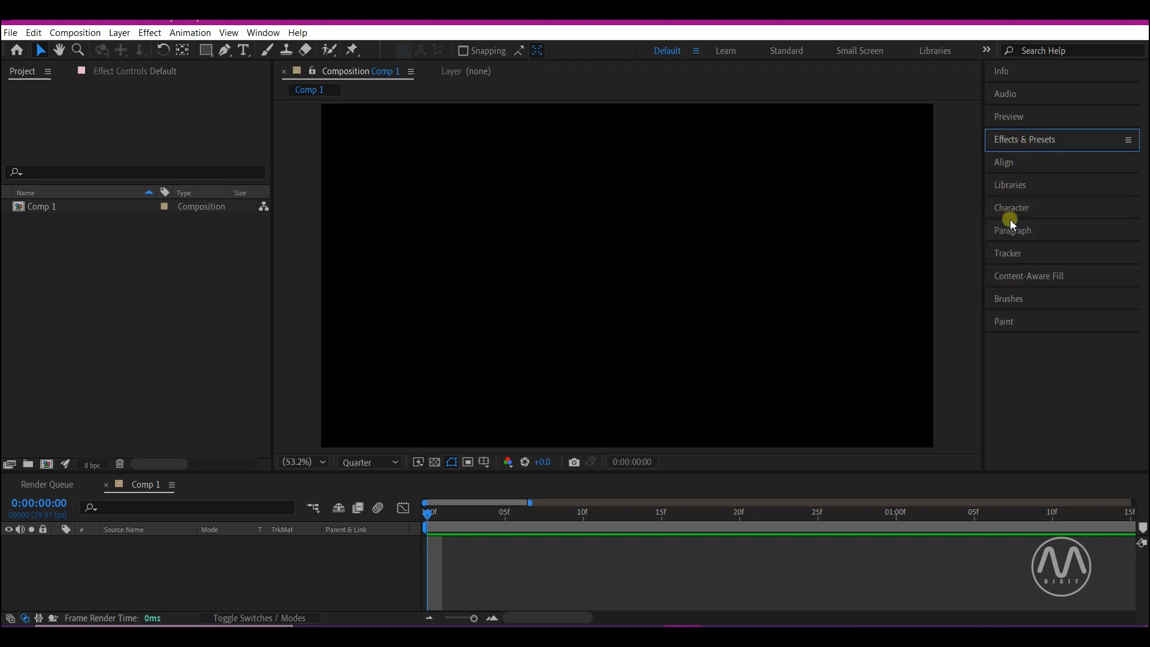
click(1010, 162)
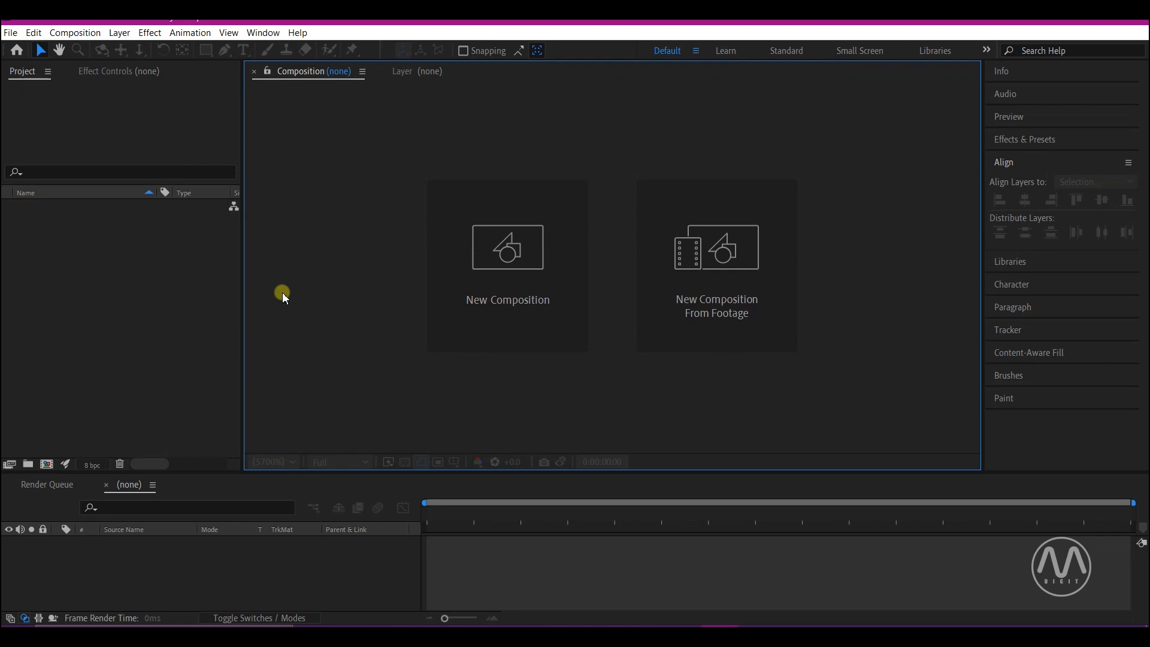
Step: Start a new composition named "logo animatiom" with a frame size of 1920 × 1080 px
click(78, 33)
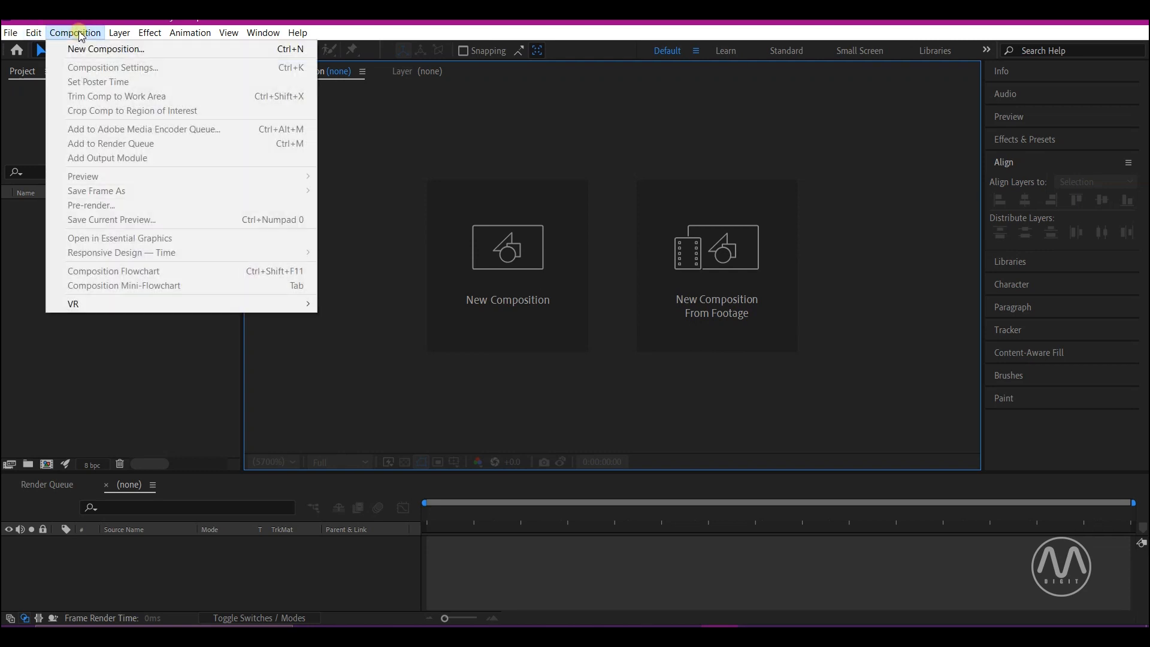
click(84, 49)
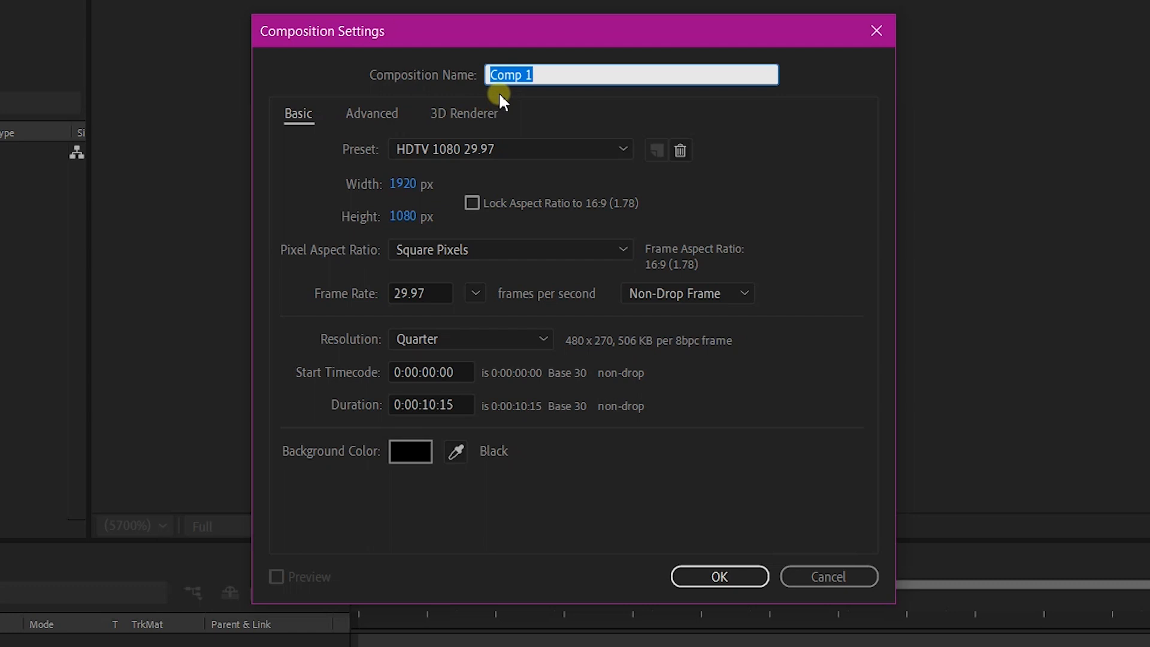
text(logo animatiom)
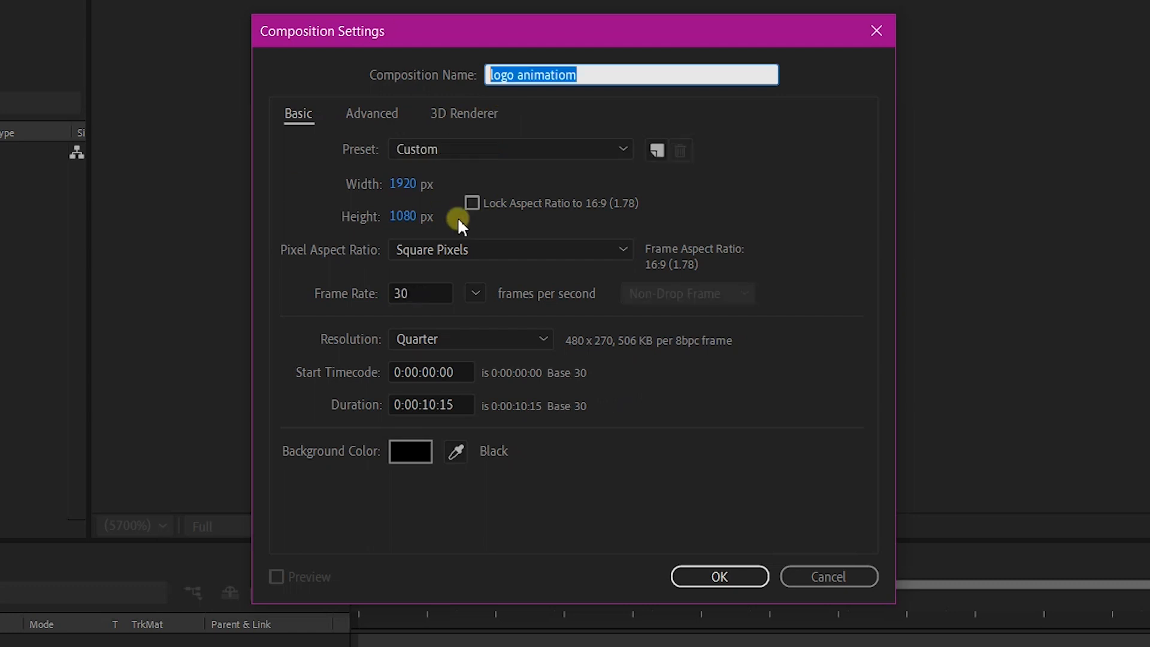
click(402, 187)
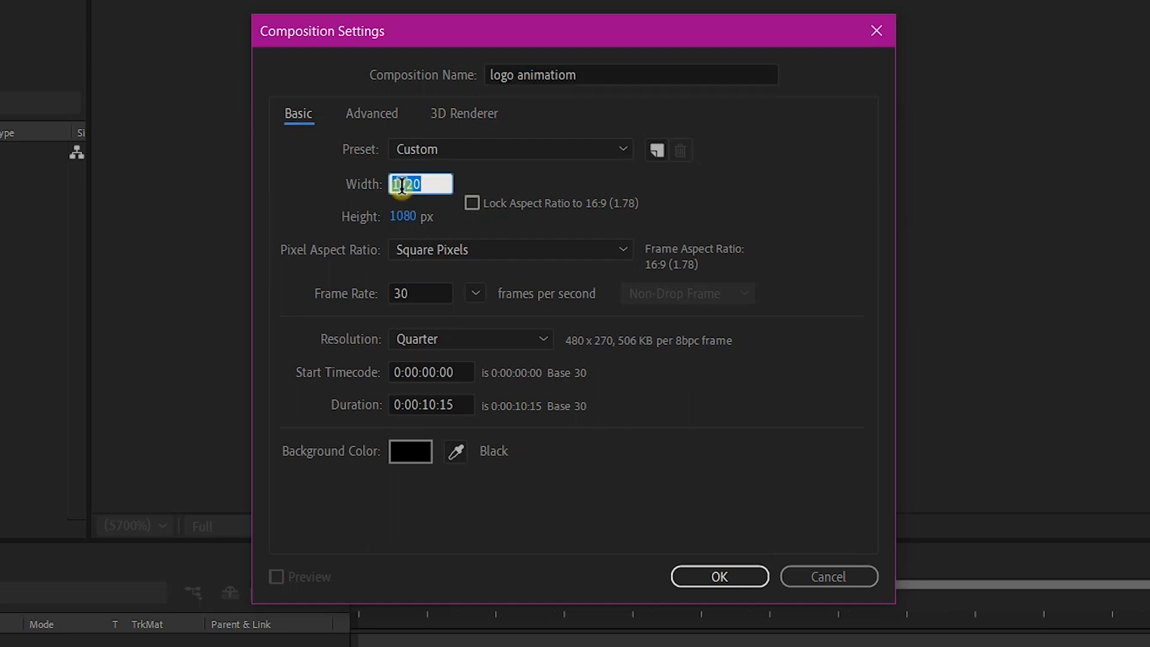
click(415, 213)
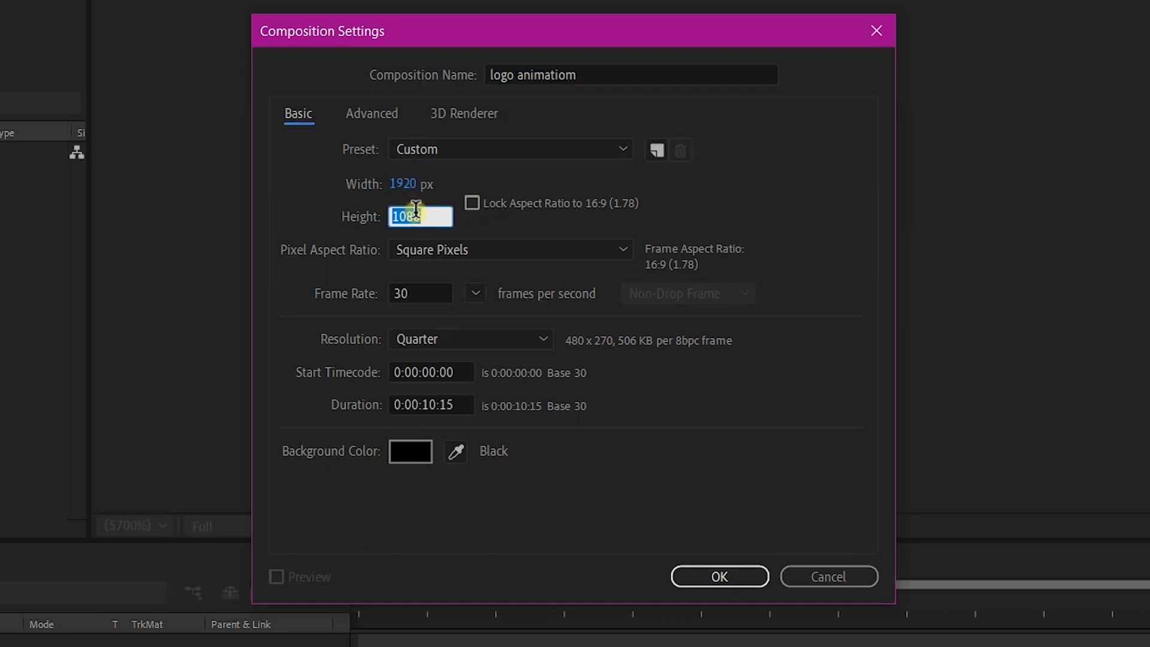
click(368, 274)
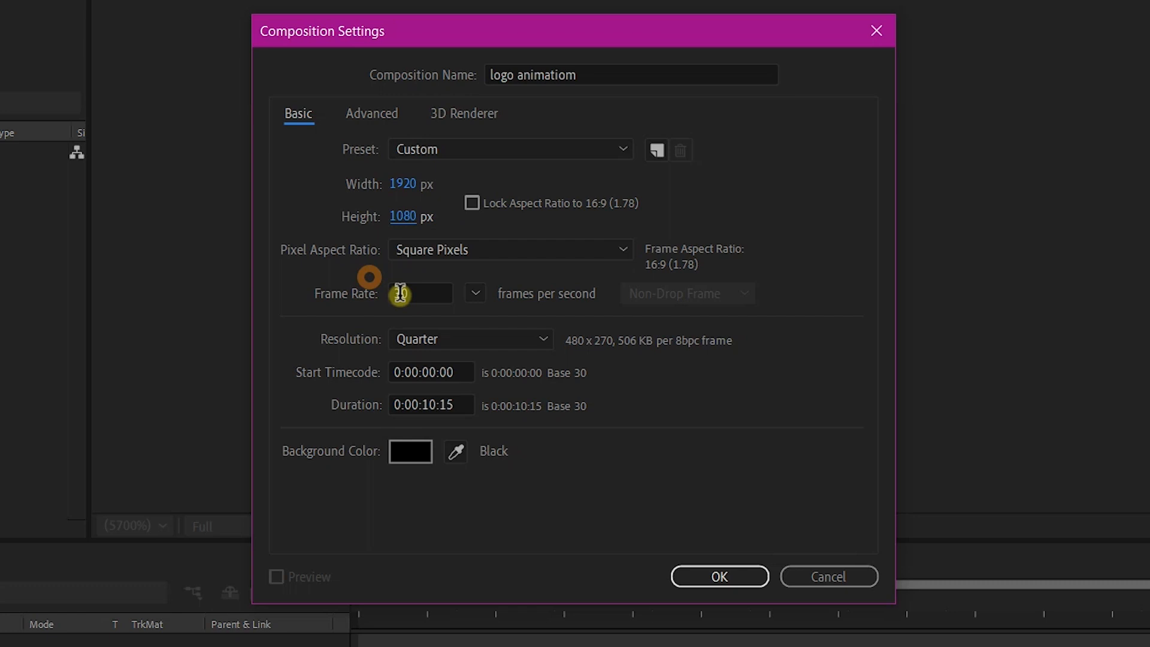
Step: Set the composition's frame rate to 29.97 fps, keep the duration at 0:00:10:15, and create it
click(471, 292)
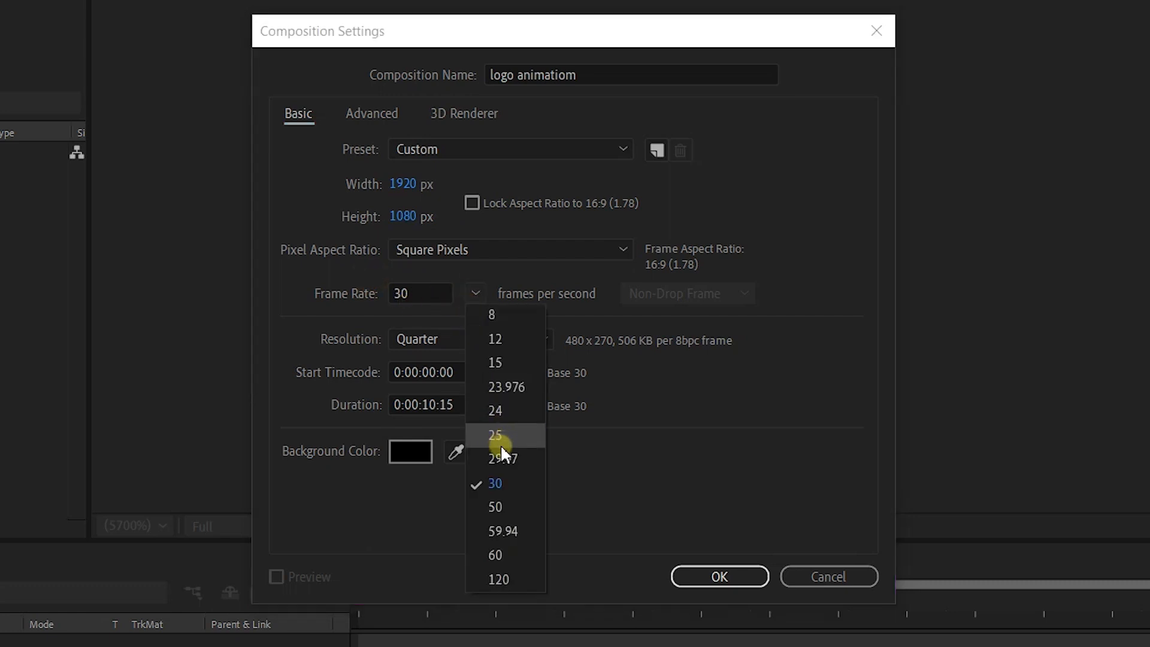
click(501, 458)
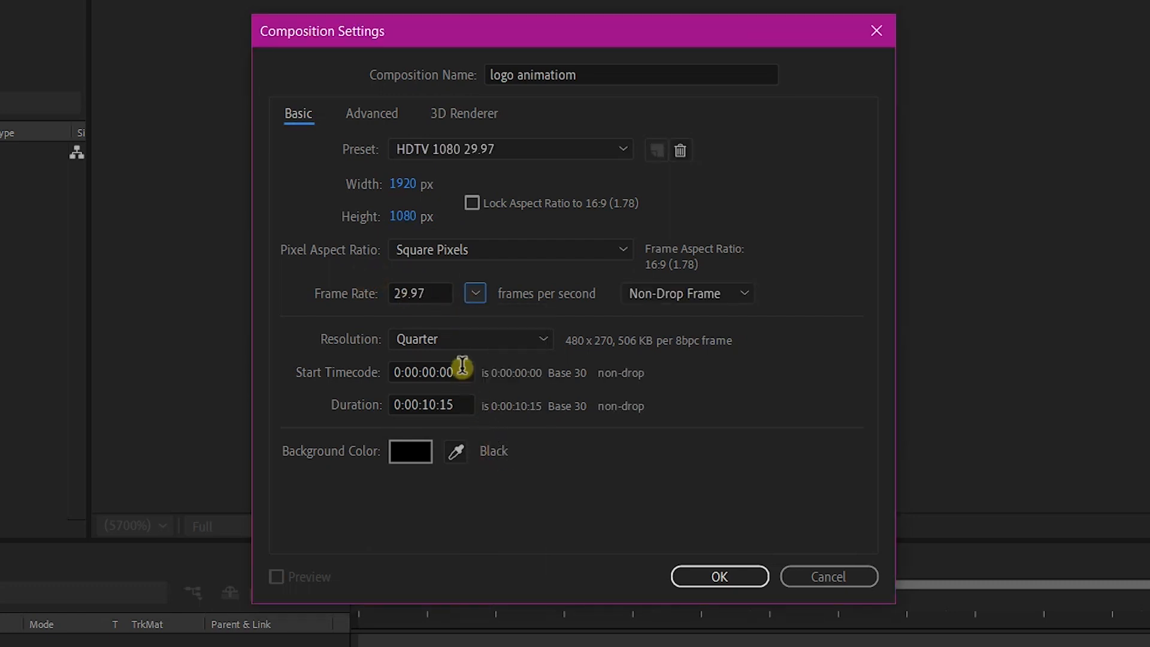
click(432, 404)
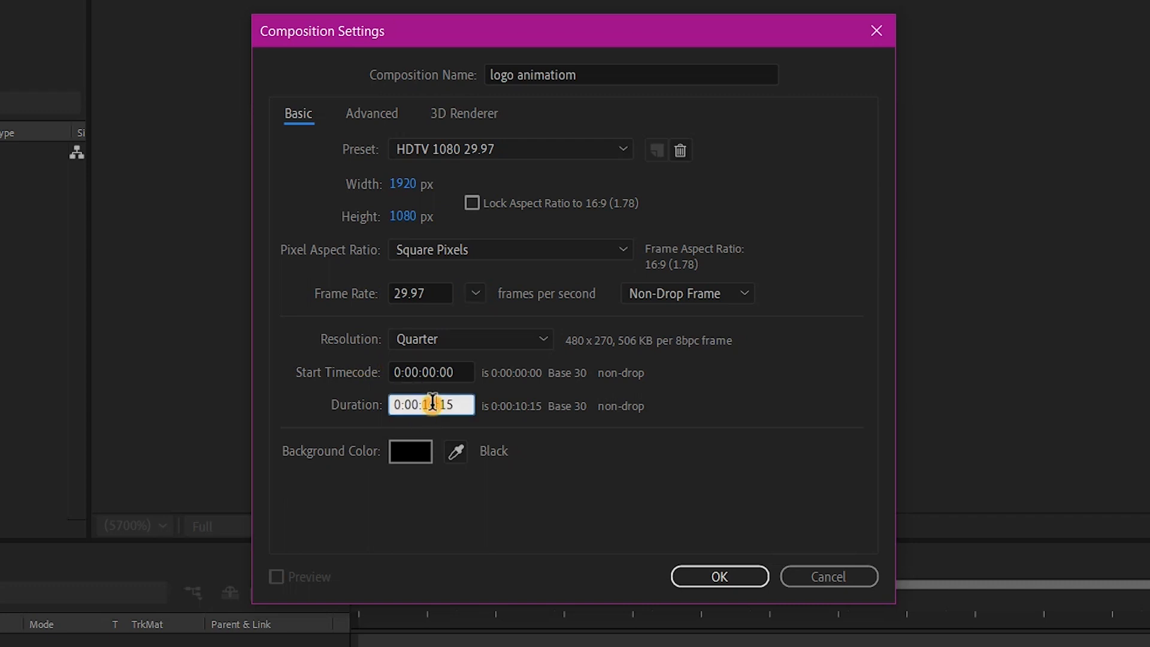
drag(437, 401, 423, 400)
click(357, 436)
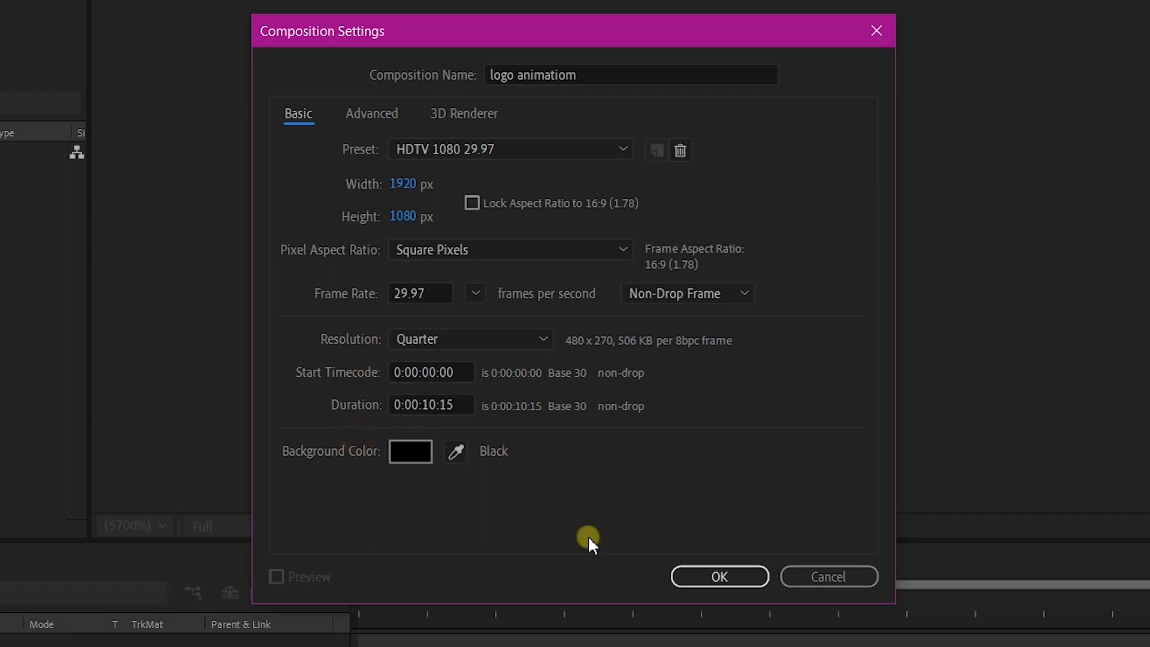
click(719, 576)
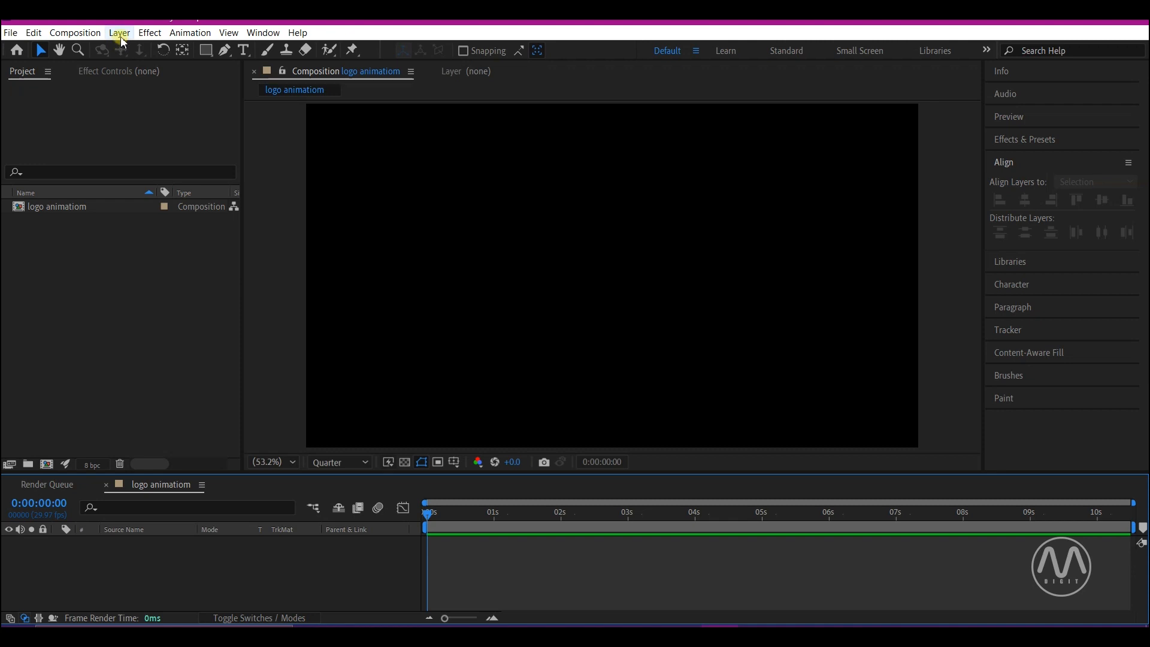
Step: Add a solid layer named "bg" that matches the composition size
click(119, 36)
mouse_move(138, 52)
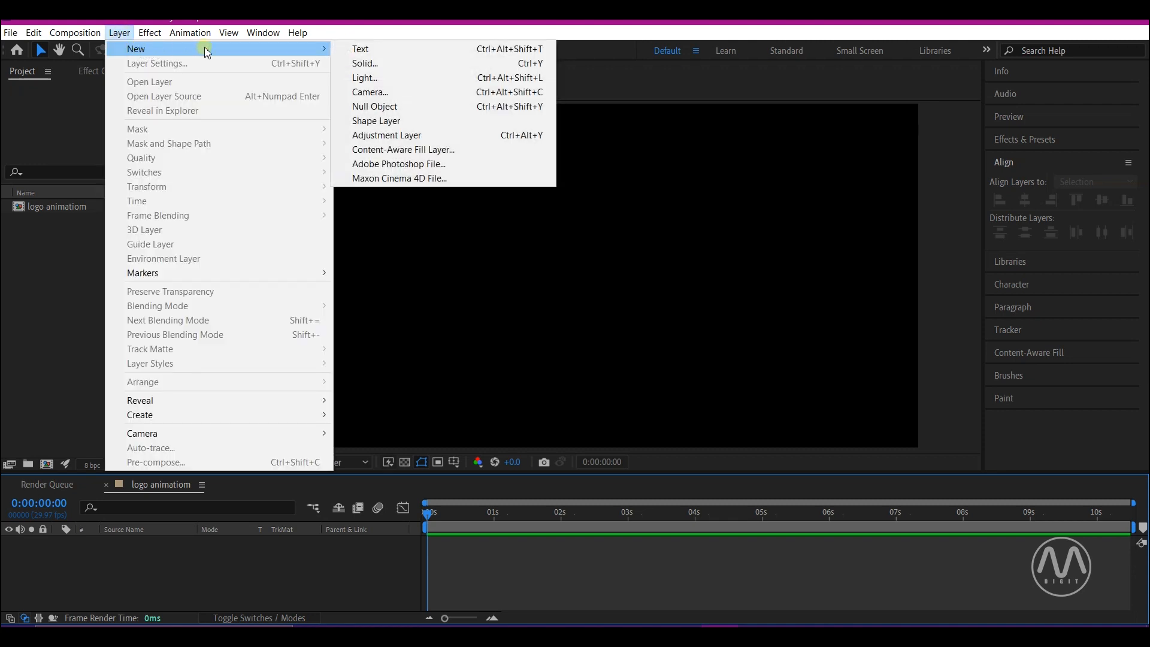
click(375, 69)
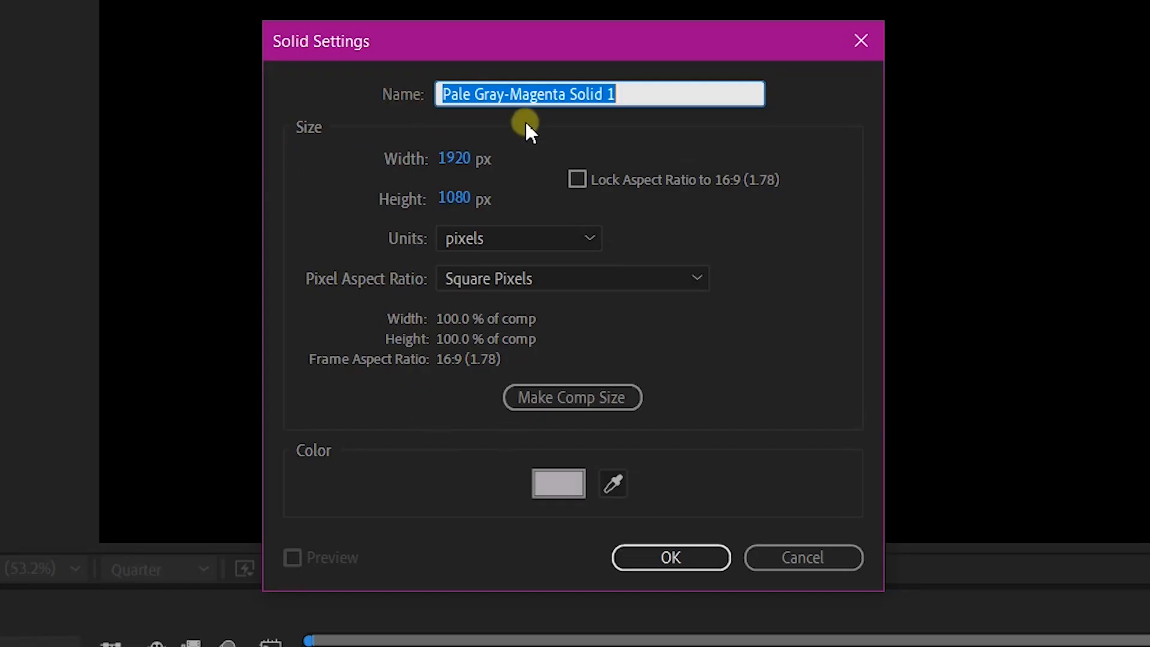
text(bg)
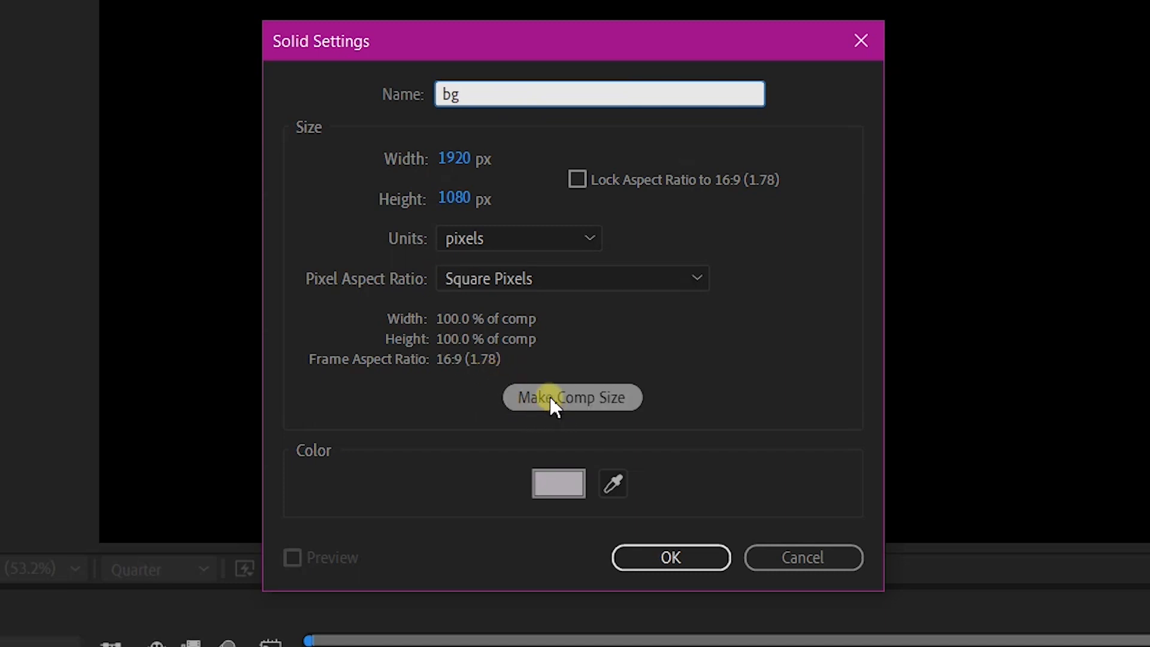
click(572, 397)
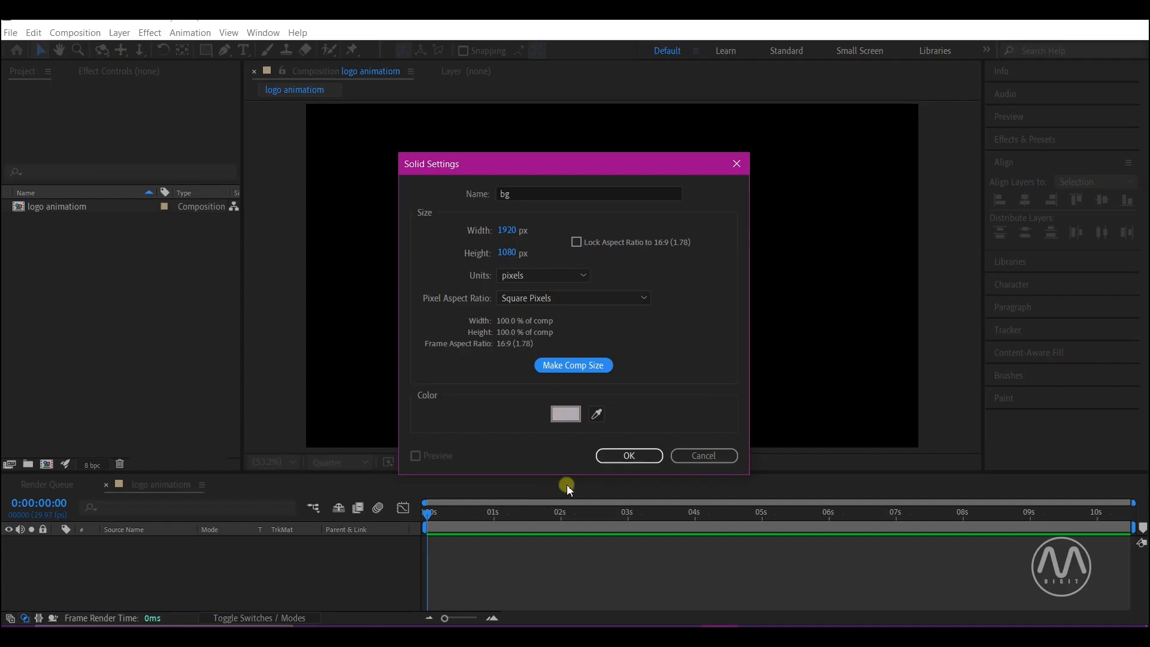
click(671, 557)
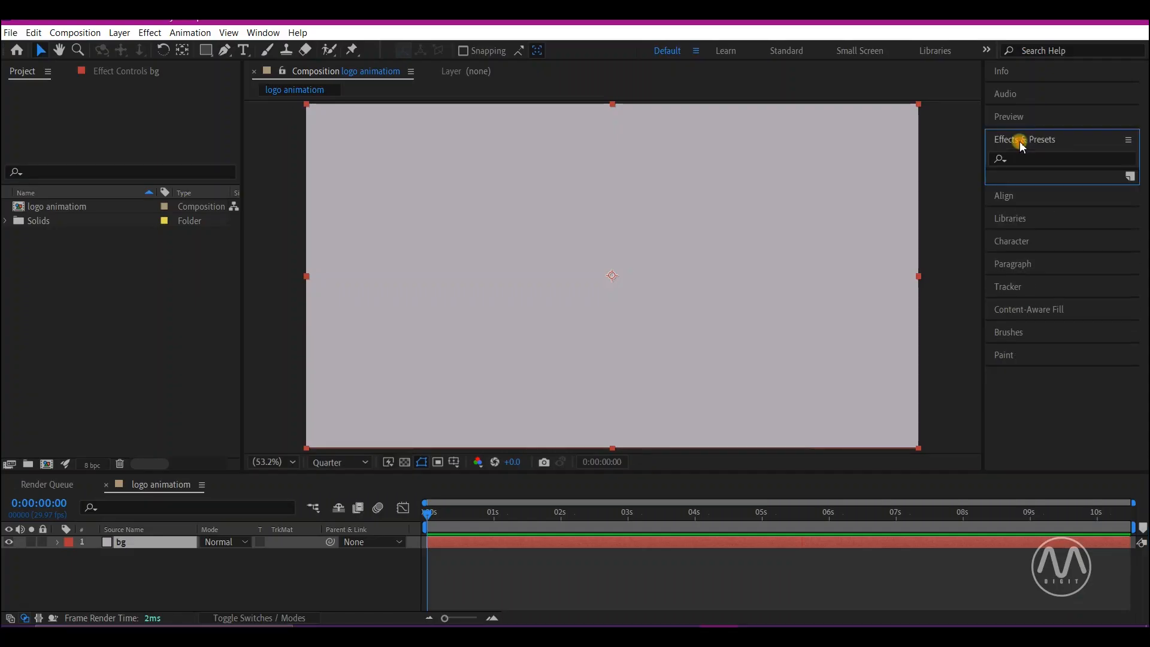
Step: Find the Gradient Ramp effect by searching for "ramp" and apply it to the bg layer
click(1023, 140)
click(1029, 160)
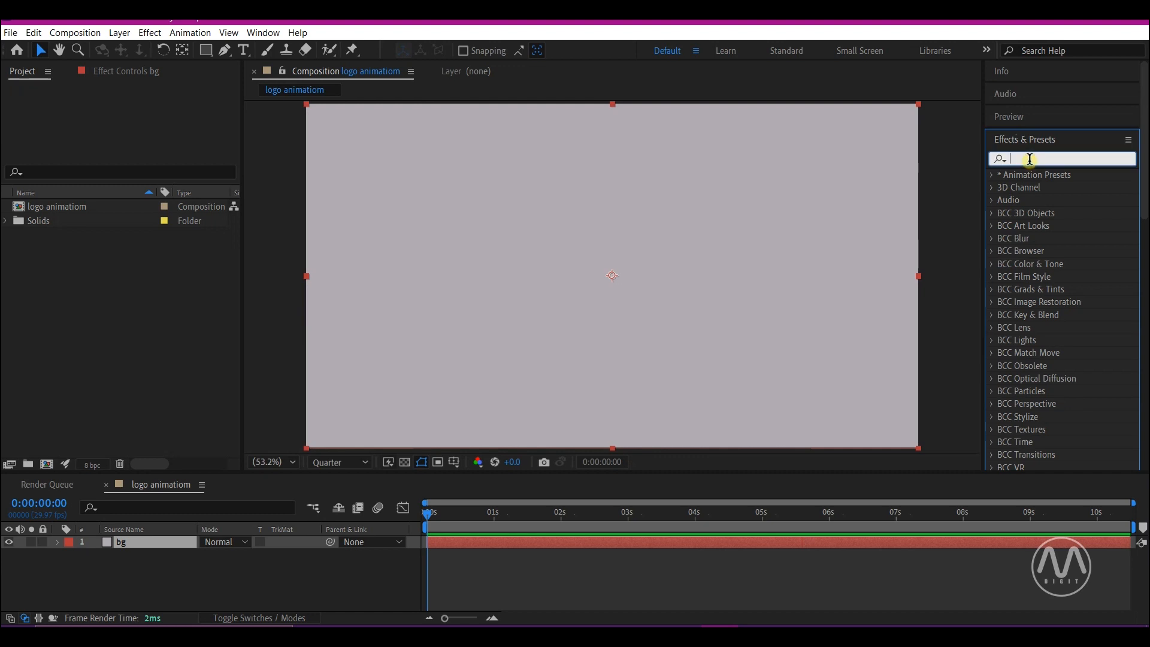
text(ramp)
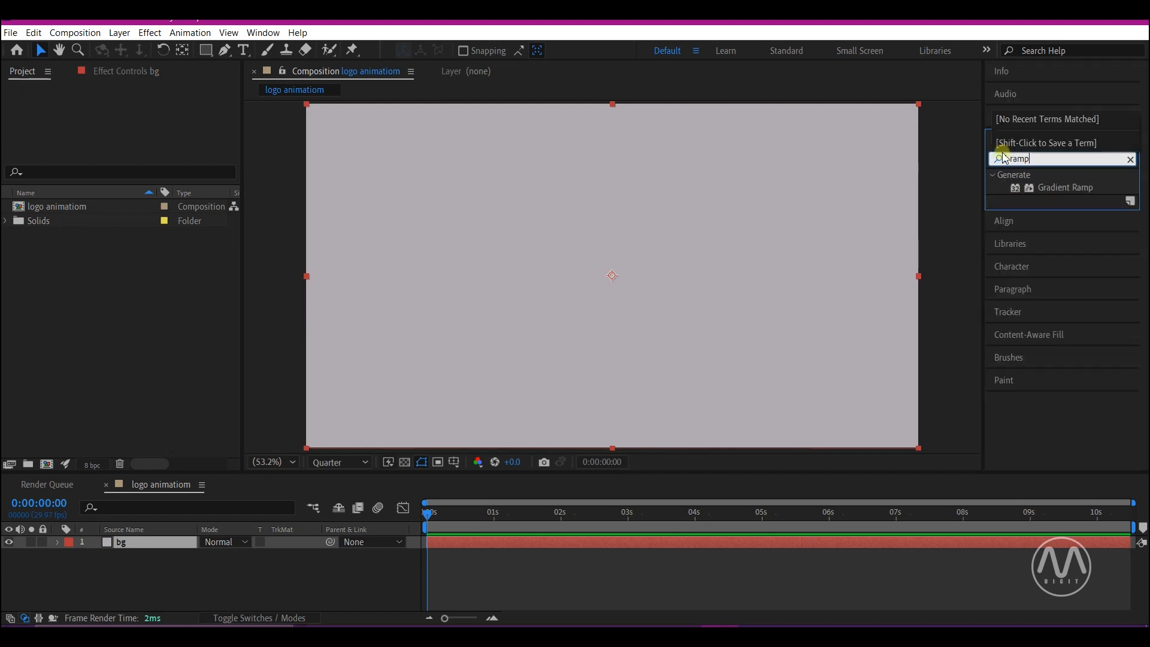
drag(1063, 189, 455, 540)
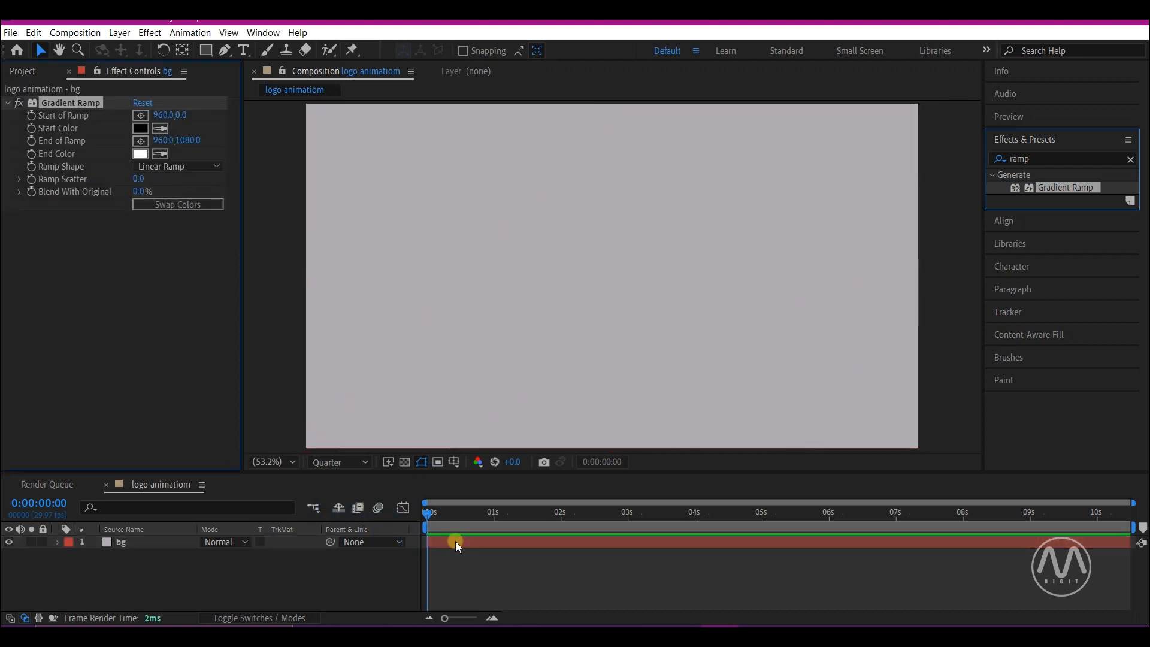
Step: Set the Gradient Ramp's start color to deep purple and its end color to a lighter violet
click(140, 128)
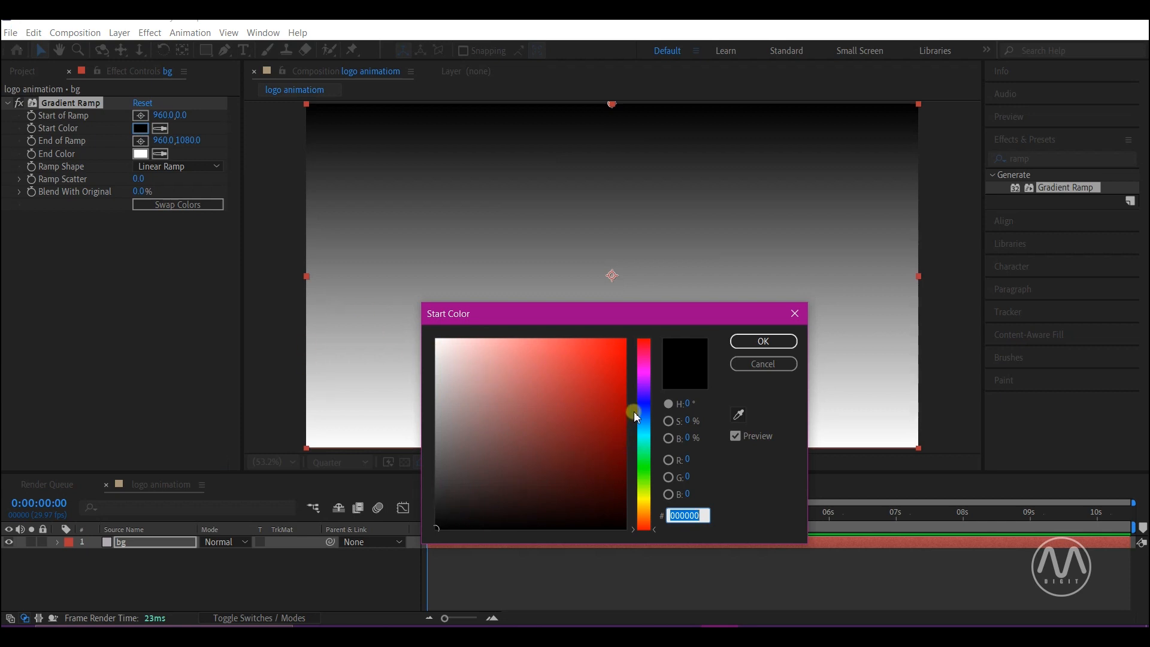
click(641, 388)
click(616, 346)
click(763, 341)
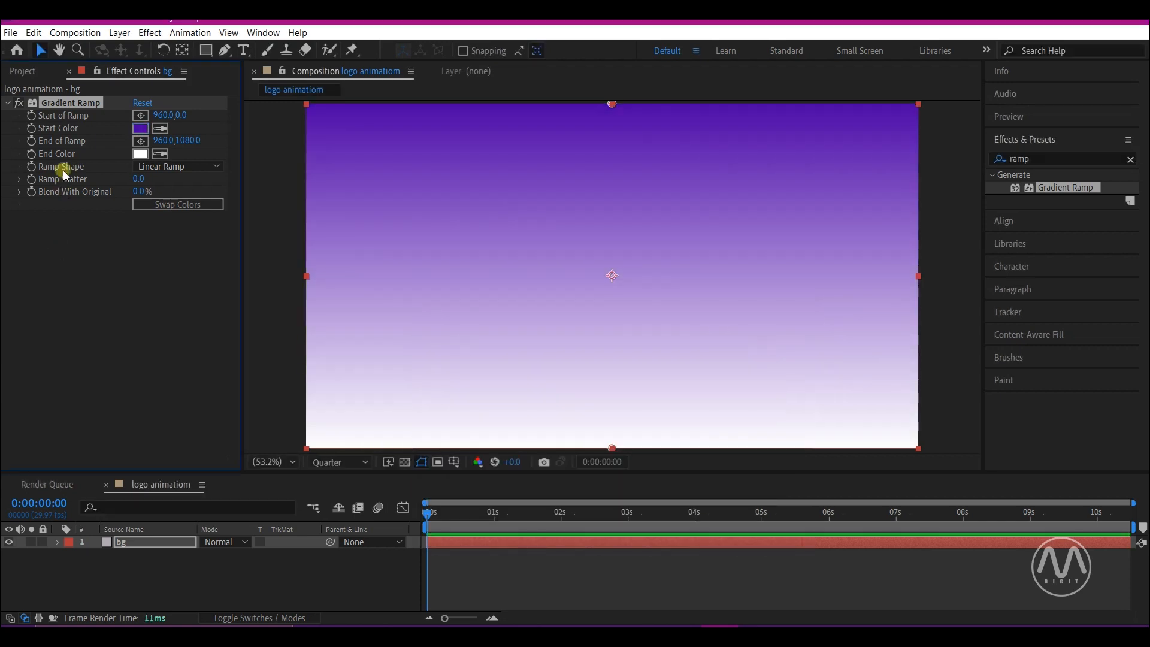
click(141, 156)
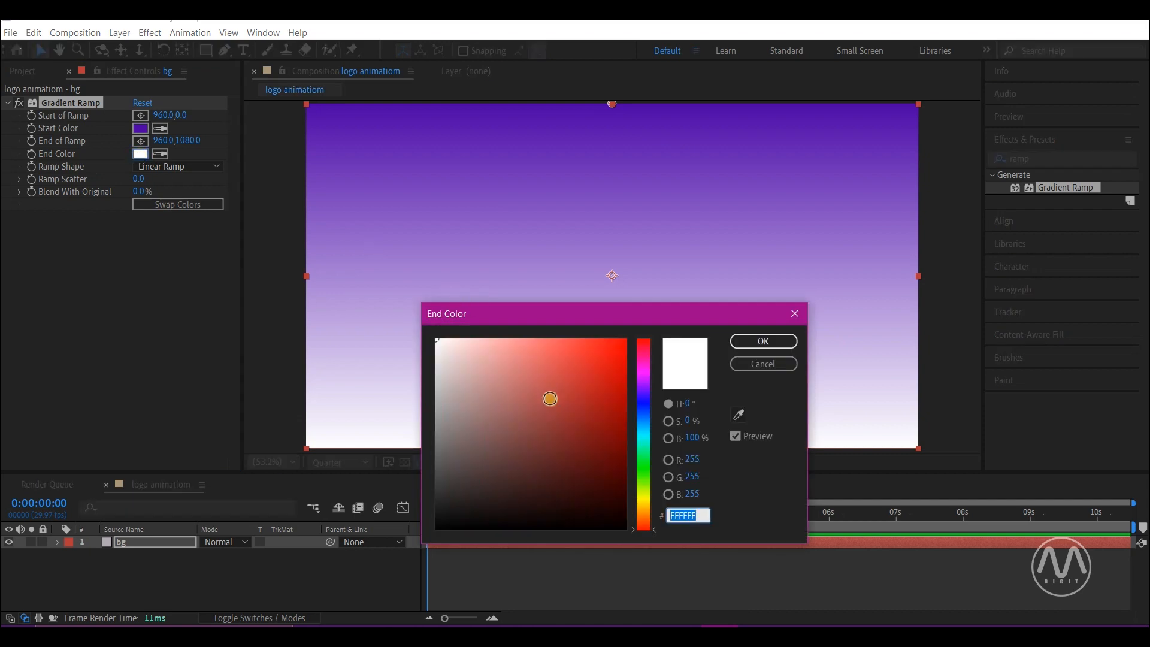
click(644, 393)
click(573, 357)
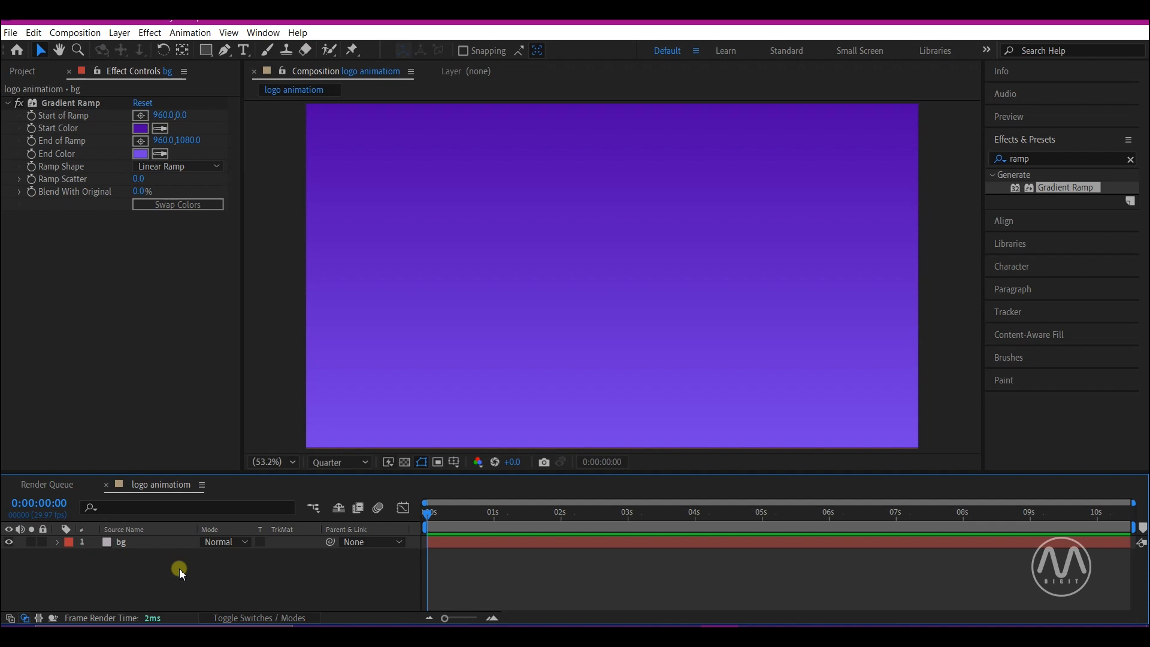
Step: Create a text layer containing the letter "S" above the bg layer
right_click(179, 571)
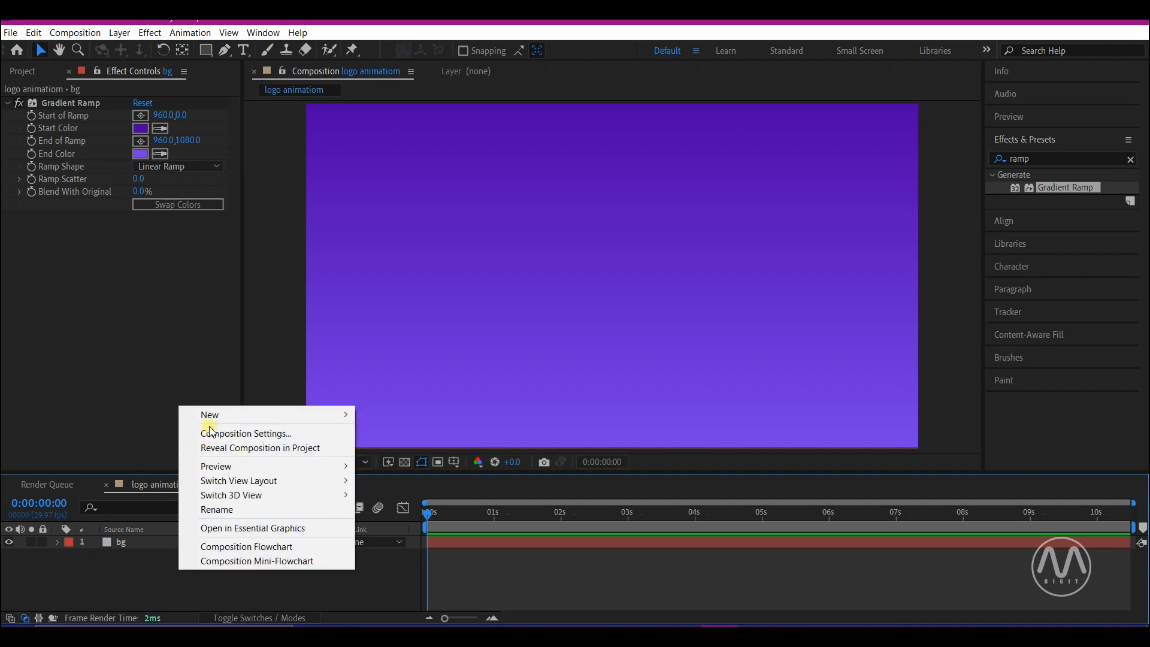
mouse_move(211, 419)
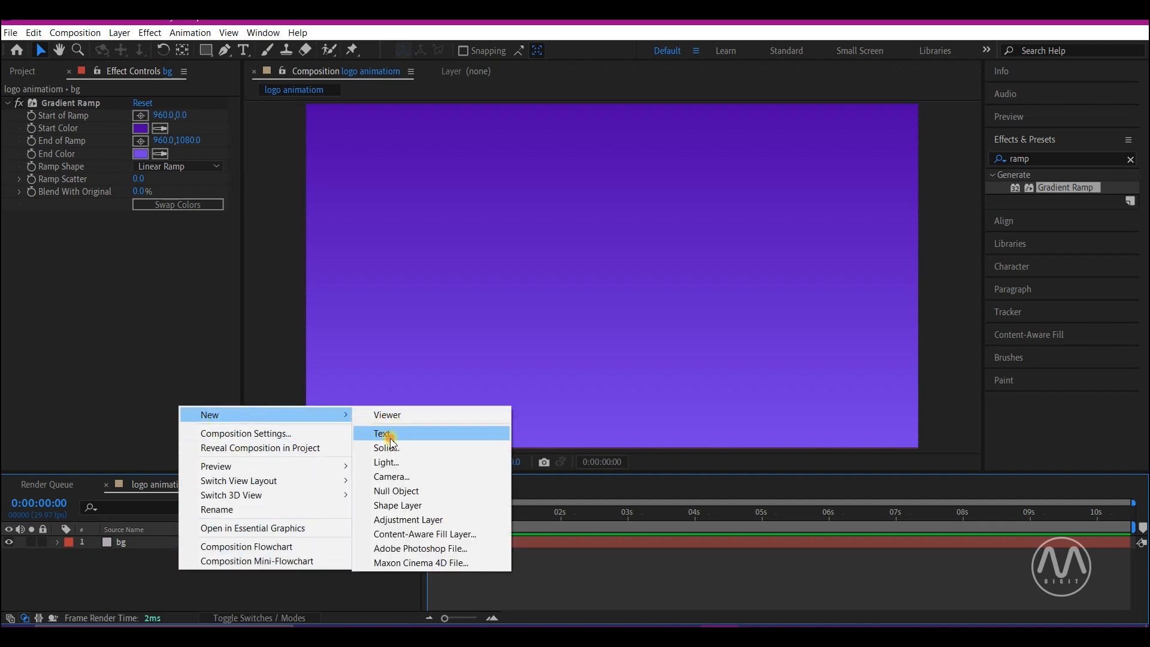
click(388, 436)
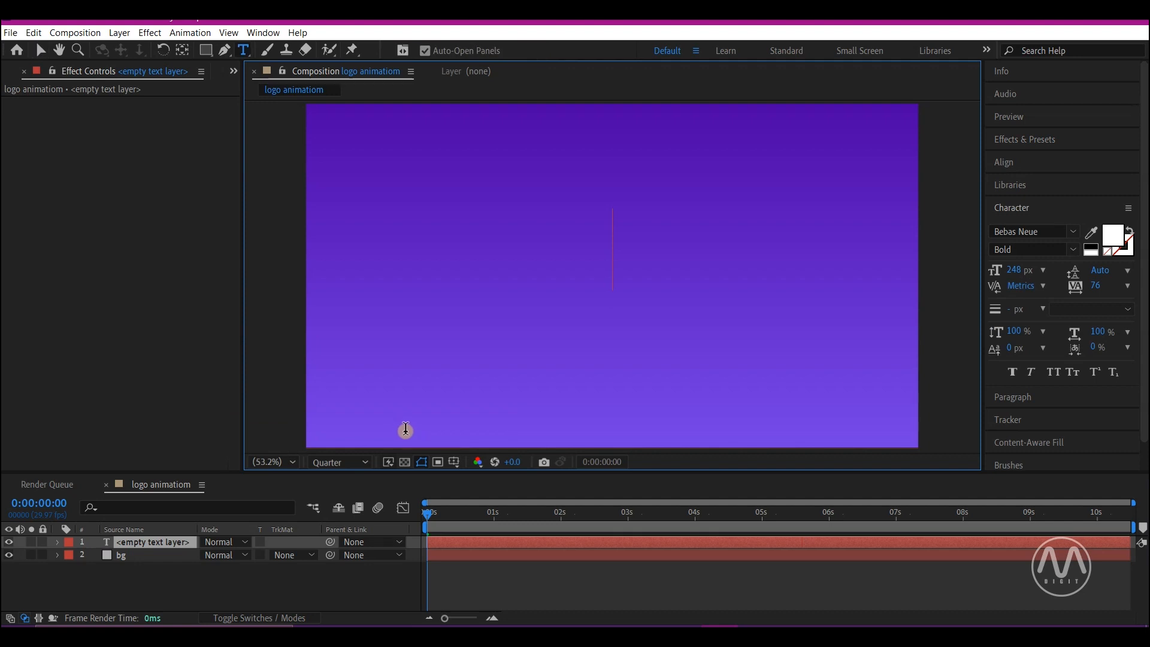
text(S)
Step: Move the anchor point of the S text layer to the center of the letter
click(225, 50)
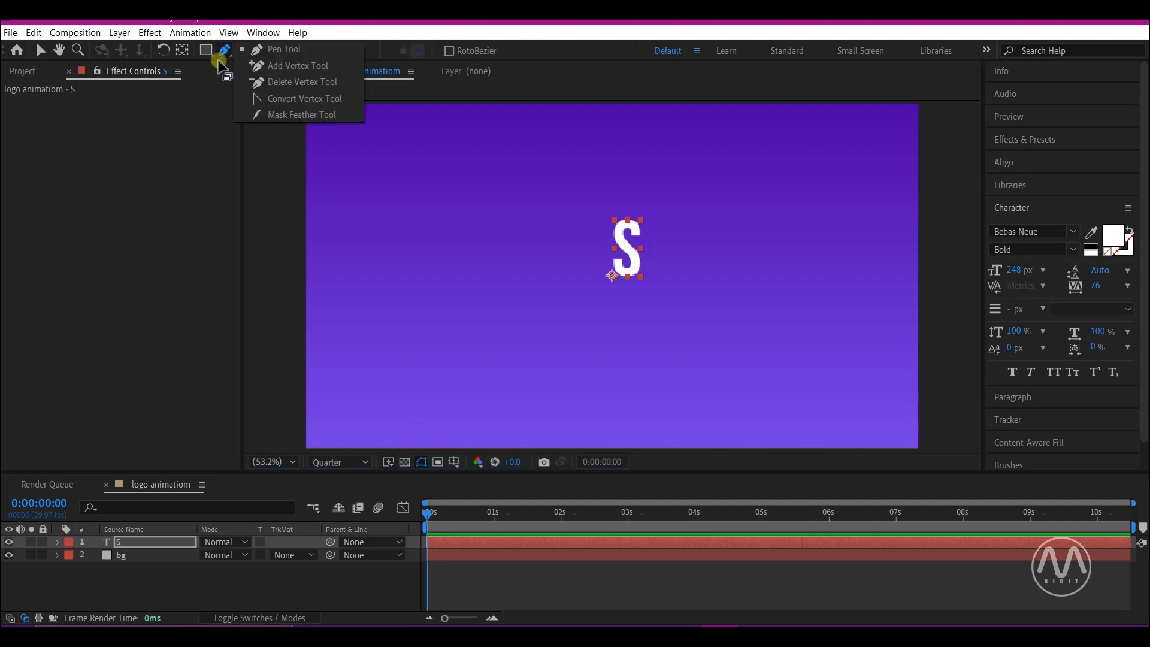
click(223, 51)
click(223, 52)
click(181, 50)
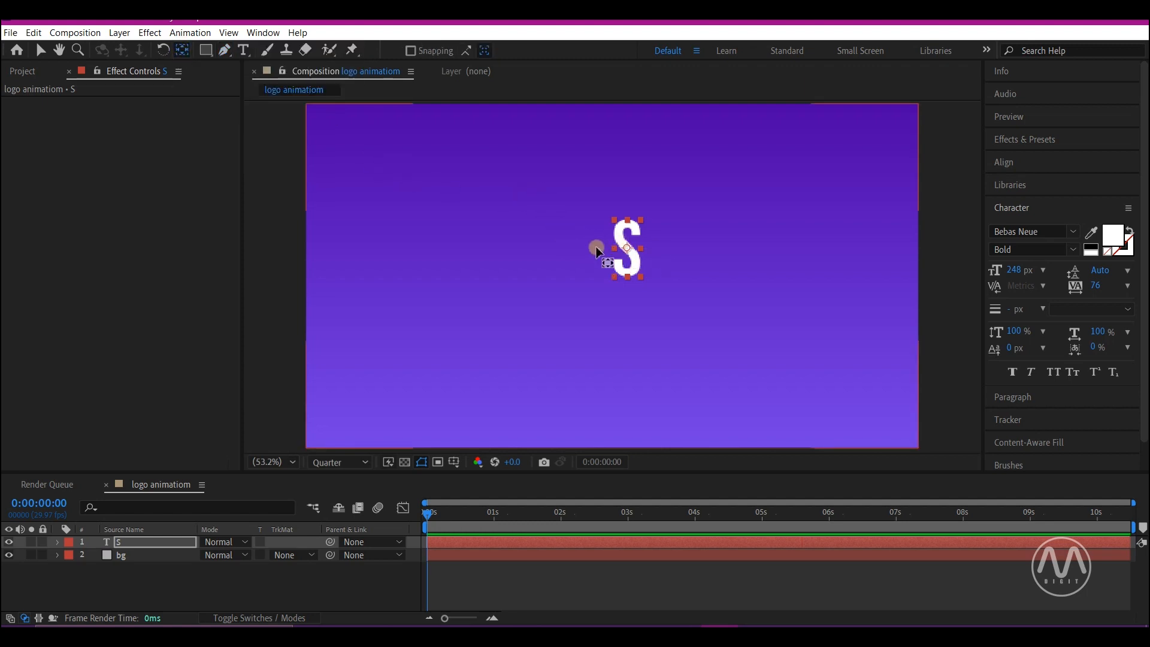
Step: Align the S text layer to the composition's horizontal and vertical center
click(40, 50)
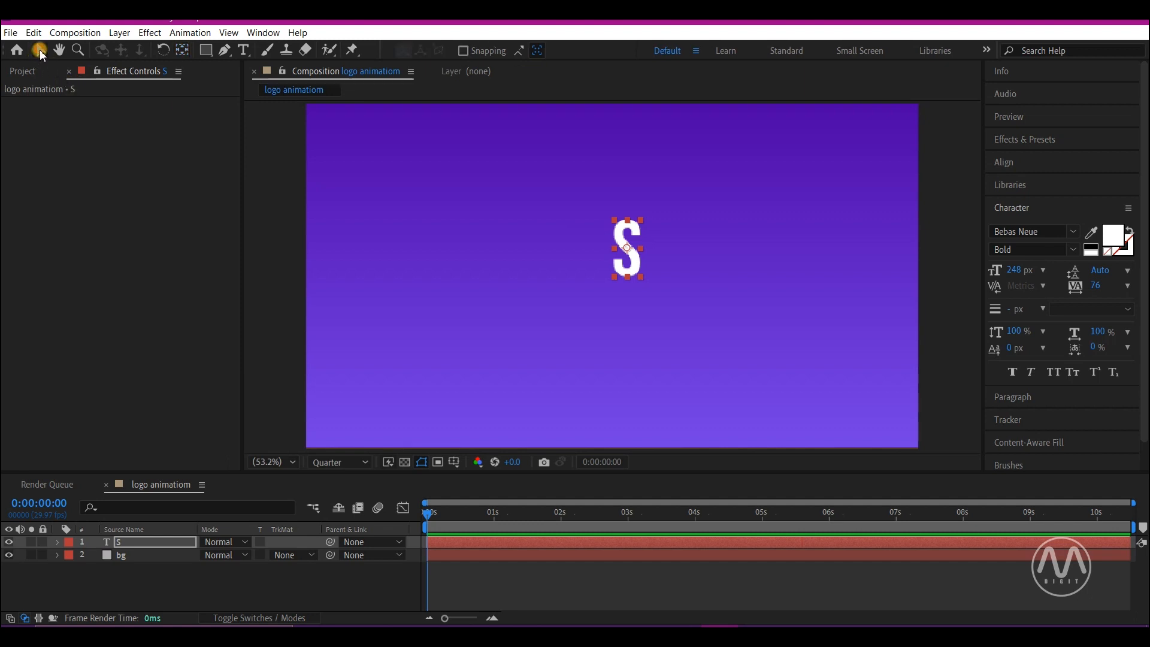
click(1007, 163)
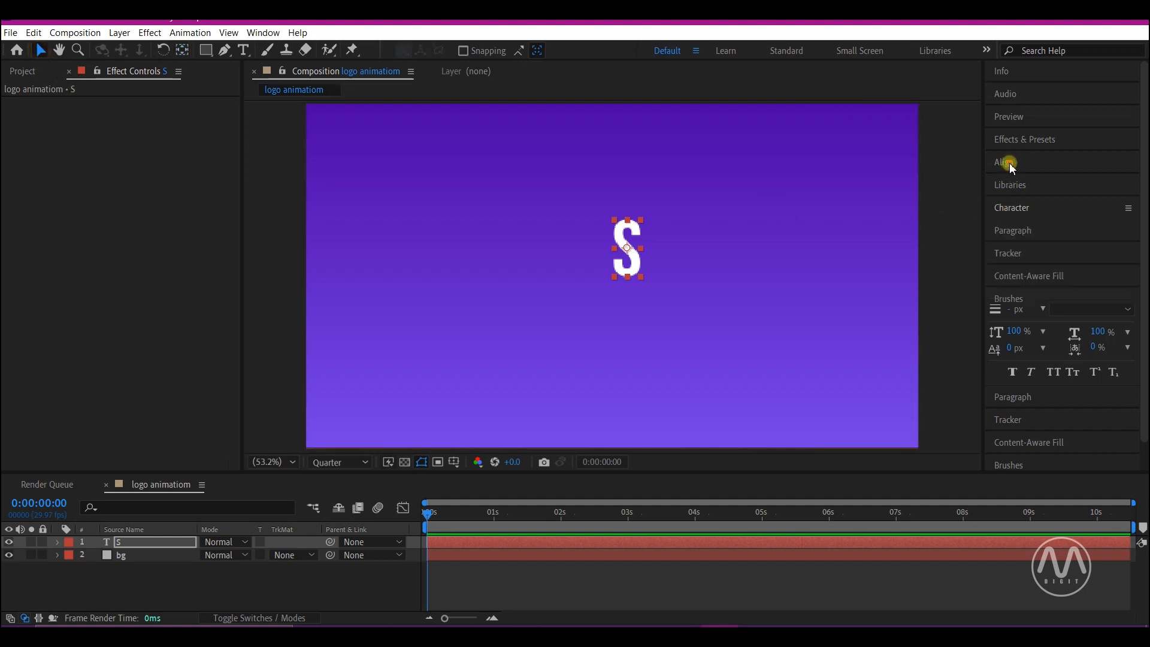
click(1025, 201)
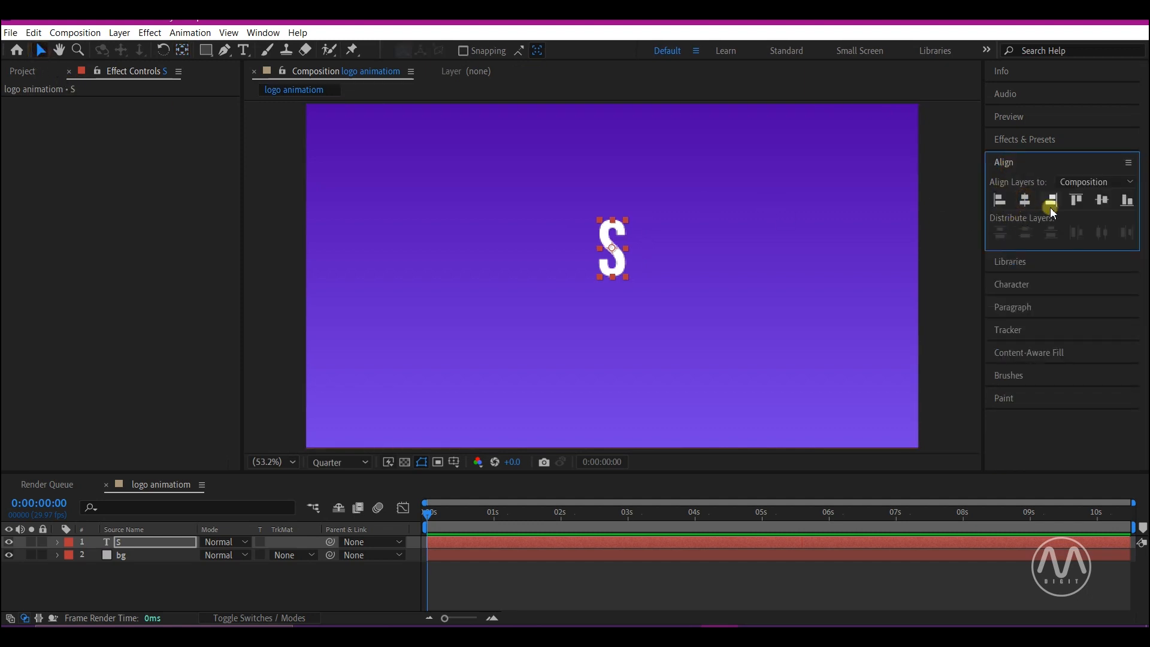
click(1103, 201)
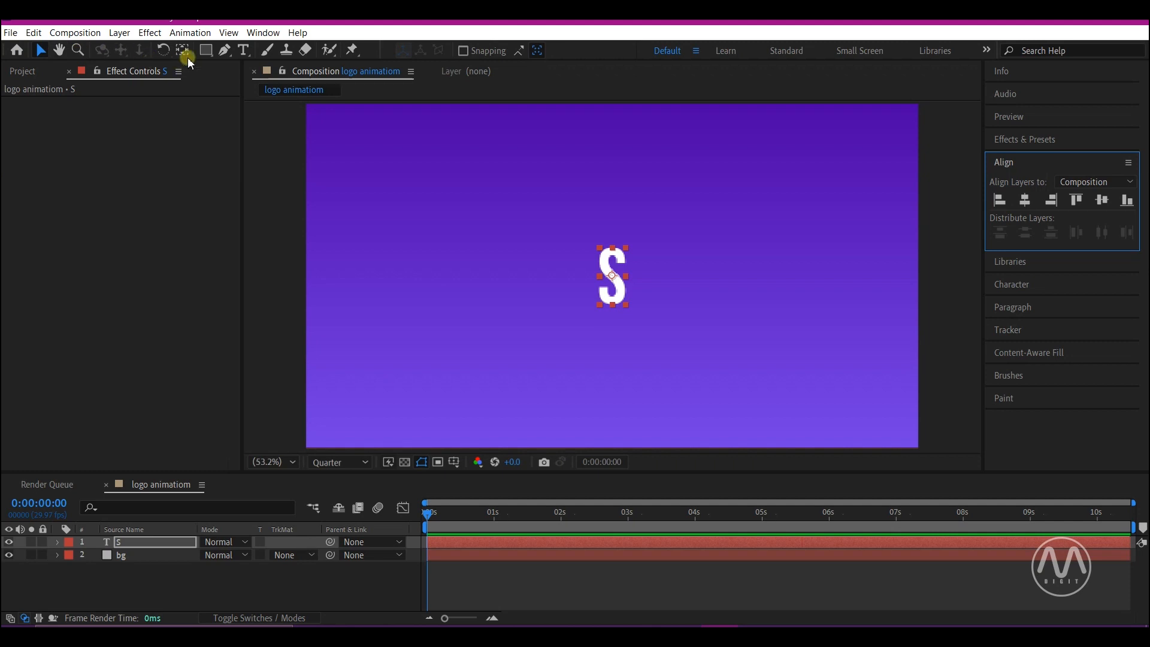
Step: Draw a circle on a new shape layer, above and to the left of the letter S, using the Ellipse Tool
click(206, 50)
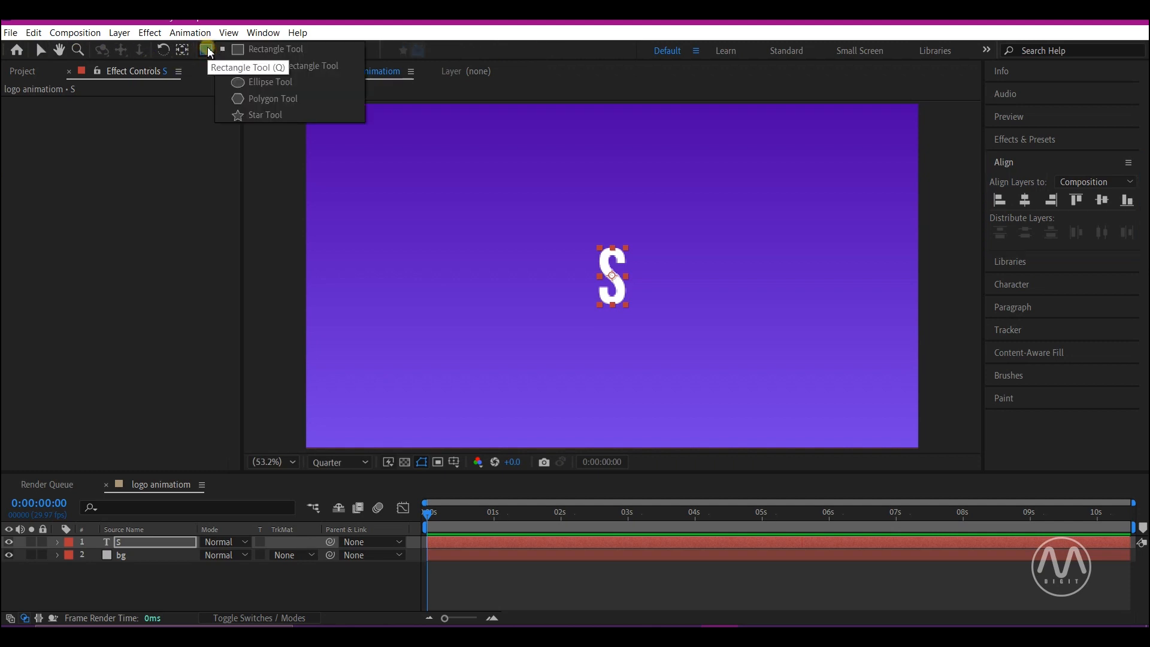
click(267, 83)
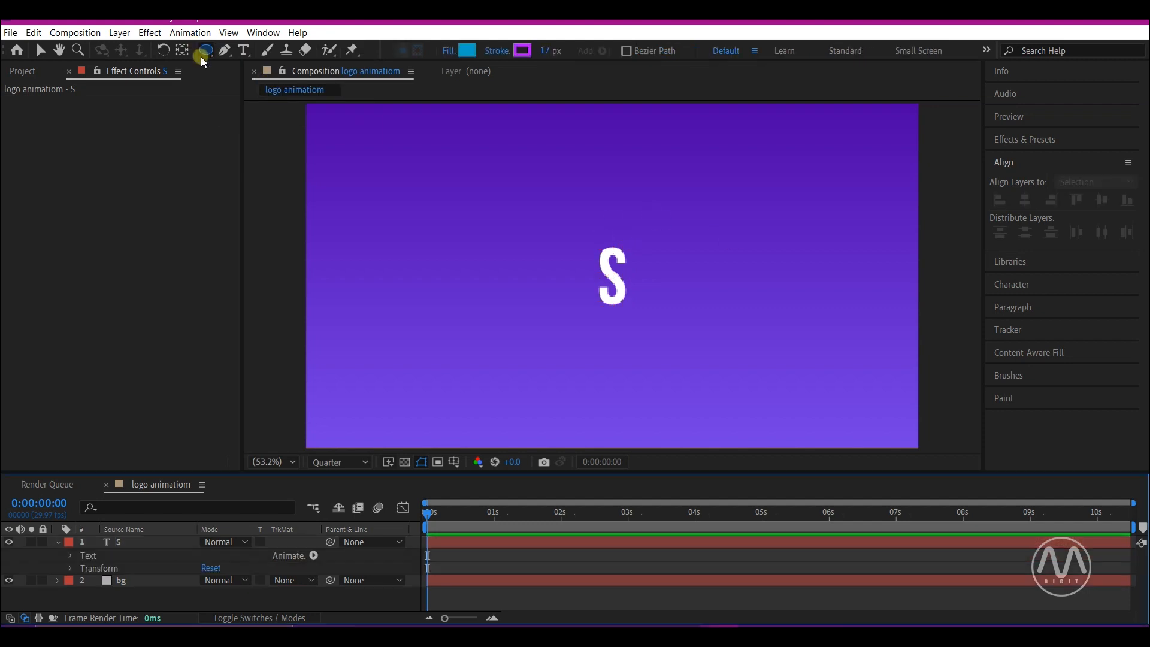
click(60, 564)
drag(470, 213, 521, 266)
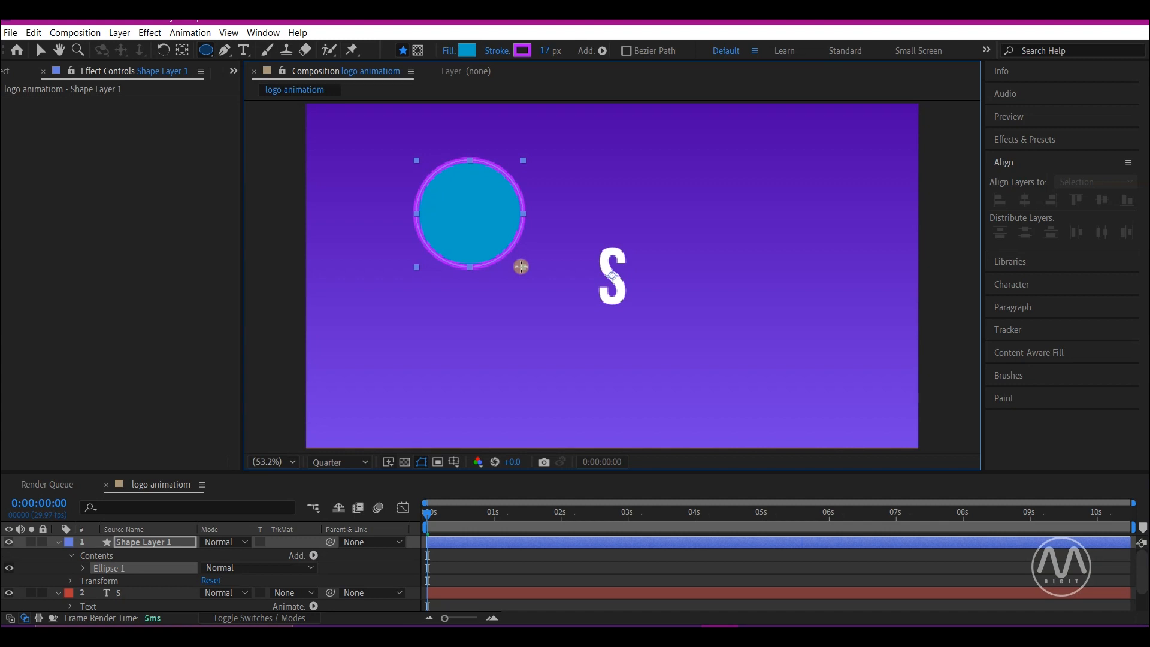
Step: Center the anchor point of Shape Layer 1 on the circle and align the layer to the composition's horizontal and vertical center
click(222, 50)
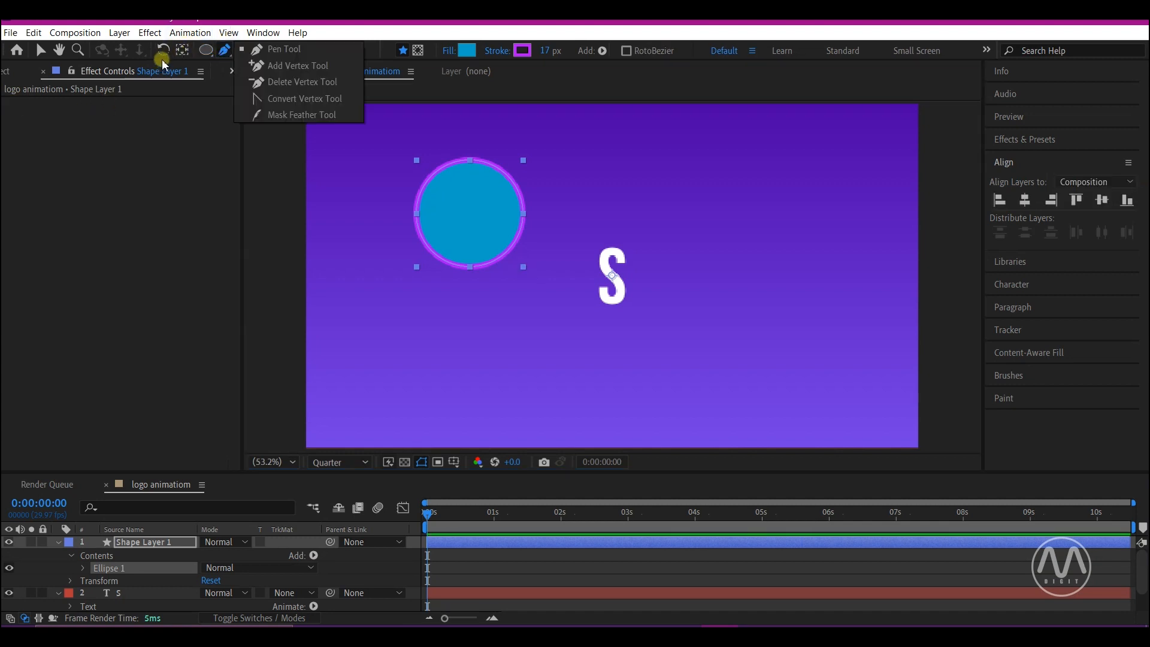
click(183, 52)
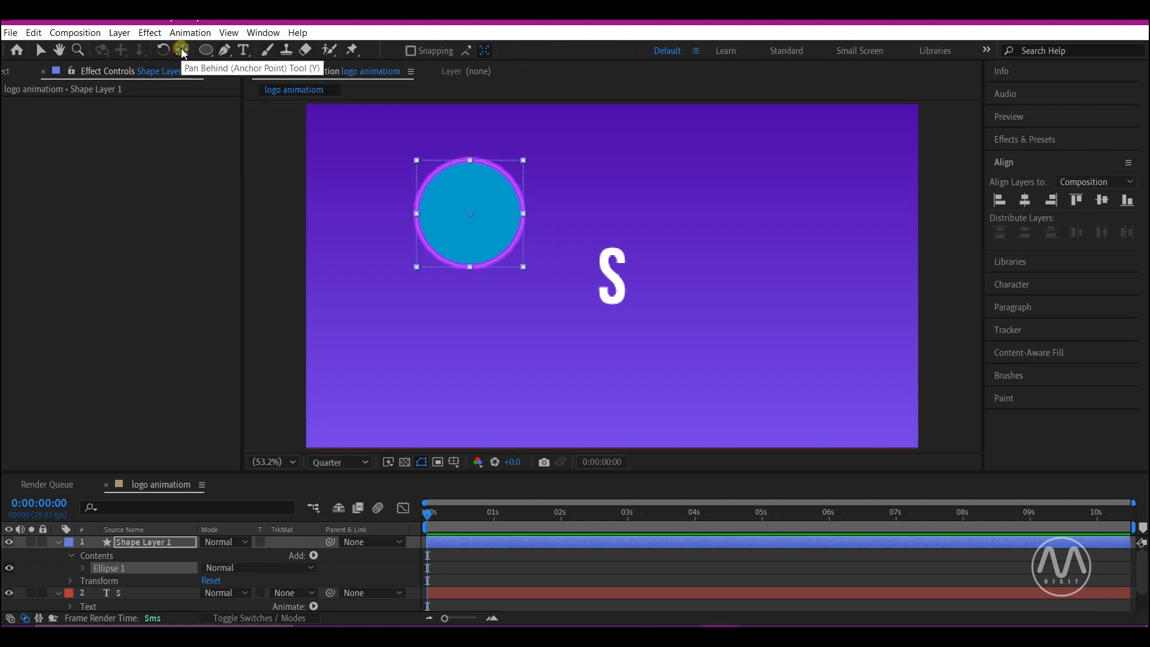
click(41, 51)
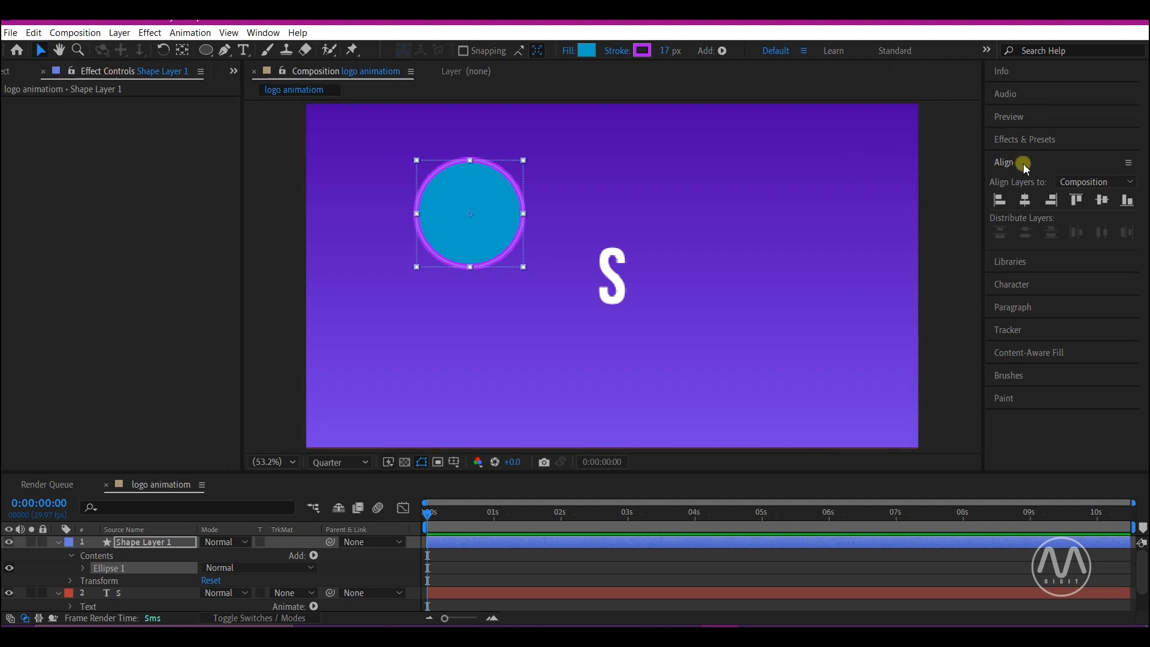
click(1024, 201)
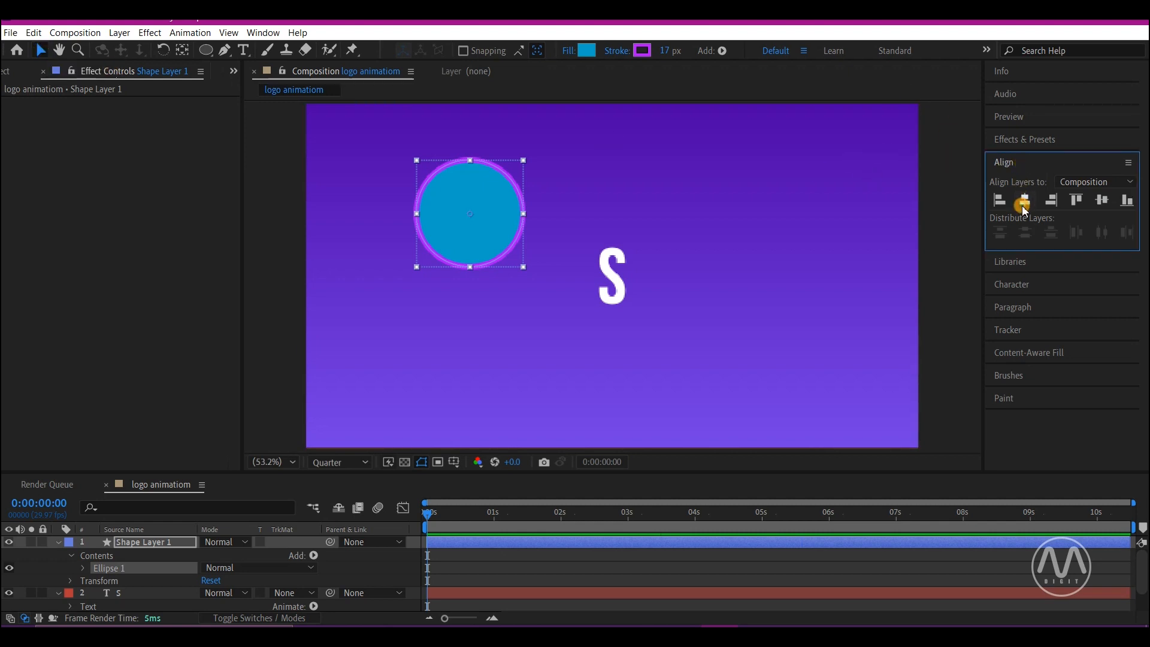
click(1105, 201)
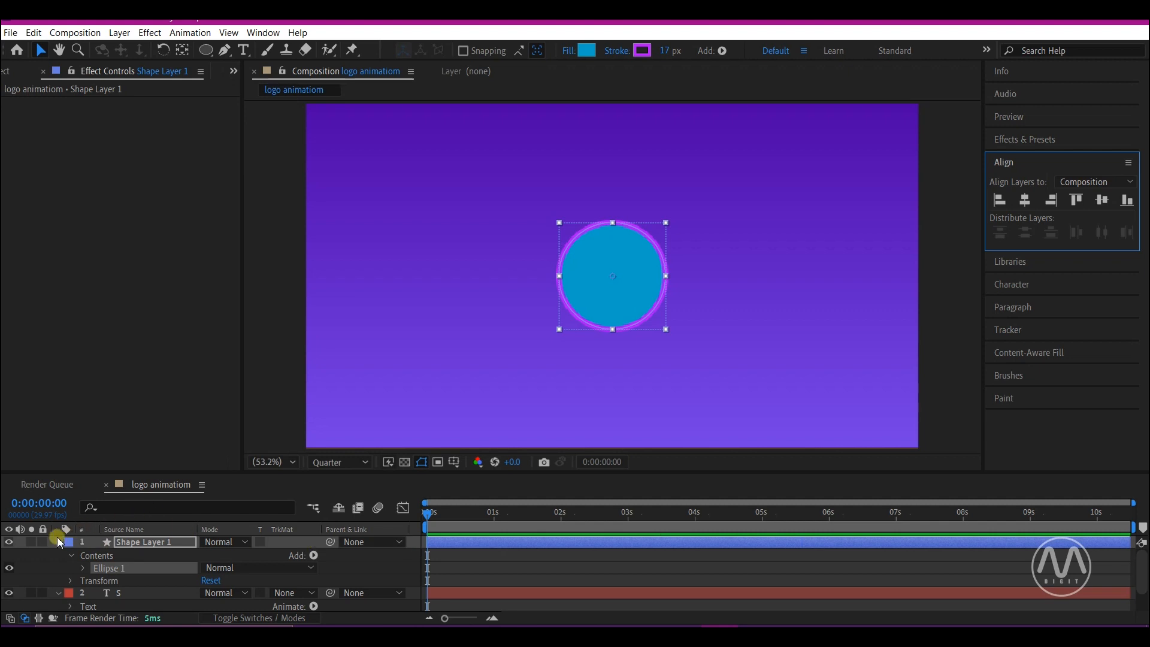
Step: Collapse the layer properties and move the S text layer above Shape Layer 1 in the layer stack
click(60, 542)
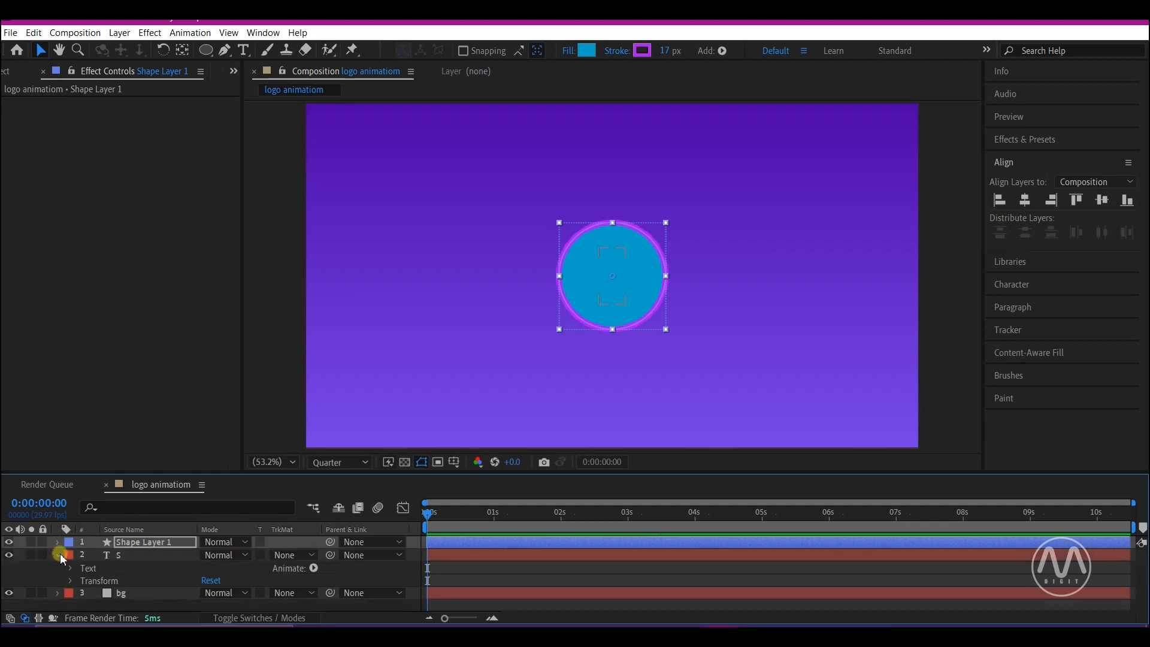
click(58, 555)
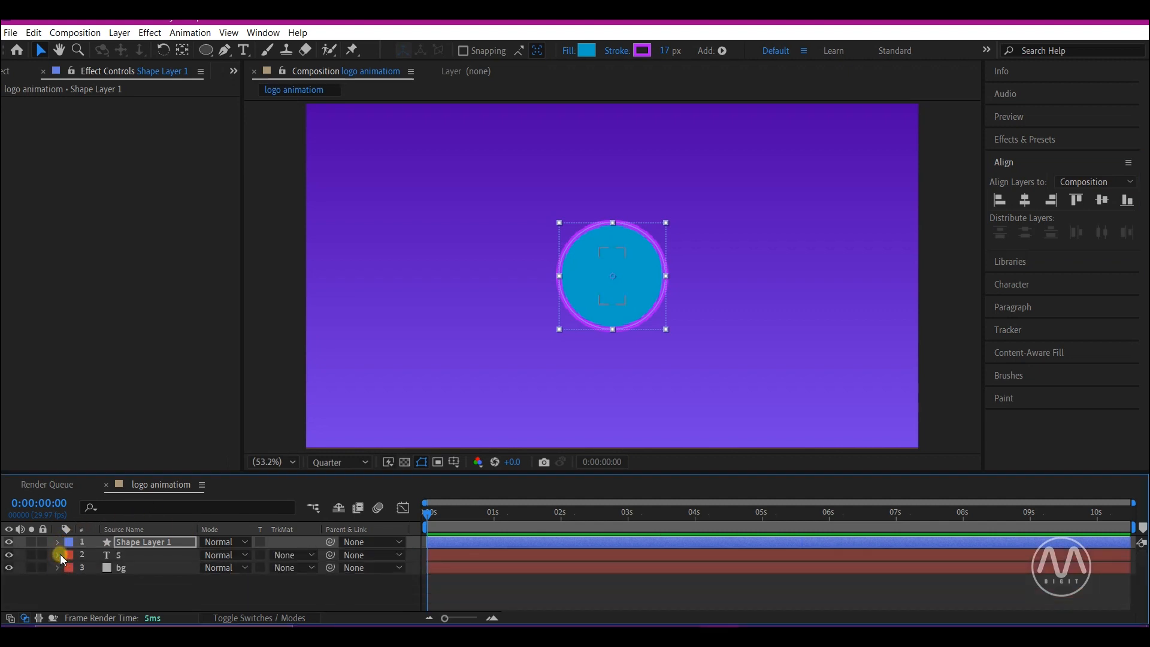
click(125, 554)
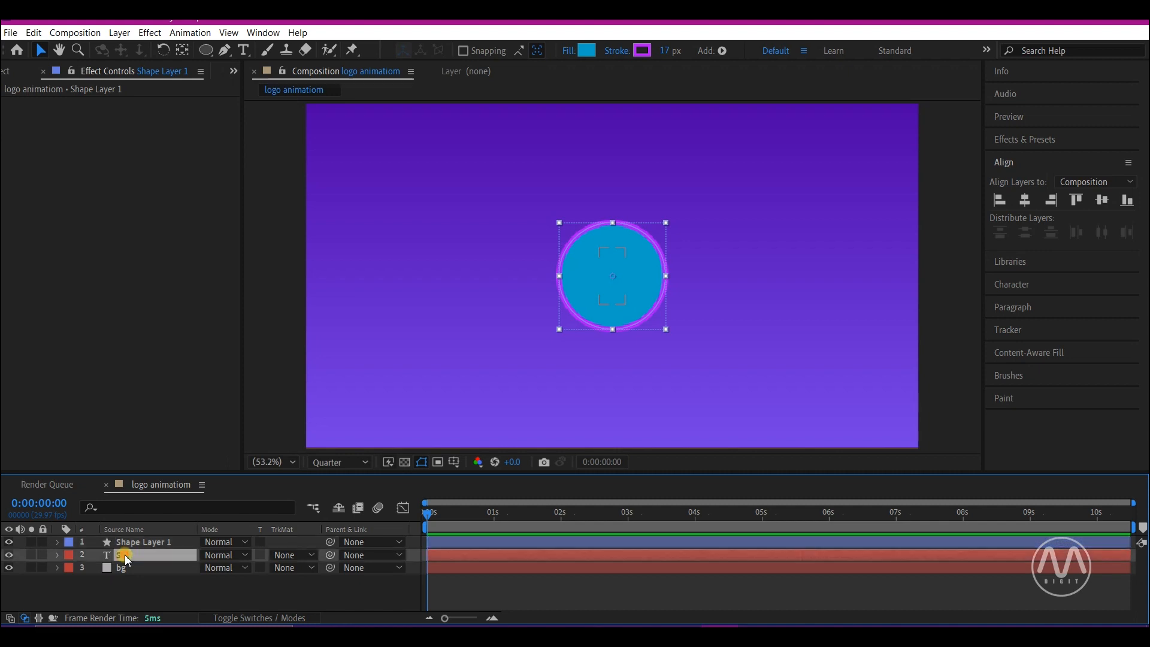
drag(126, 553, 135, 540)
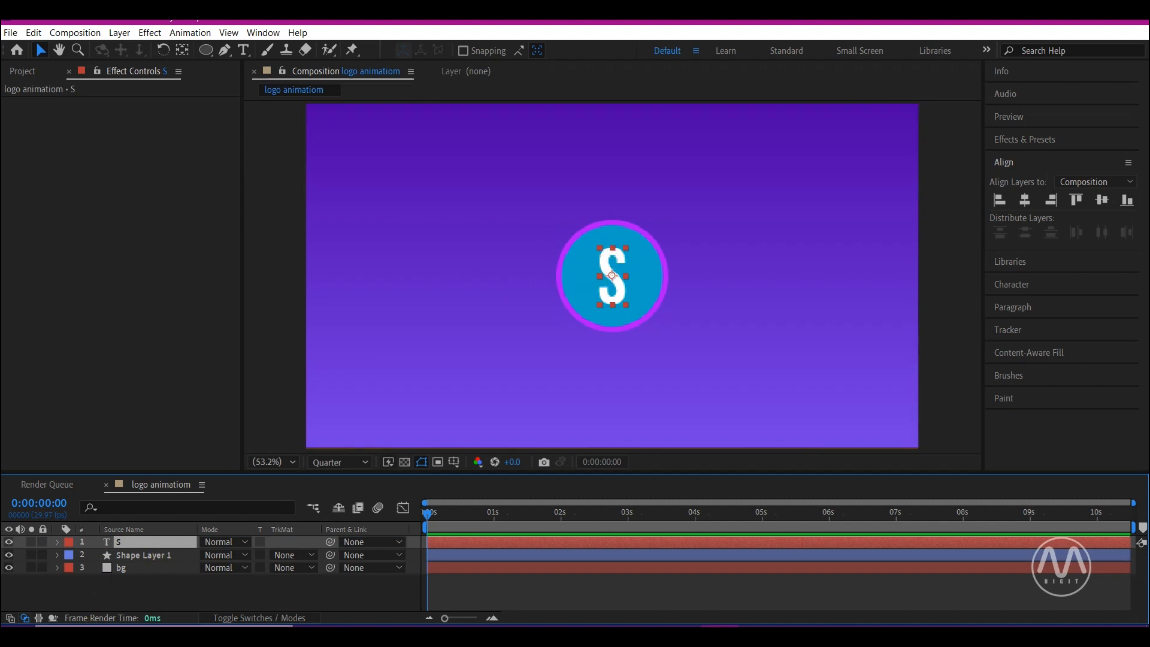
Step: Change the fill color of the circle on Shape Layer 1 to orange (E07002)
click(131, 555)
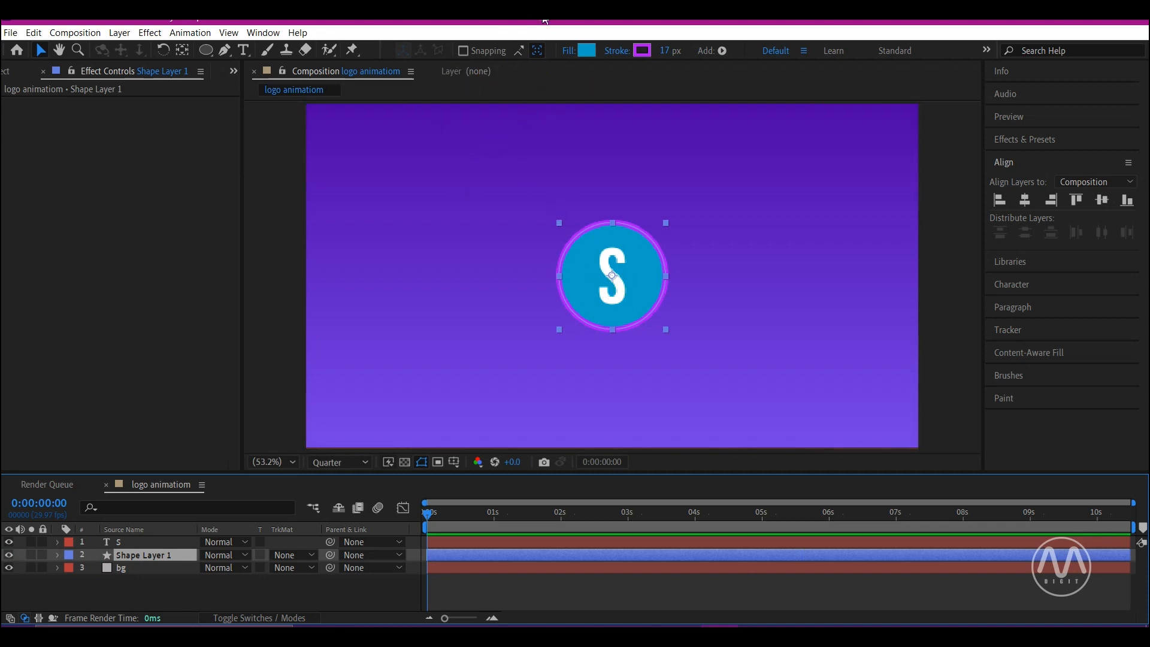
click(586, 51)
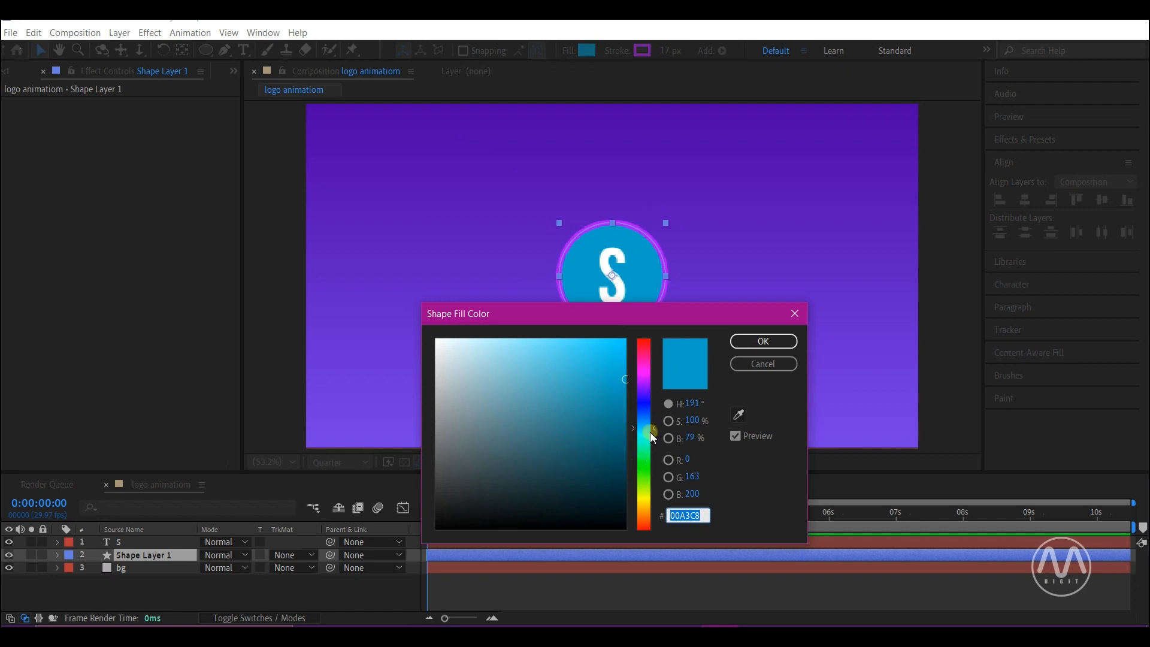
click(643, 513)
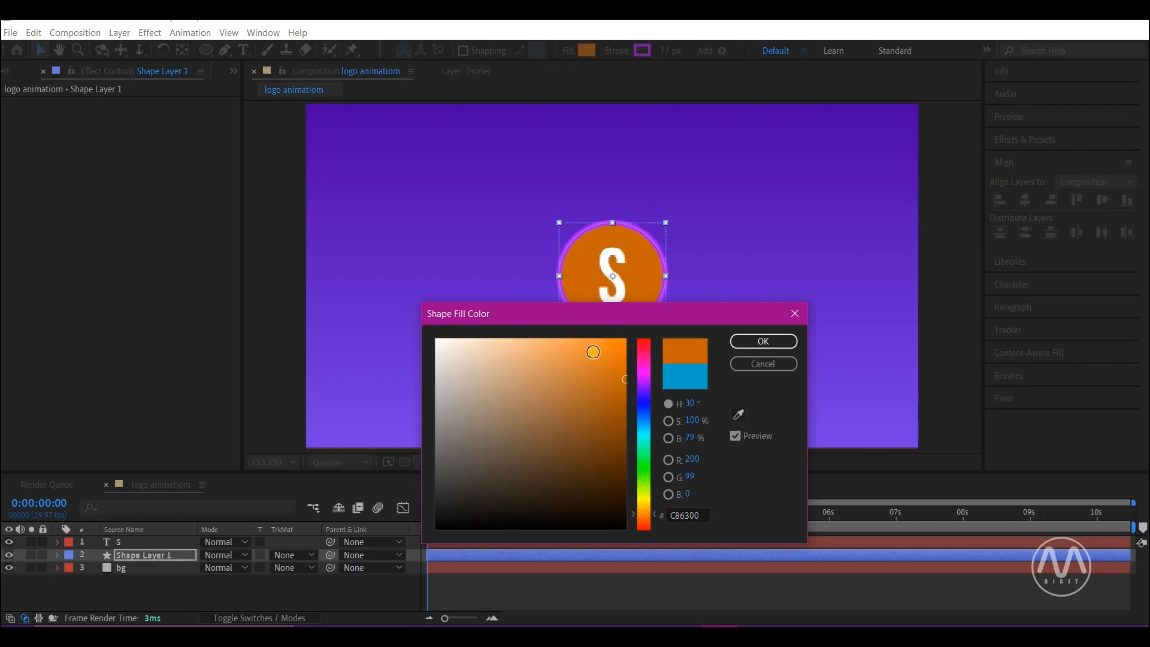
drag(601, 355, 623, 360)
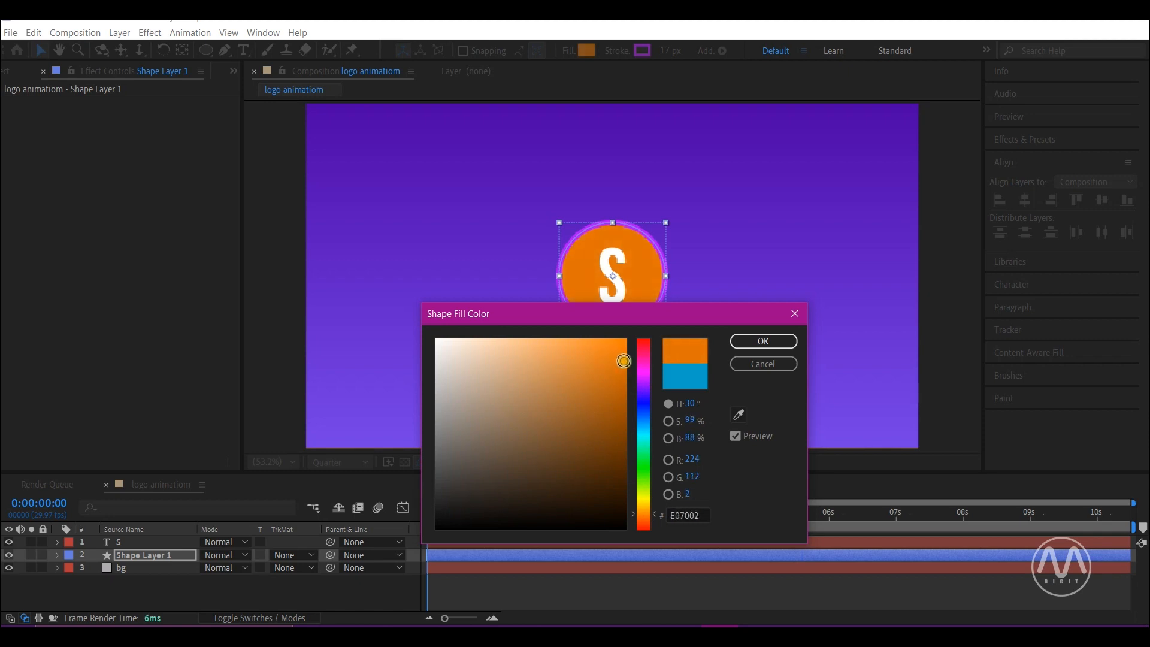
click(750, 339)
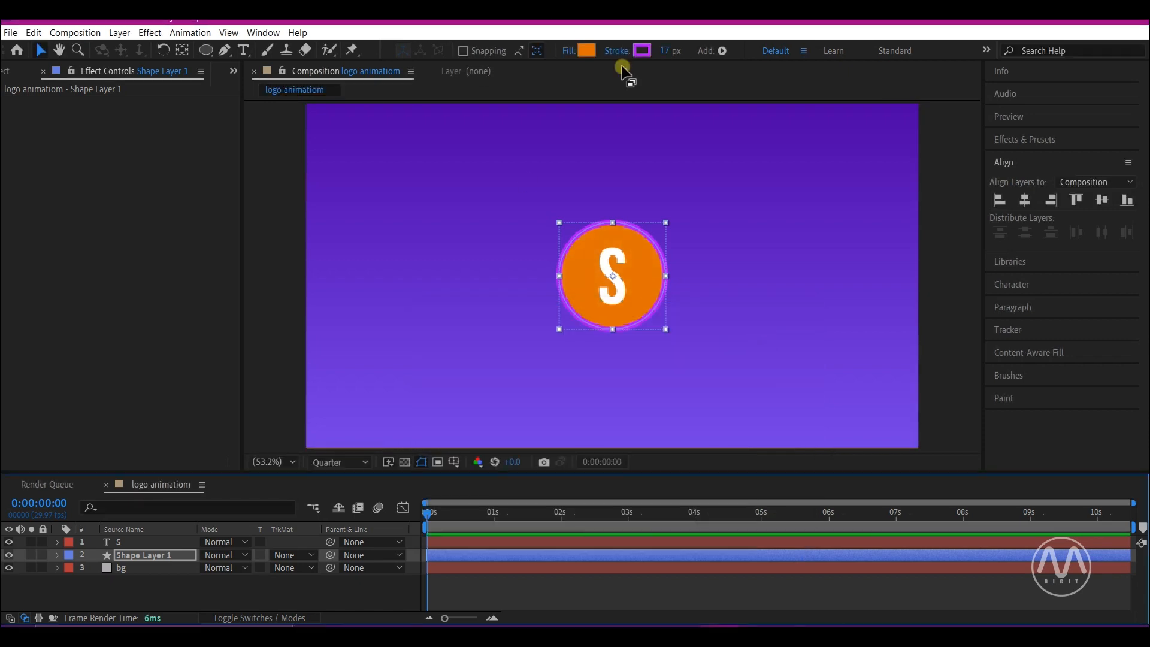
Step: Change the circle's stroke color to light gray (CDCDCD) and deselect the shape layer
click(648, 49)
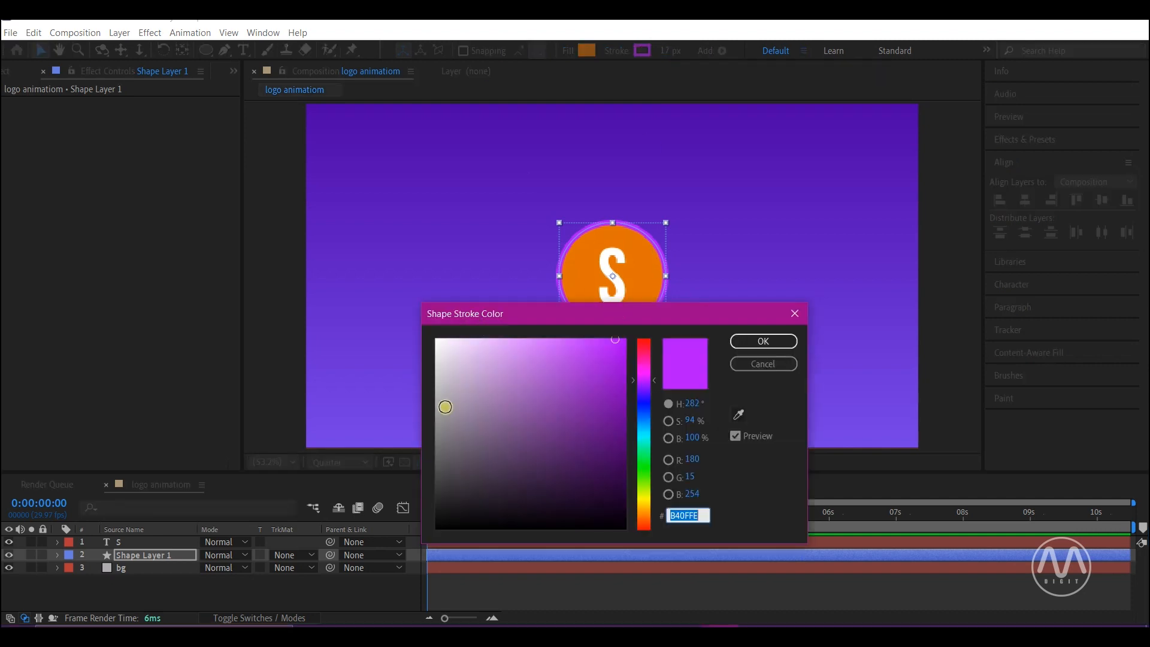
drag(444, 405, 419, 372)
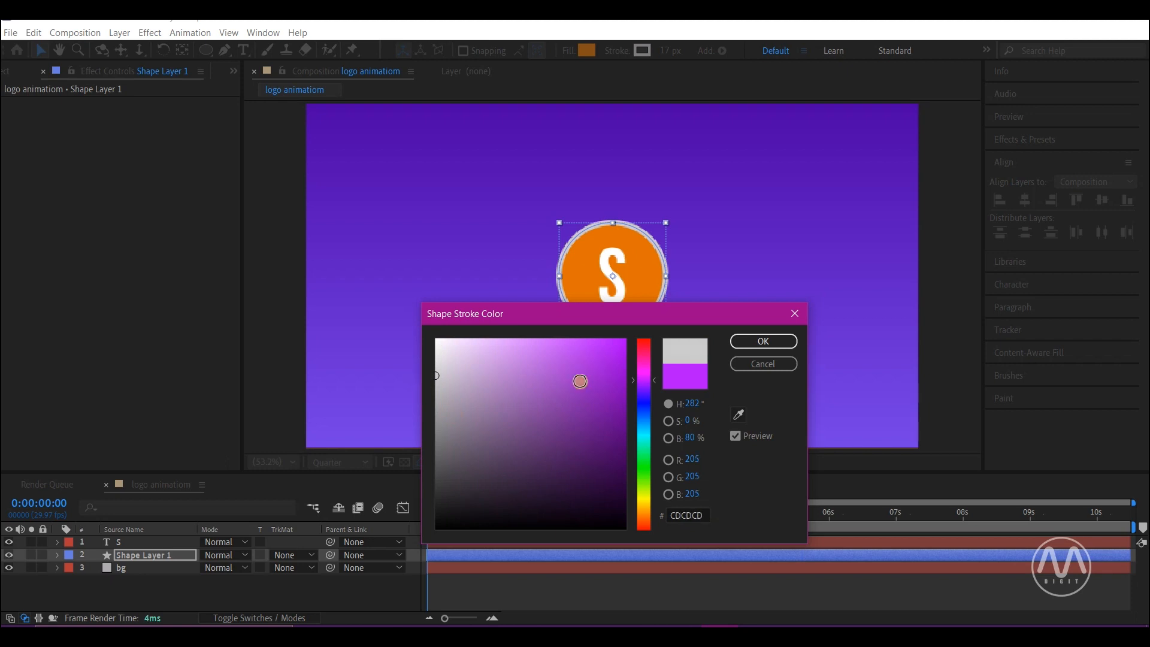
click(775, 343)
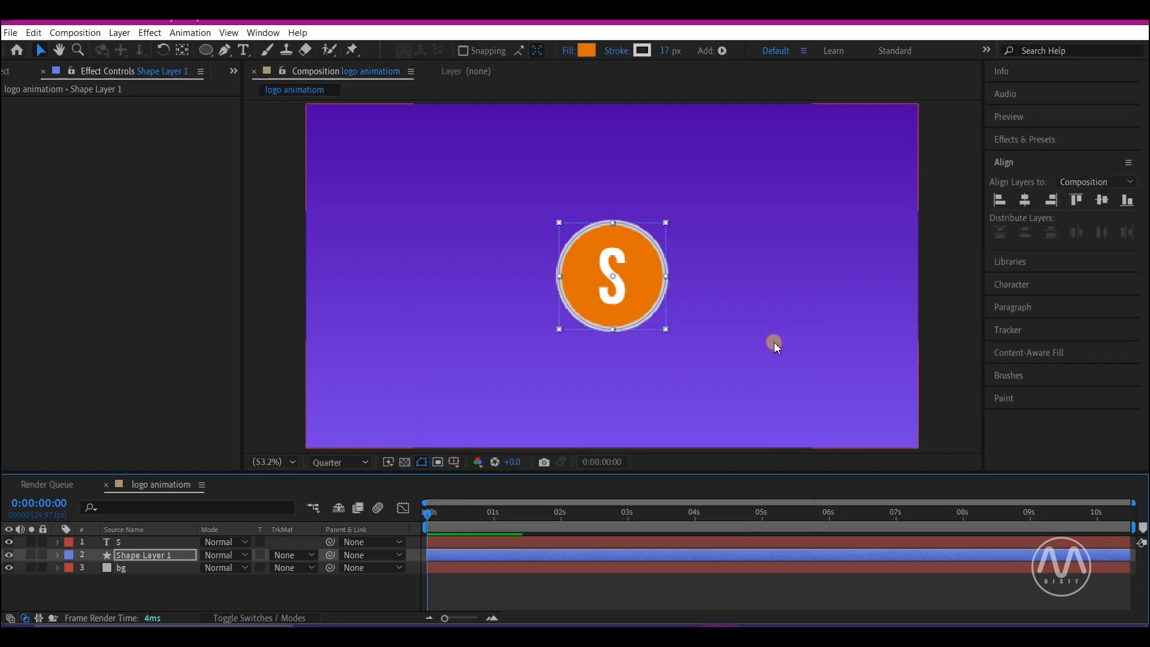
click(573, 354)
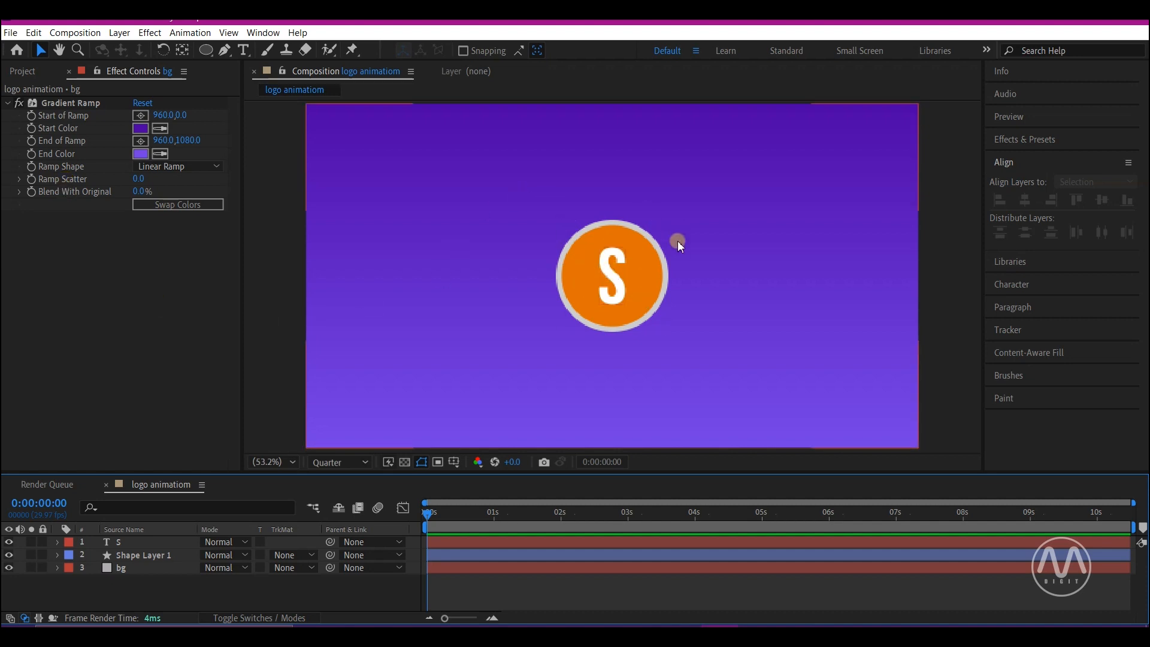
Step: Add a new null object at the top of the layer stack
click(120, 33)
mouse_move(160, 50)
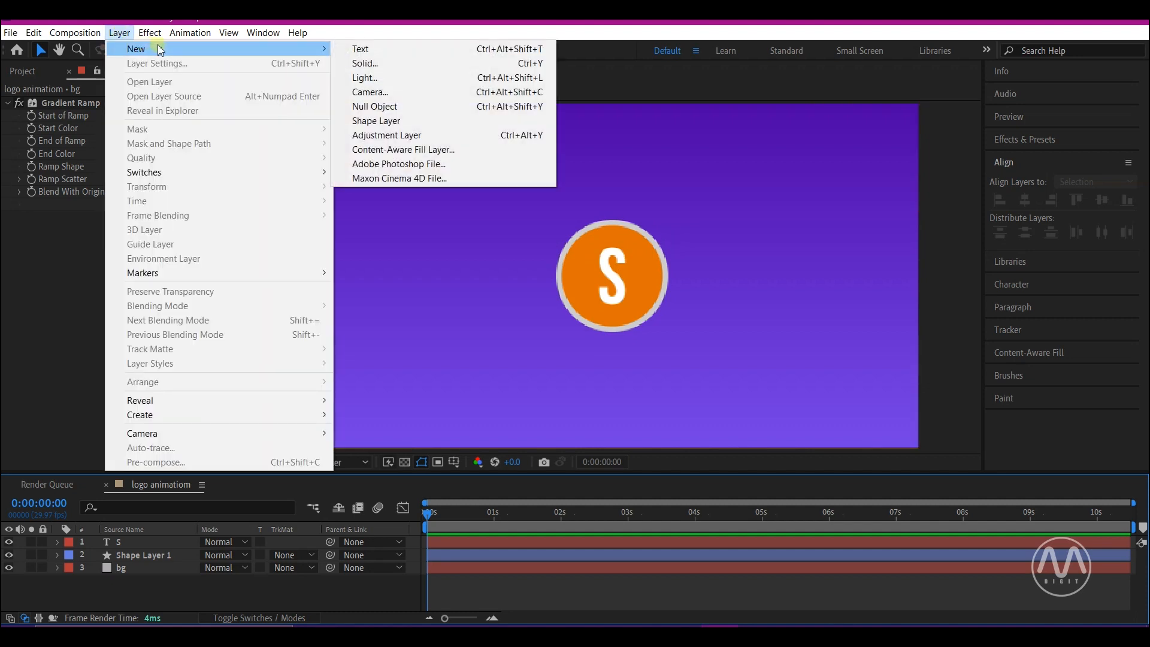
click(373, 110)
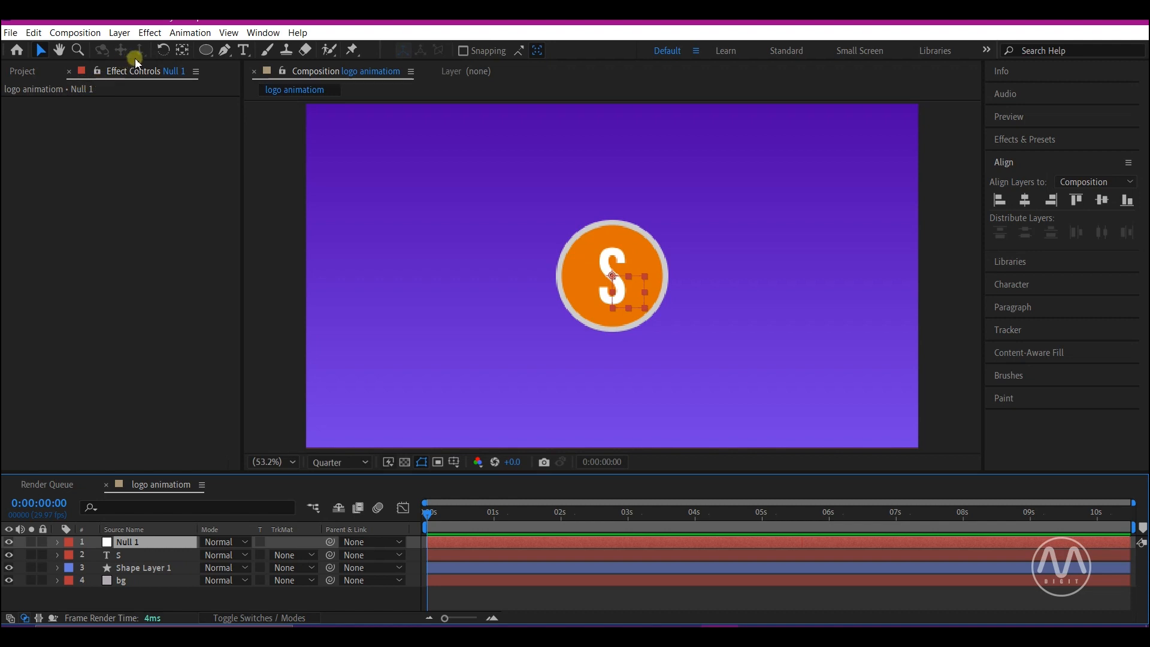
Step: Center the null object's anchor point and align the null to the composition's horizontal and vertical center
key(g)
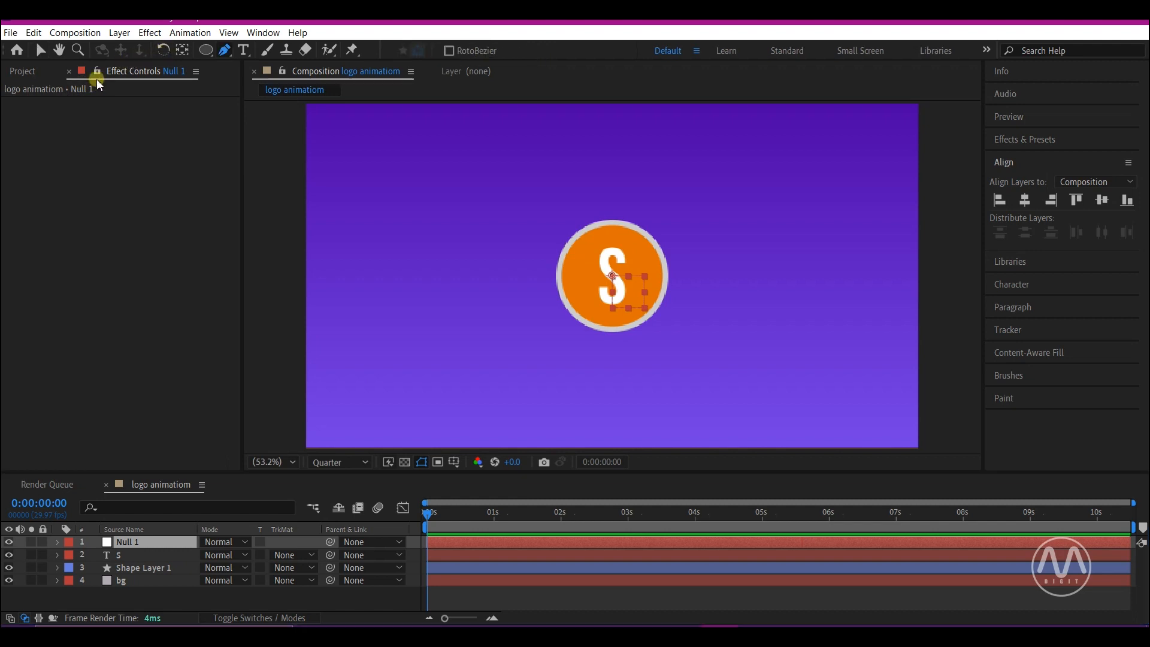
double_click(186, 51)
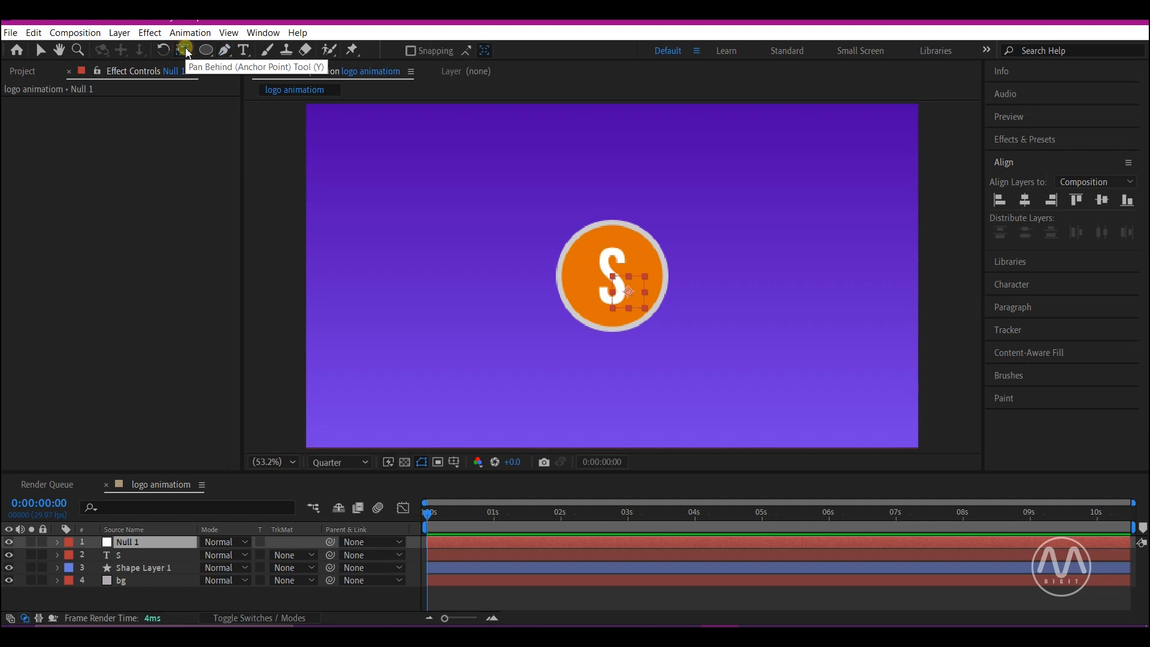
key(v)
click(1024, 199)
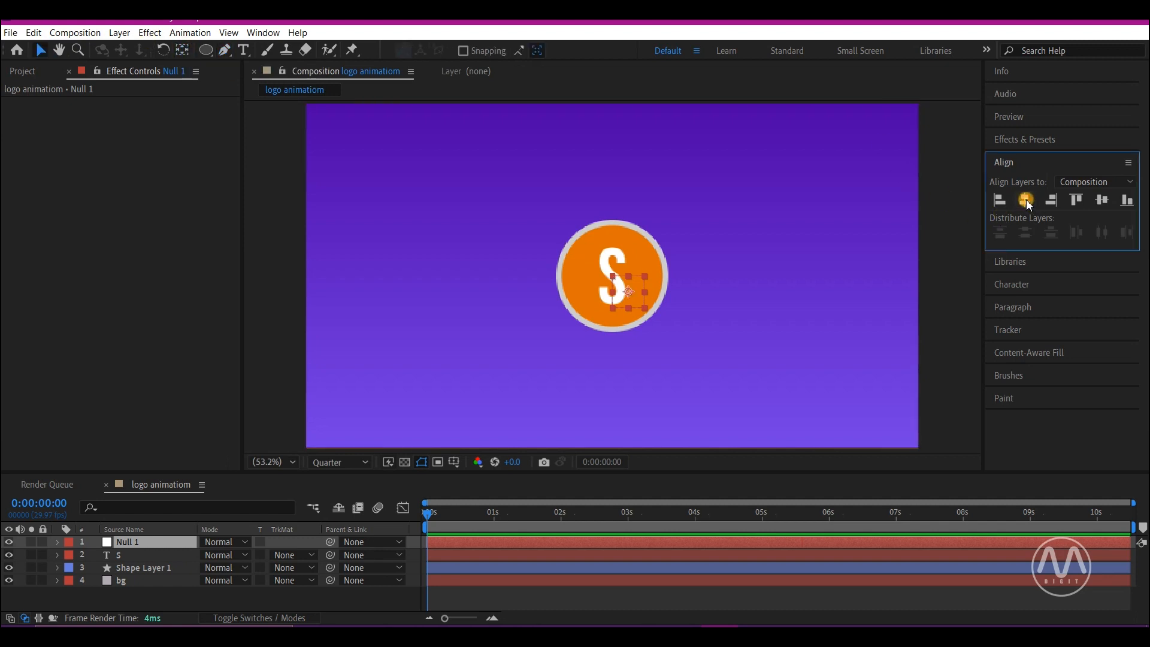
click(1095, 201)
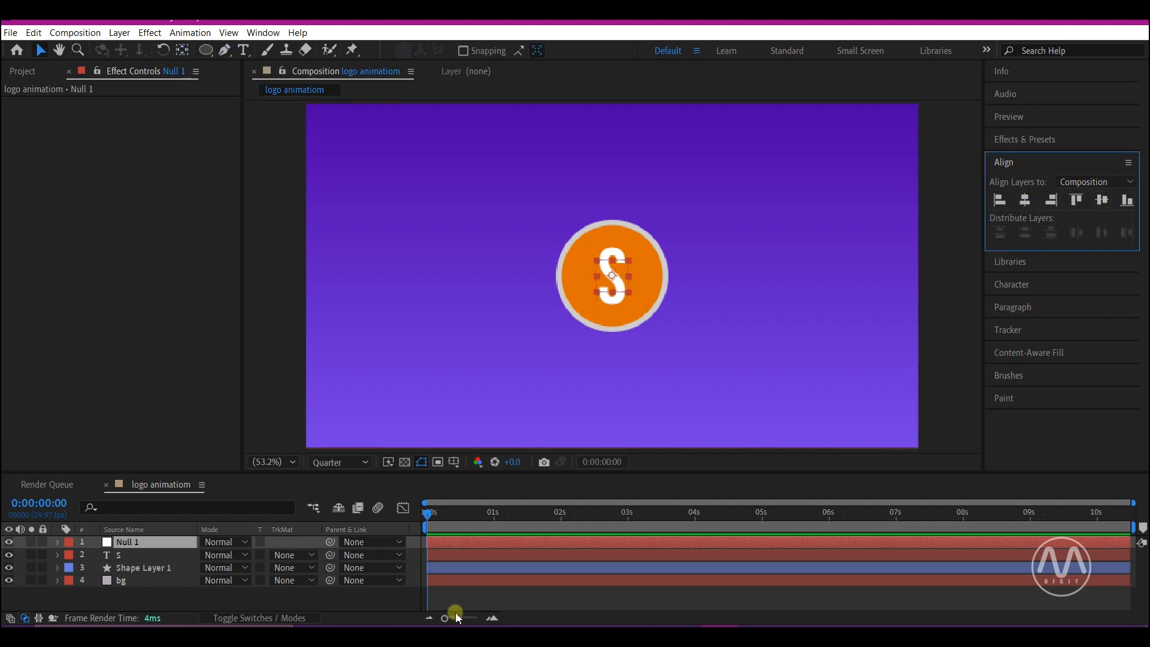
Step: Parent the S text layer and Shape Layer 1 to Null 1
click(129, 556)
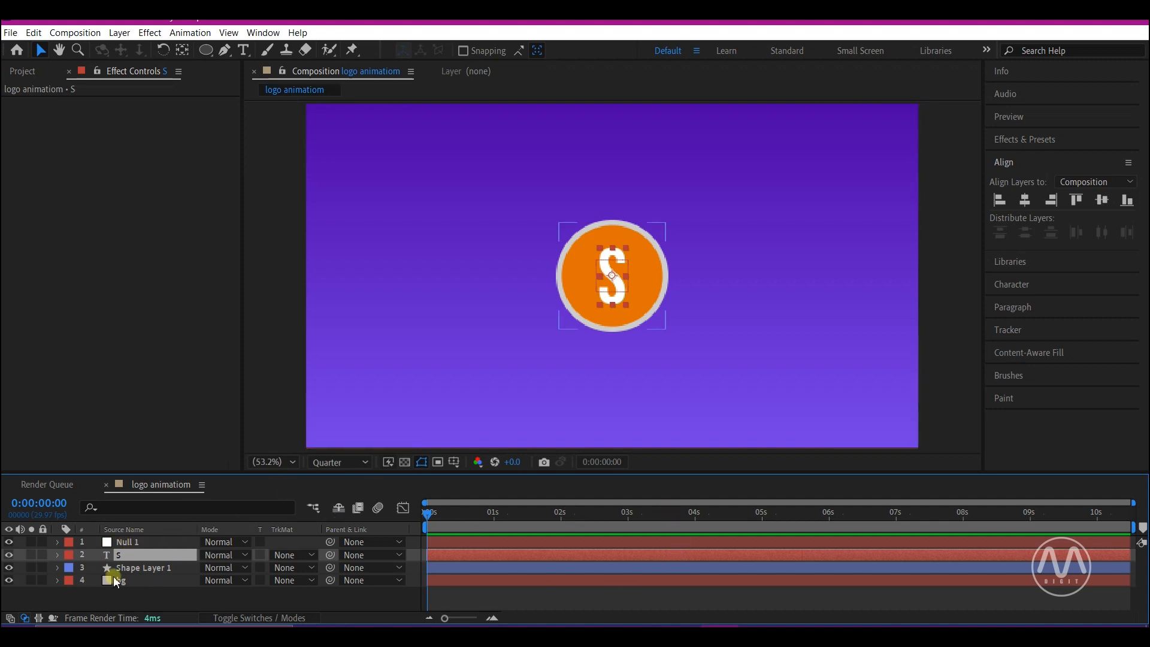
click(157, 566)
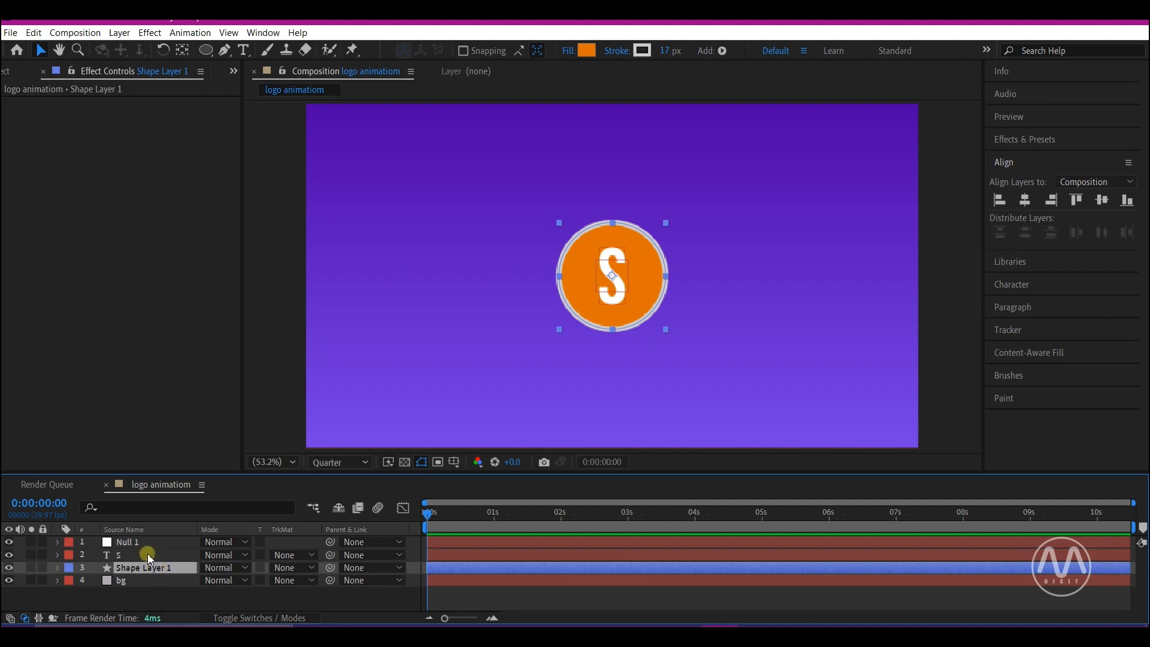
ctrl+click(148, 555)
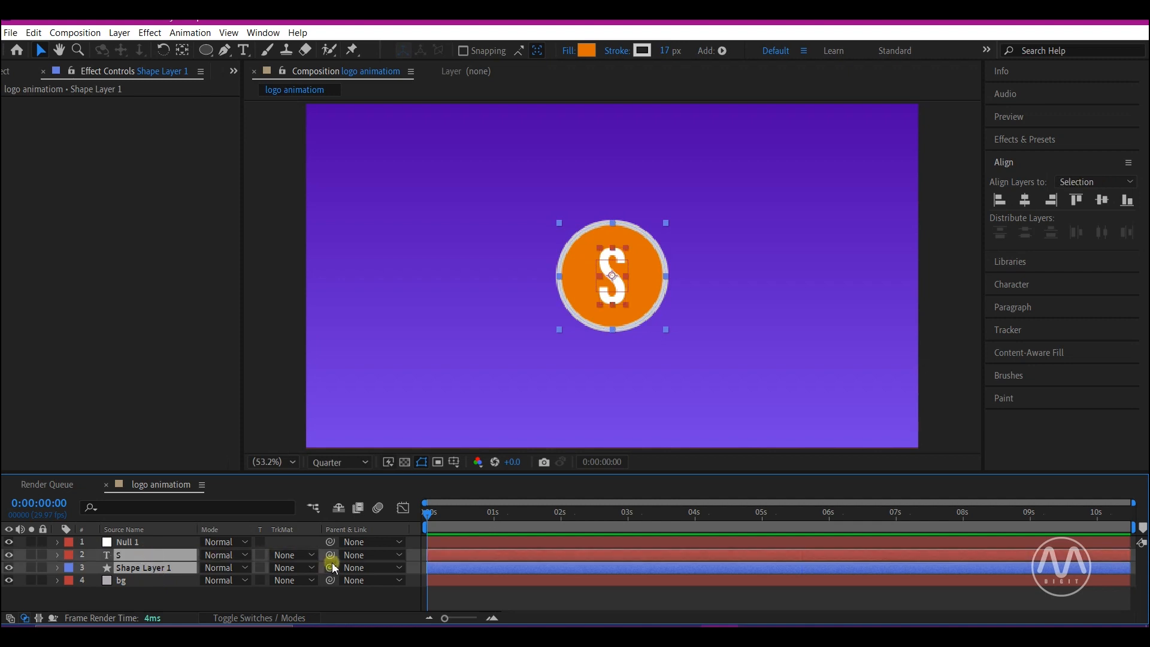
drag(332, 556, 133, 546)
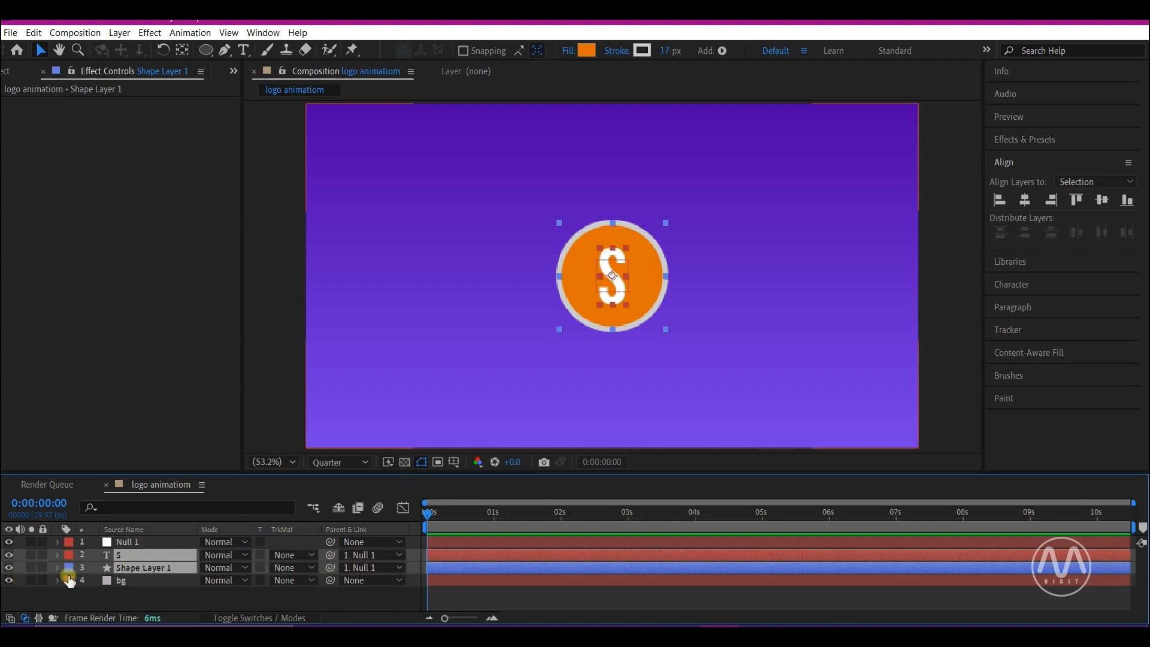
Step: Test the parenting by shifting Null 1's horizontal position, then restore it to the composition center
click(133, 542)
key(p)
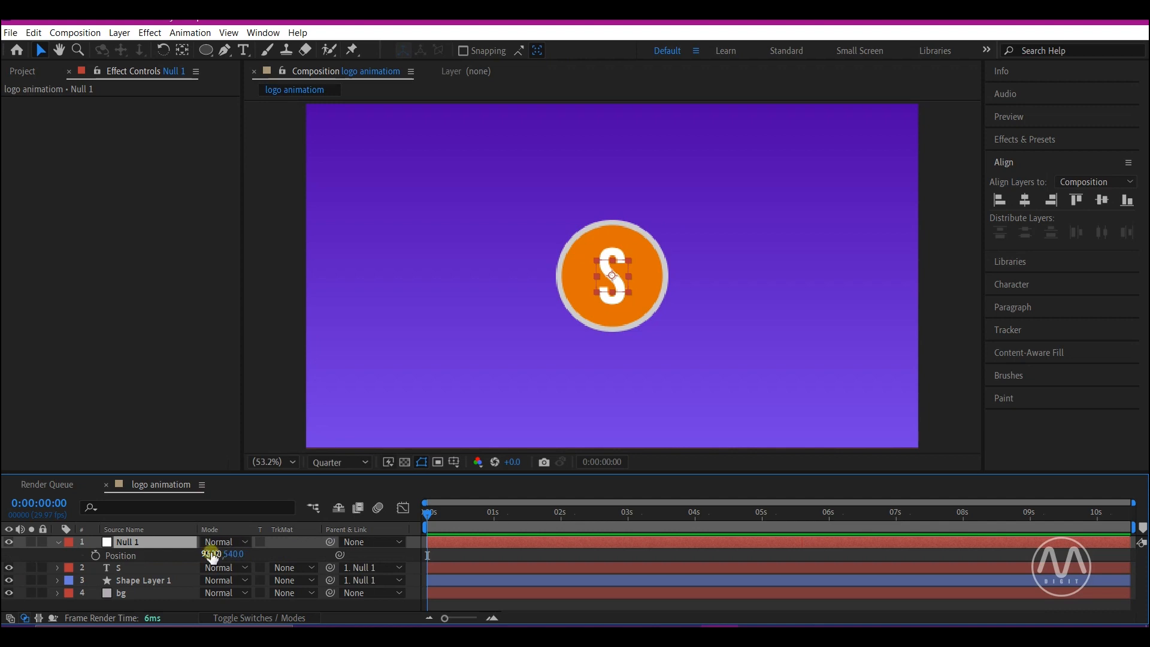
drag(212, 555, 289, 532)
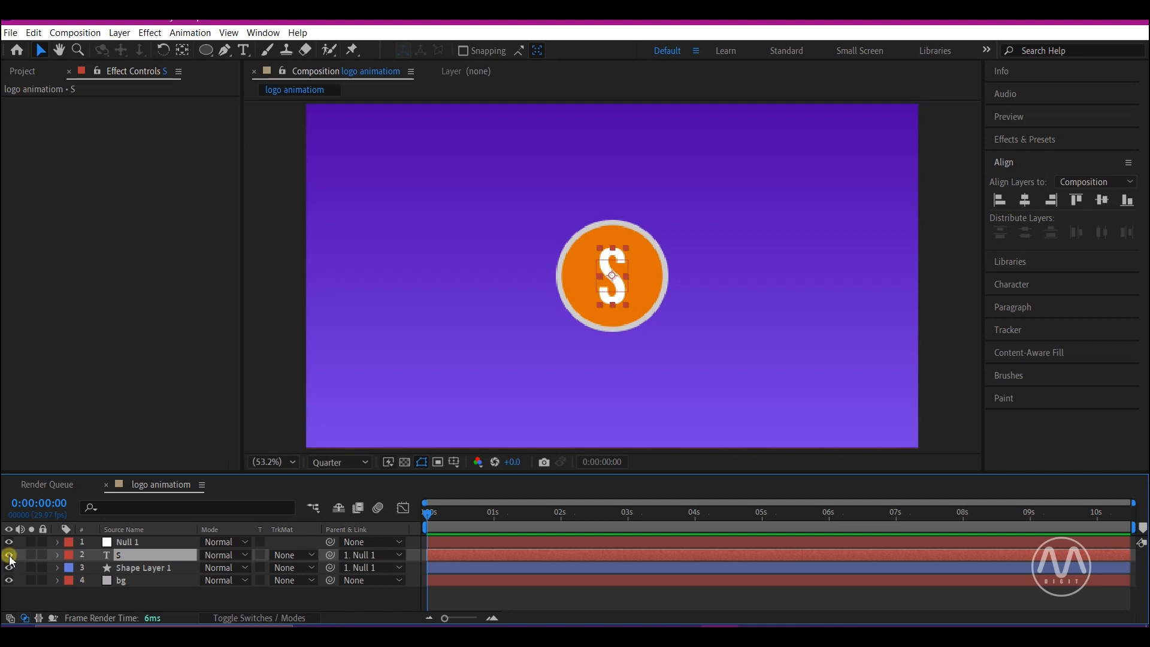
Step: Hide the S layer and keyframe Shape Layer 1's position from -275, 50 at 0:00:00:00 to 50, 50 at 0:00:01:02
click(9, 555)
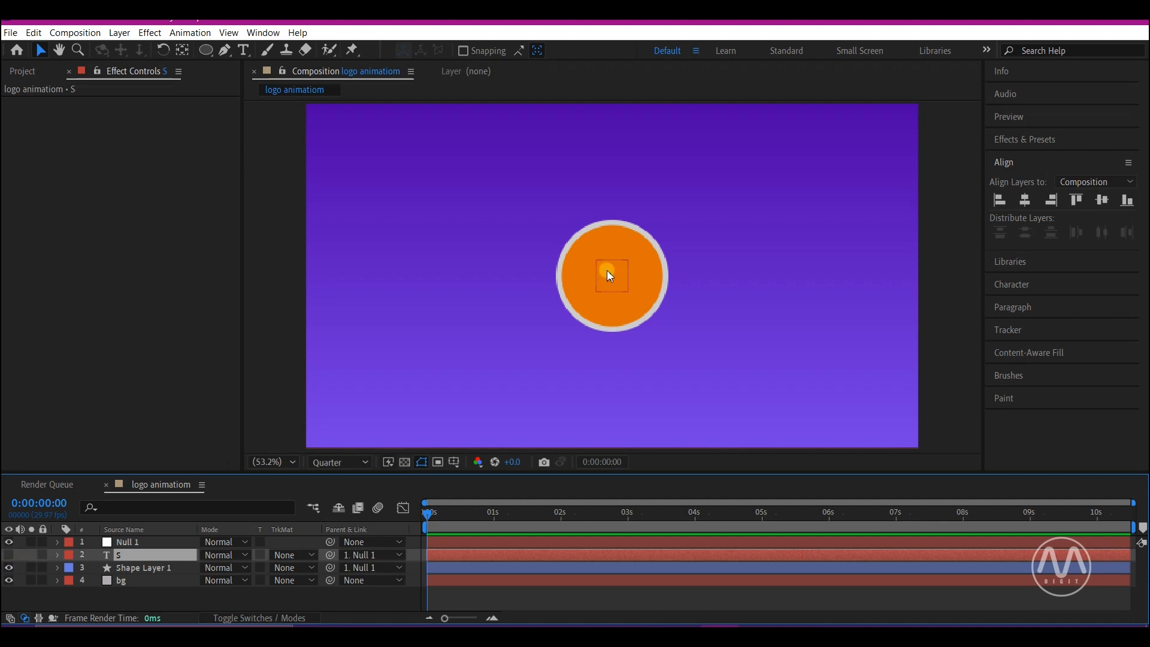
click(114, 568)
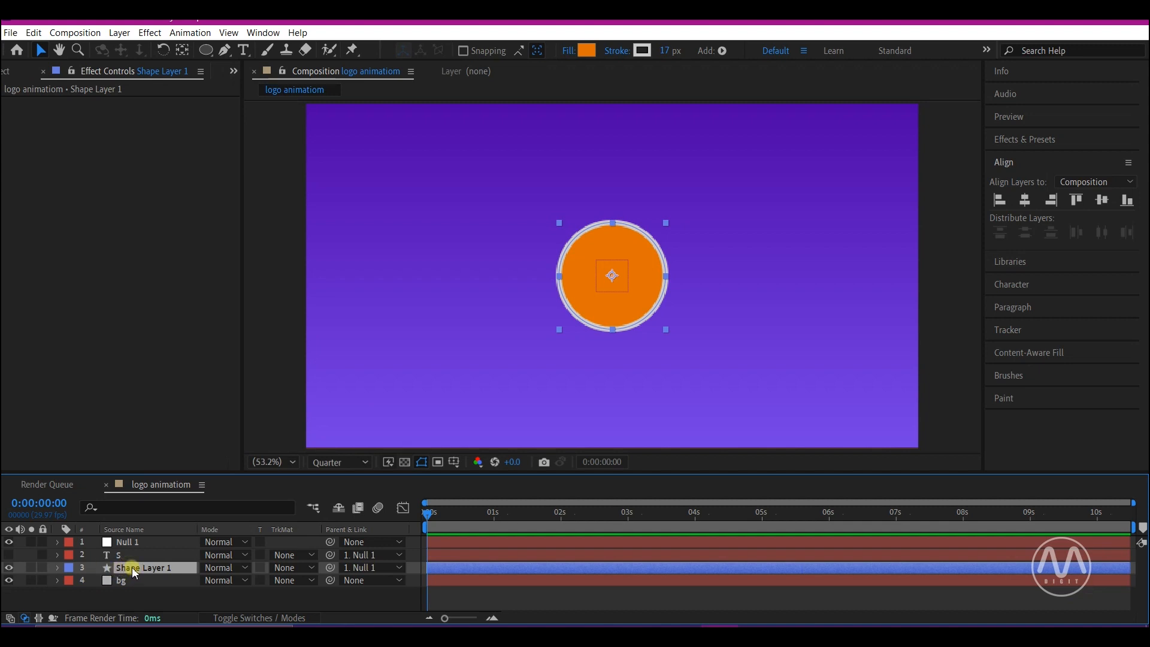
key(p)
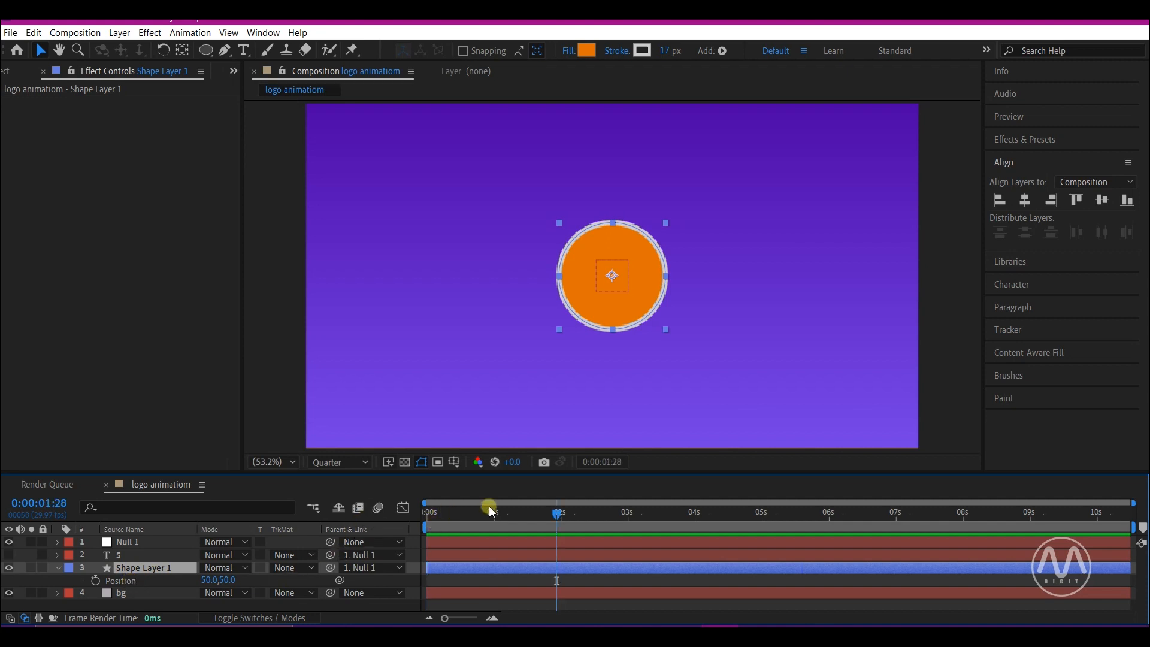
click(499, 512)
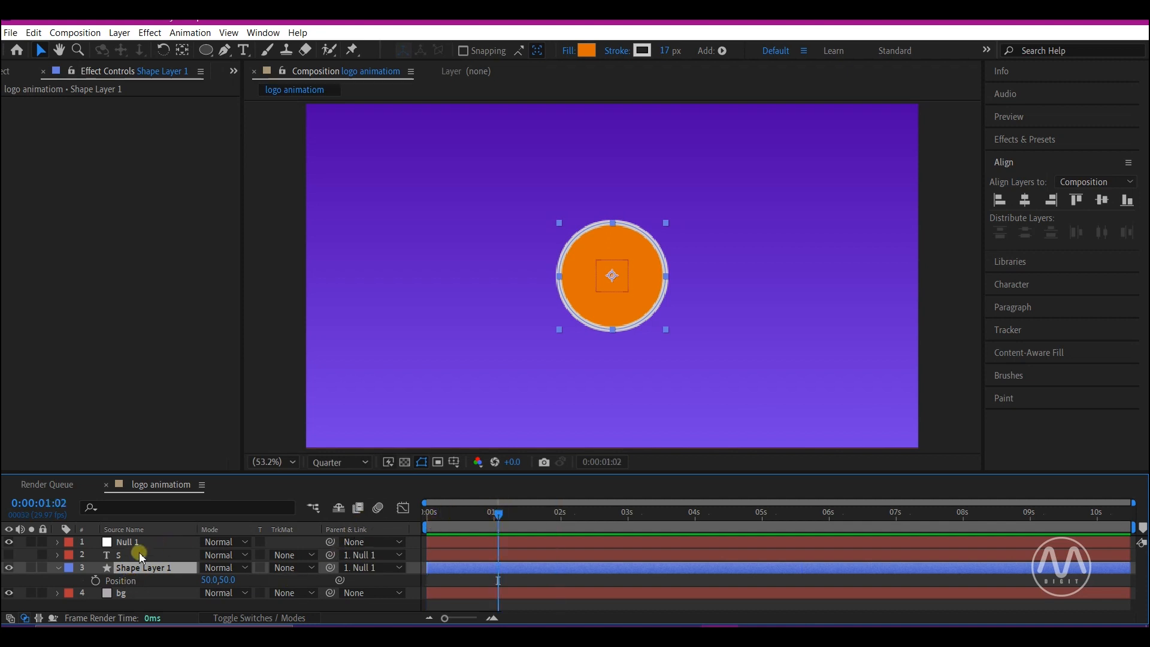
click(94, 580)
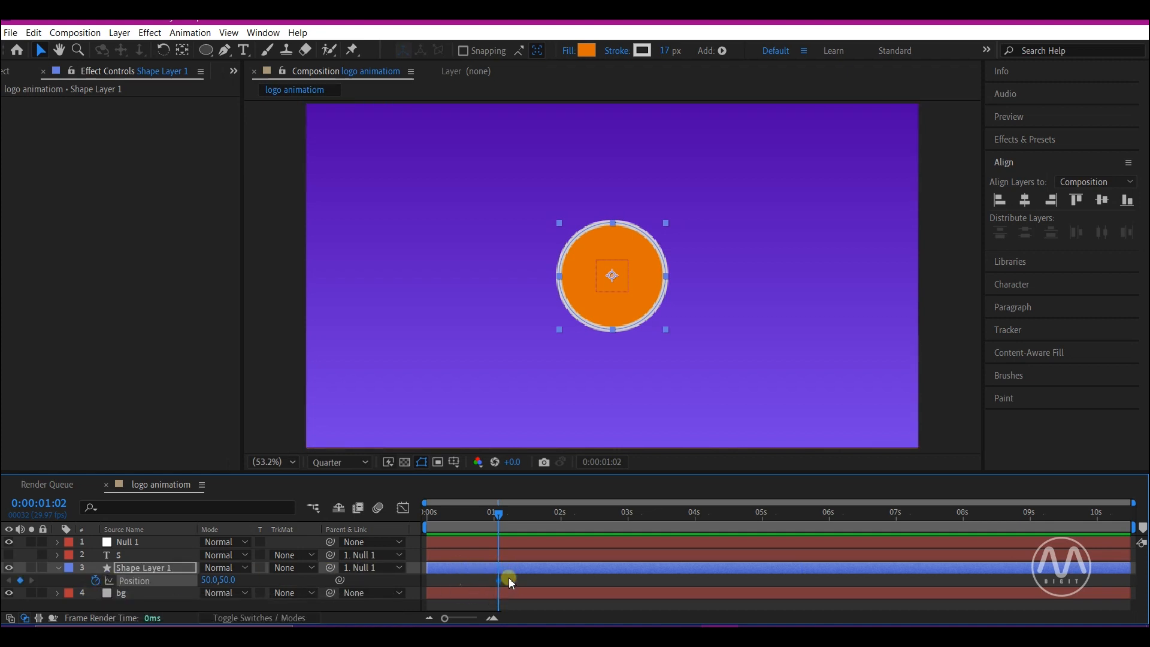
mouse_move(497, 583)
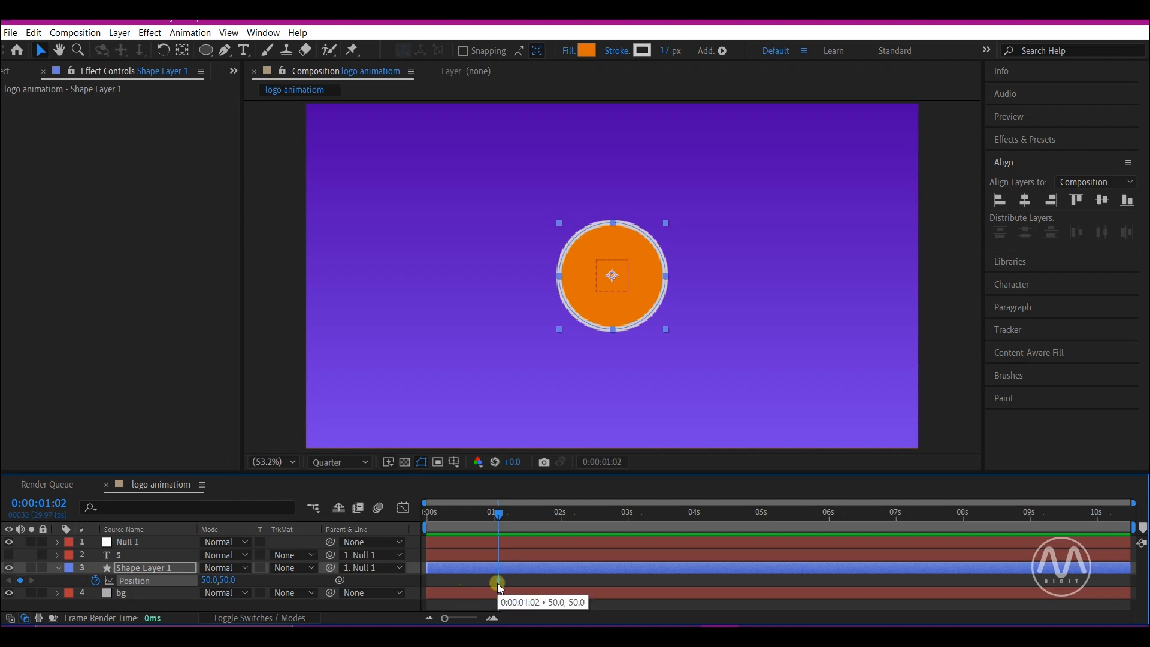
drag(499, 513, 429, 515)
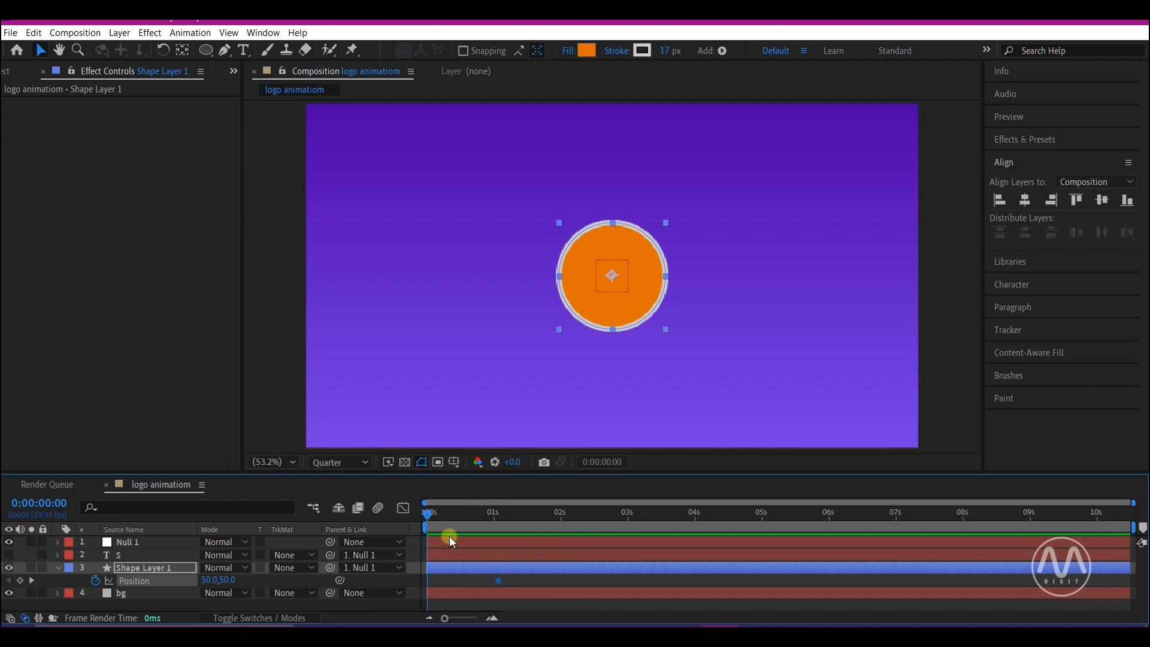
drag(208, 580, 163, 574)
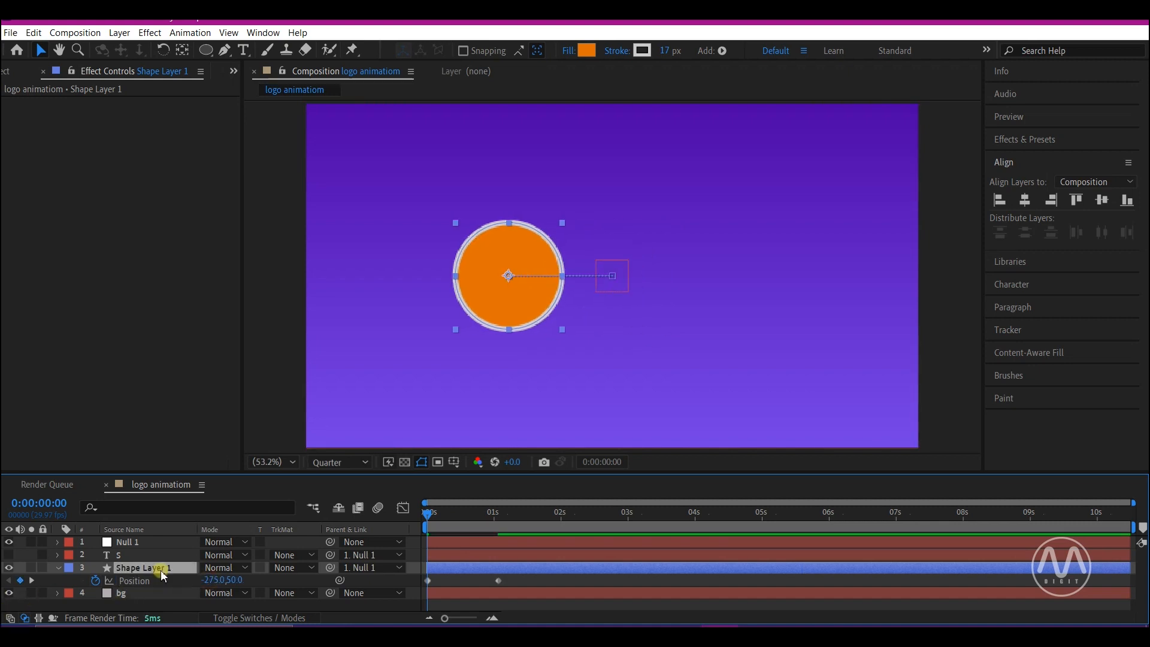
Step: Keyframe Shape Layer 1's opacity from 0% at 0:00:00:00 to 100% at 0:00:01:02 and preview the fade-in
key(shift+t)
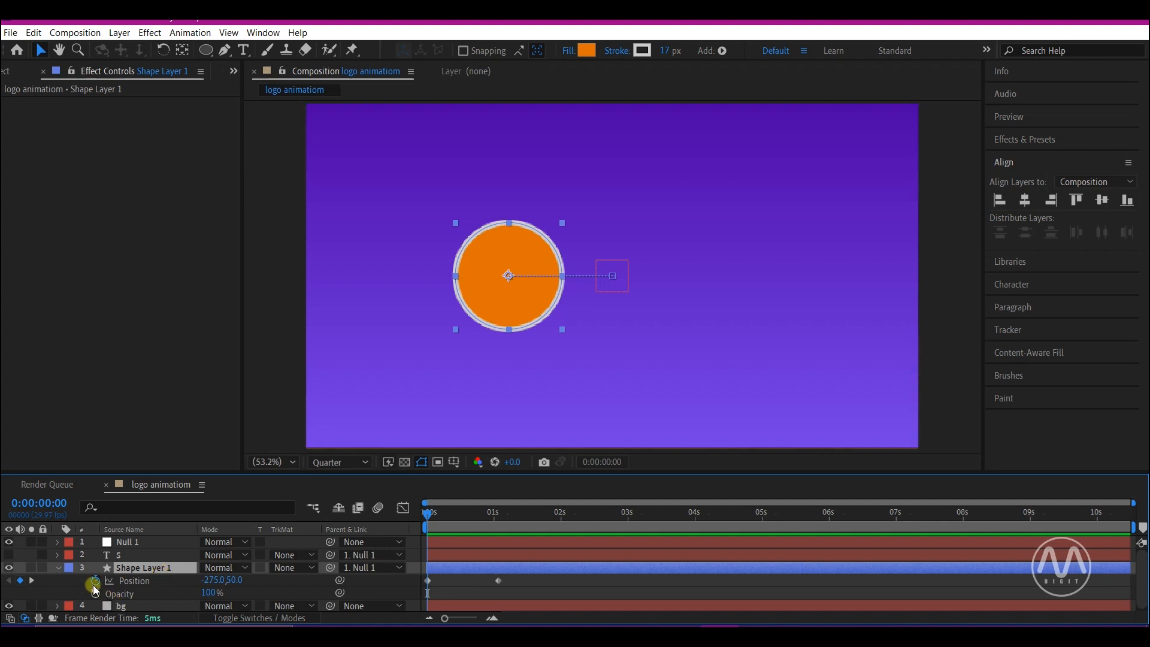
click(32, 580)
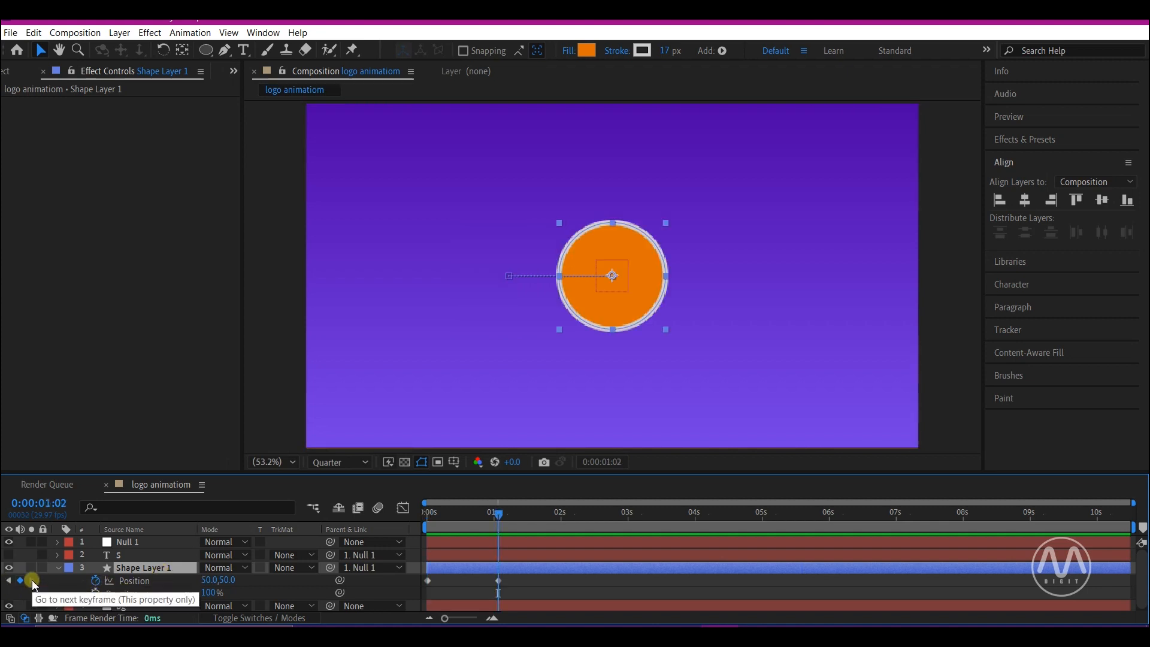
click(94, 593)
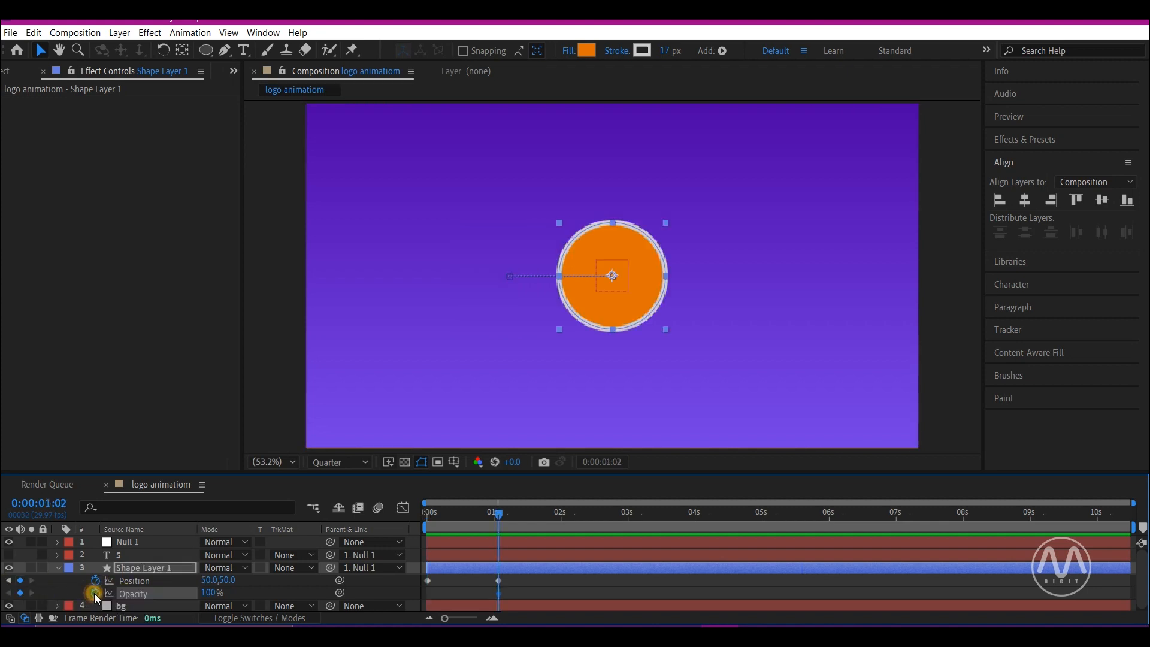
click(427, 517)
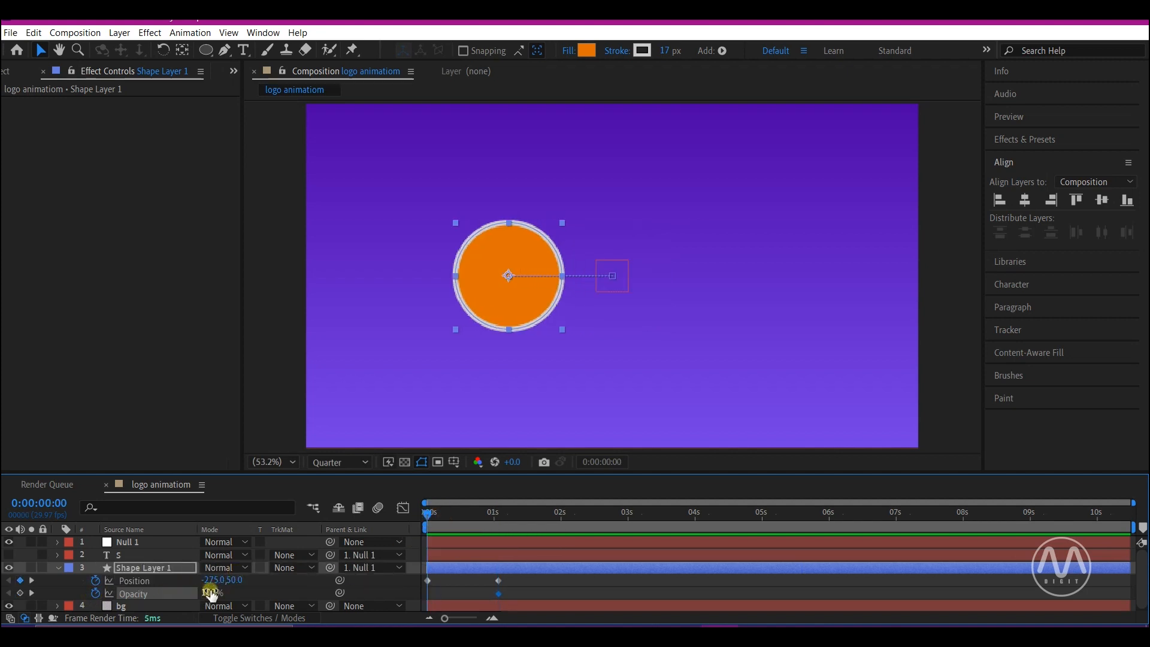
click(210, 592)
text(0)
key(Return)
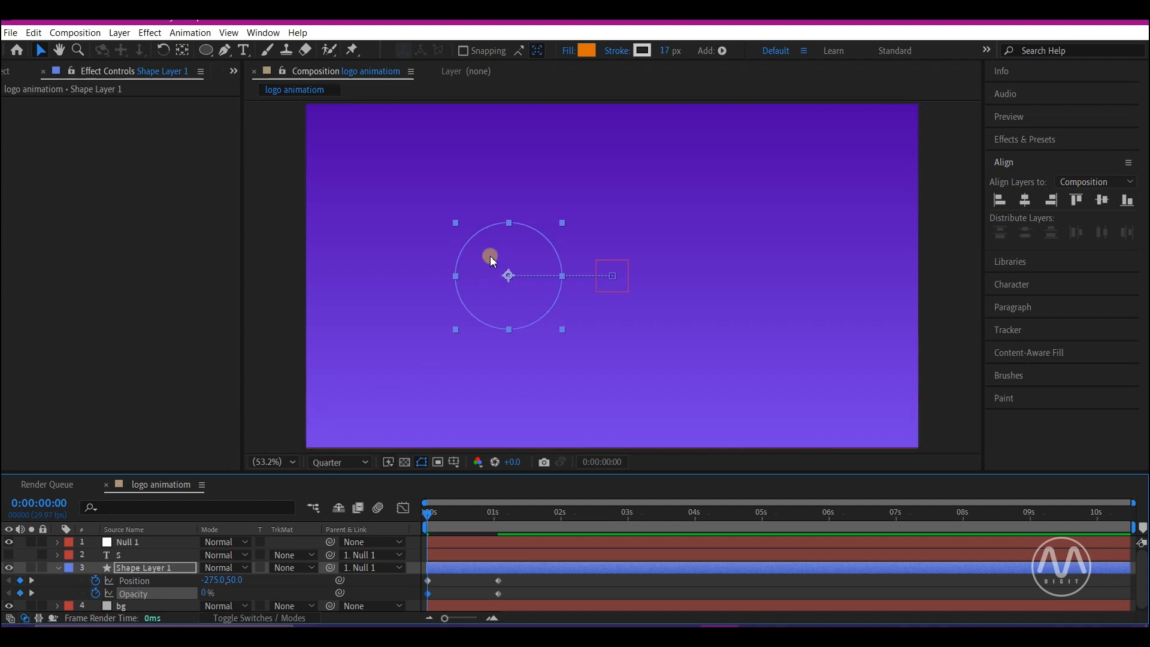
key(space)
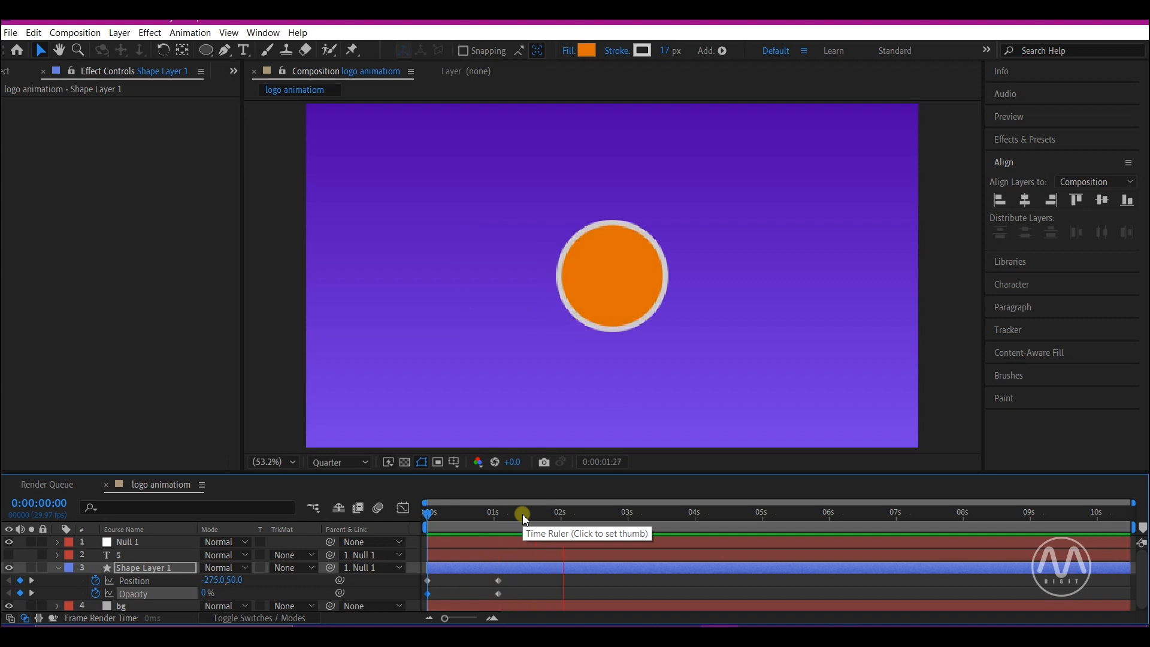
click(511, 514)
Step: Show the S layer again and keyframe its position from 481, 50 at 0:00:00:00 to 50, 50 at 0:00:01:02
click(120, 557)
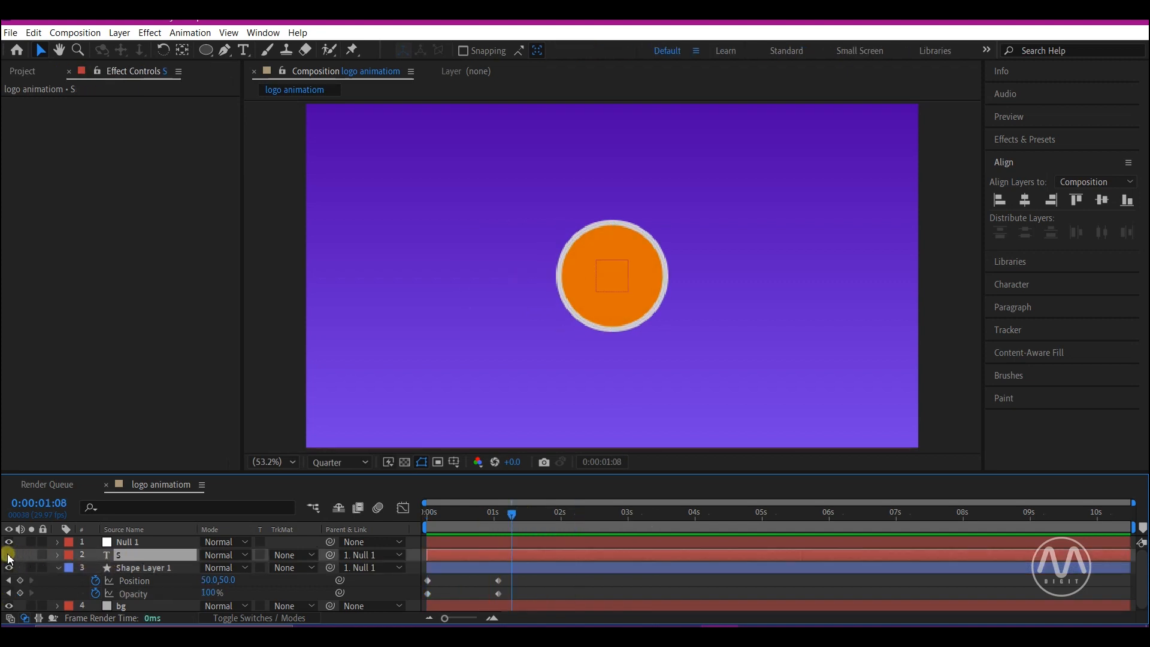
click(9, 555)
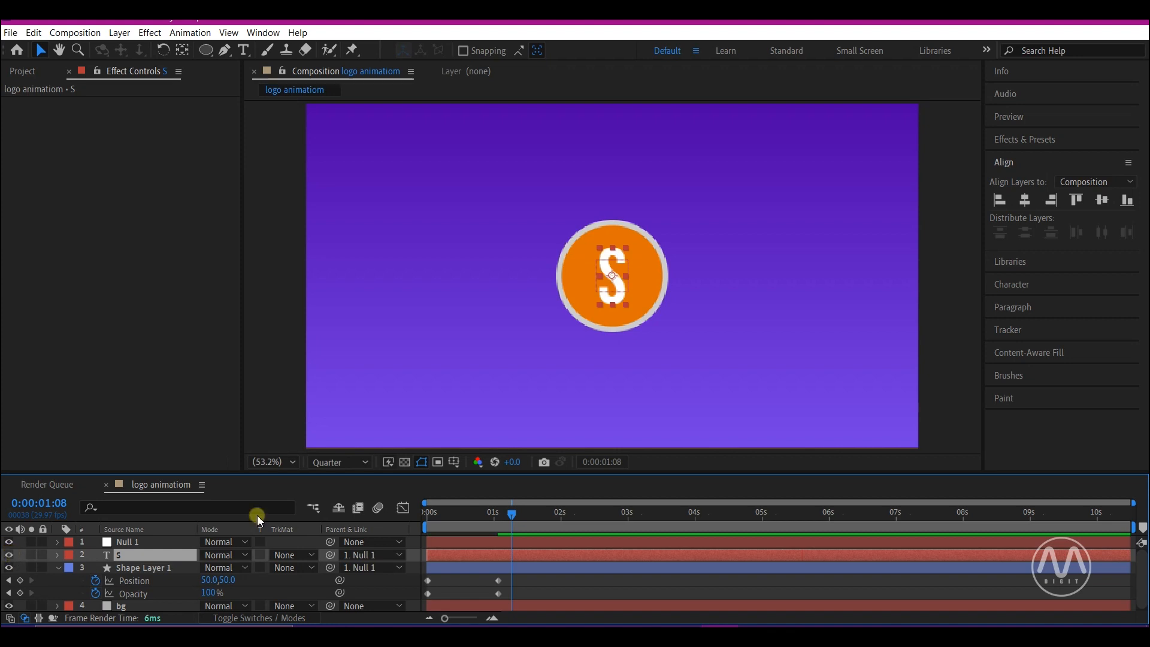
click(513, 497)
mouse_move(512, 495)
mouse_down()
mouse_move(474, 510)
mouse_move(498, 508)
mouse_up()
click(155, 557)
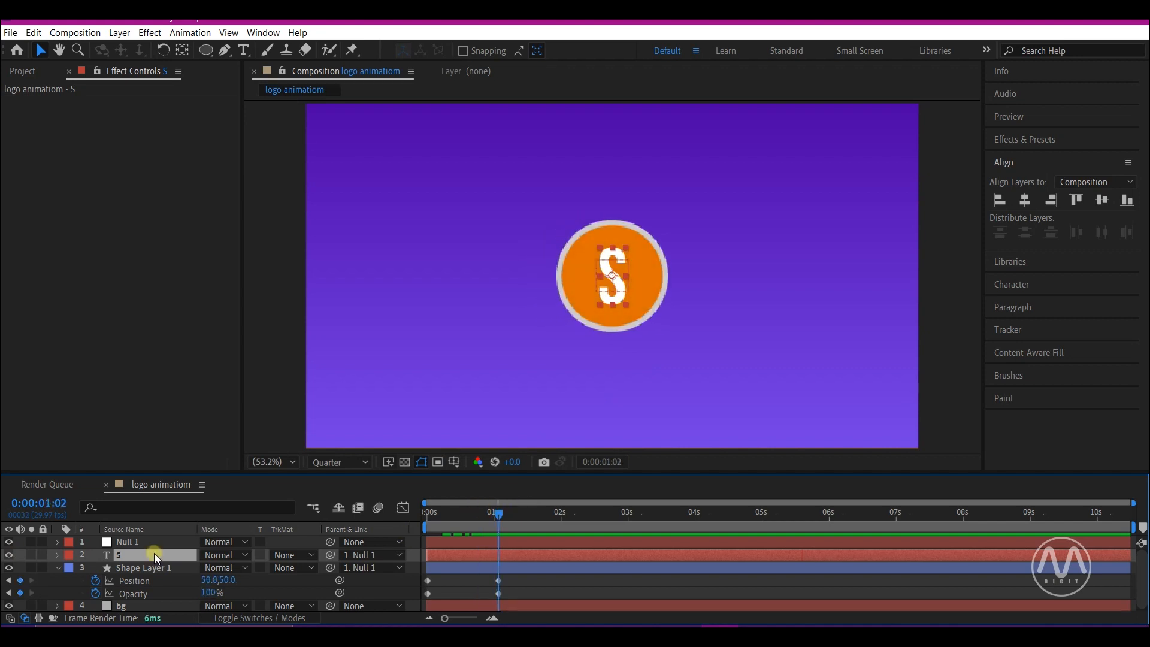
key(p)
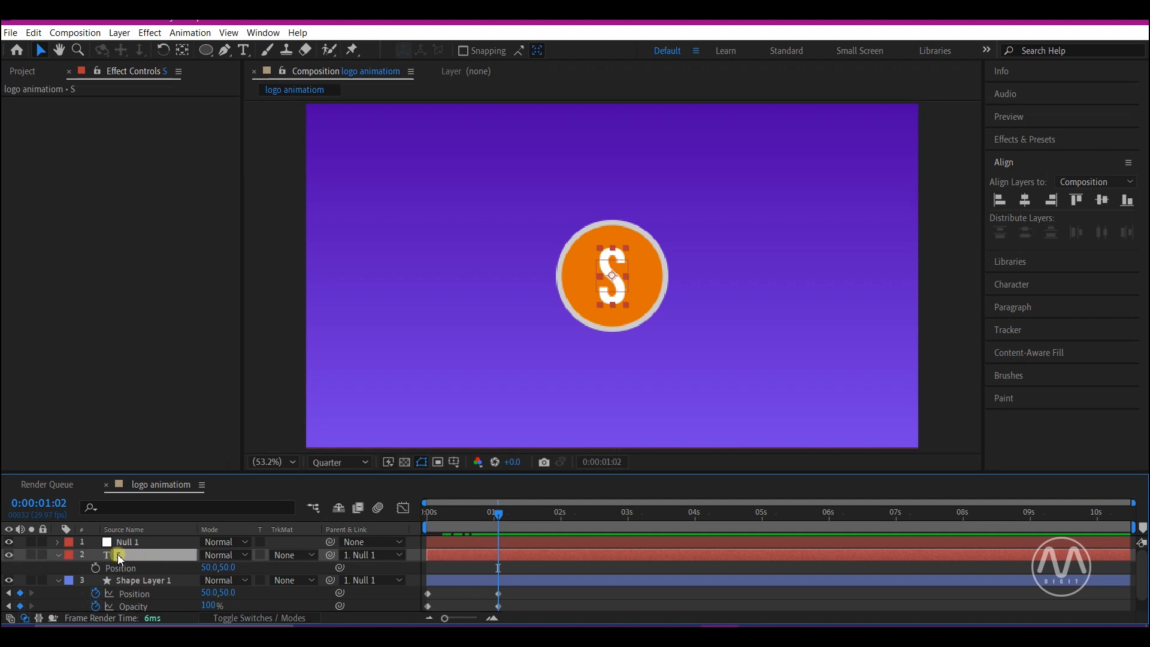
click(96, 565)
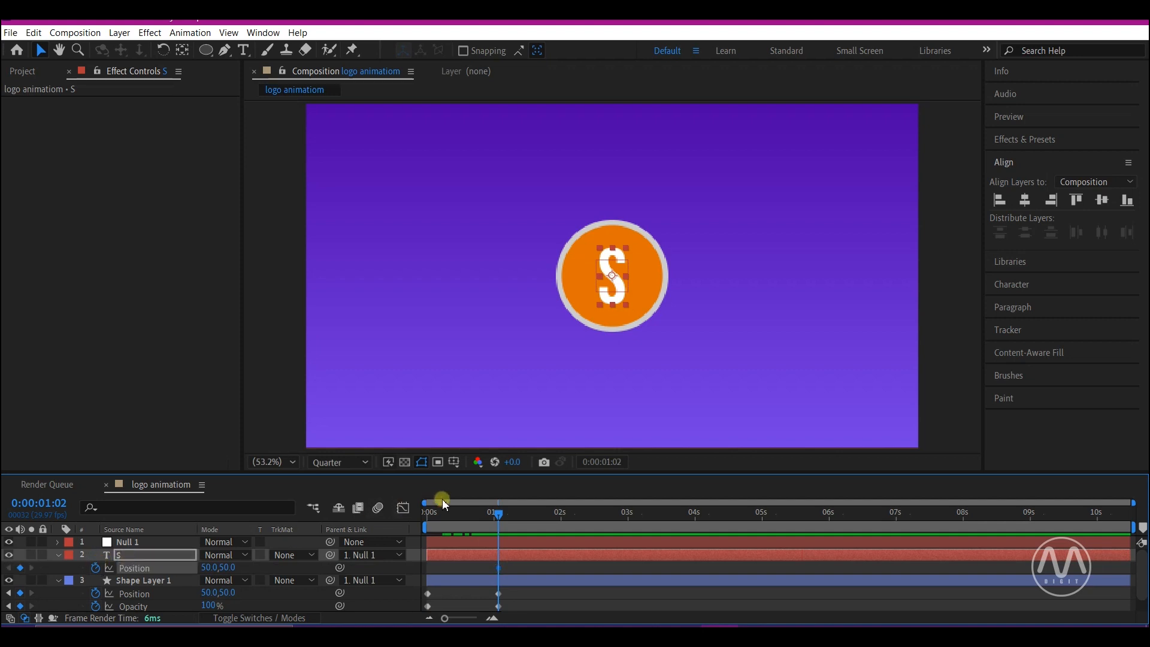
drag(439, 510, 424, 516)
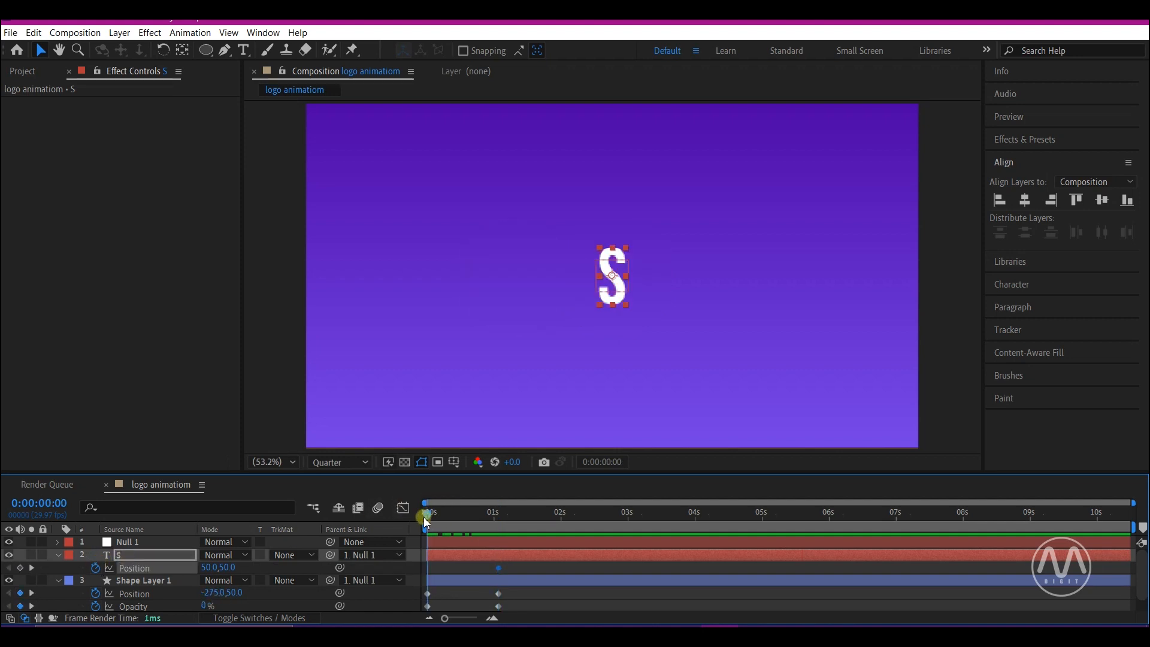
drag(207, 567, 499, 542)
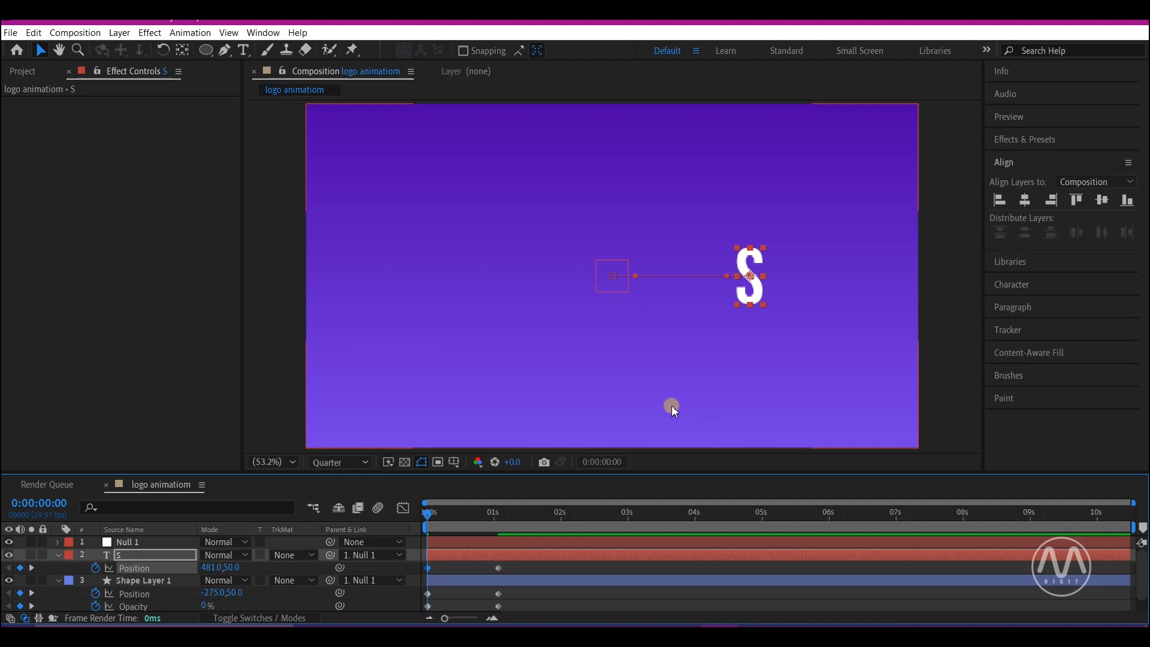
Step: Keyframe the S layer's opacity from 0% at 0:00:00:00 to 100% at 0:00:01:02 and preview the animation
key(shift+t)
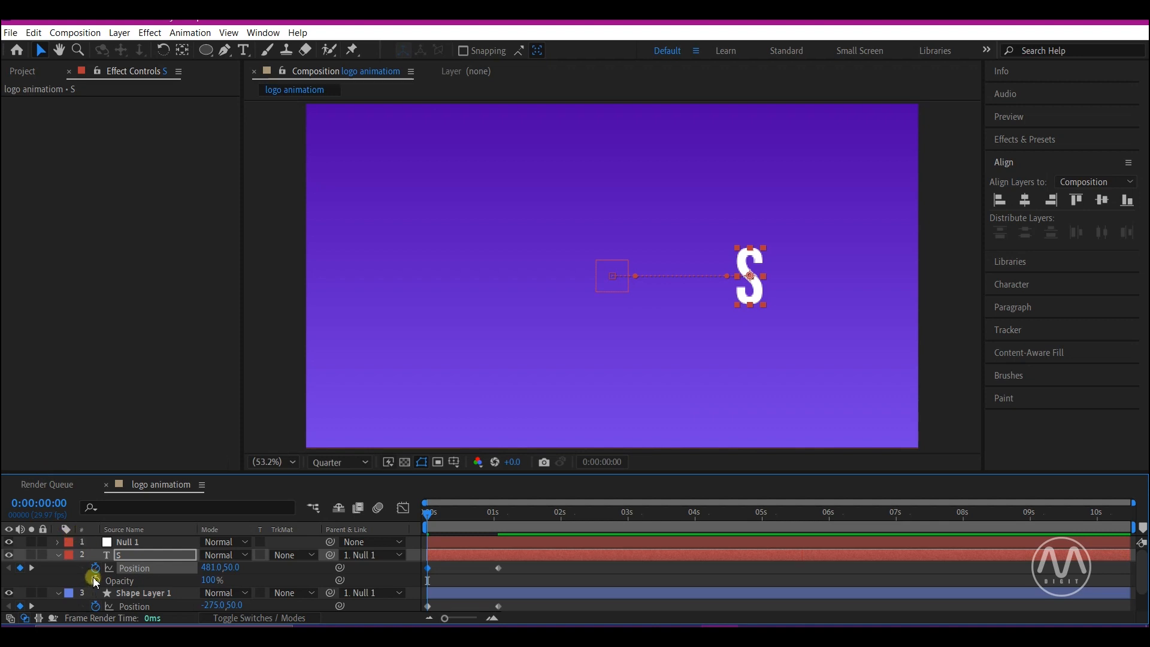
click(497, 511)
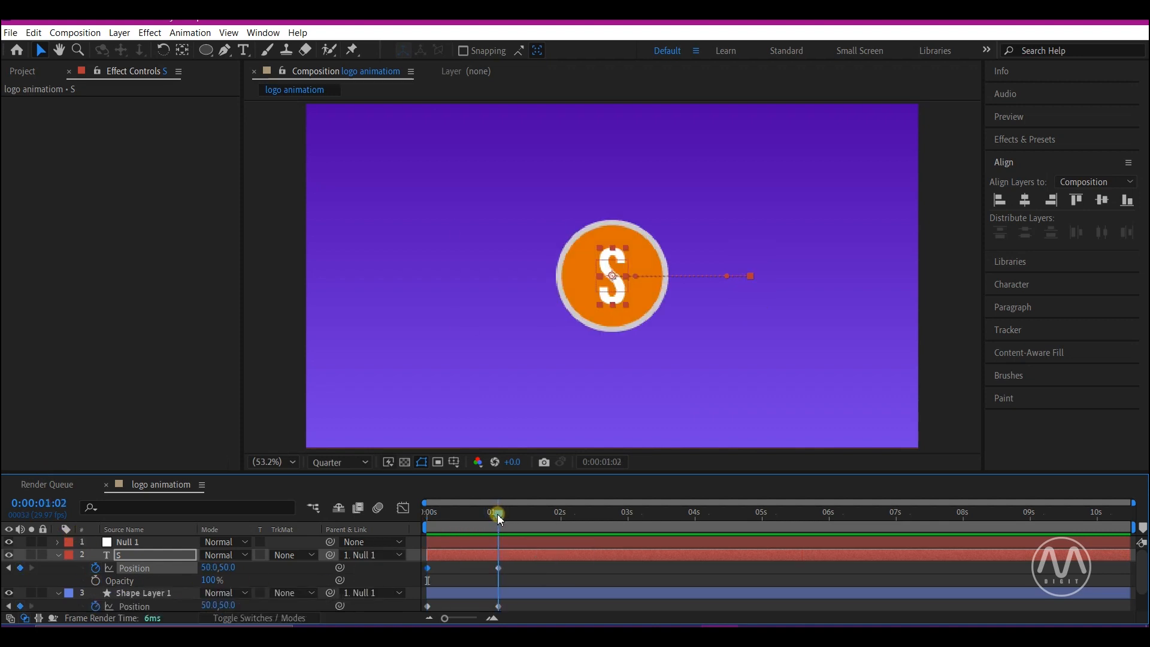
click(97, 579)
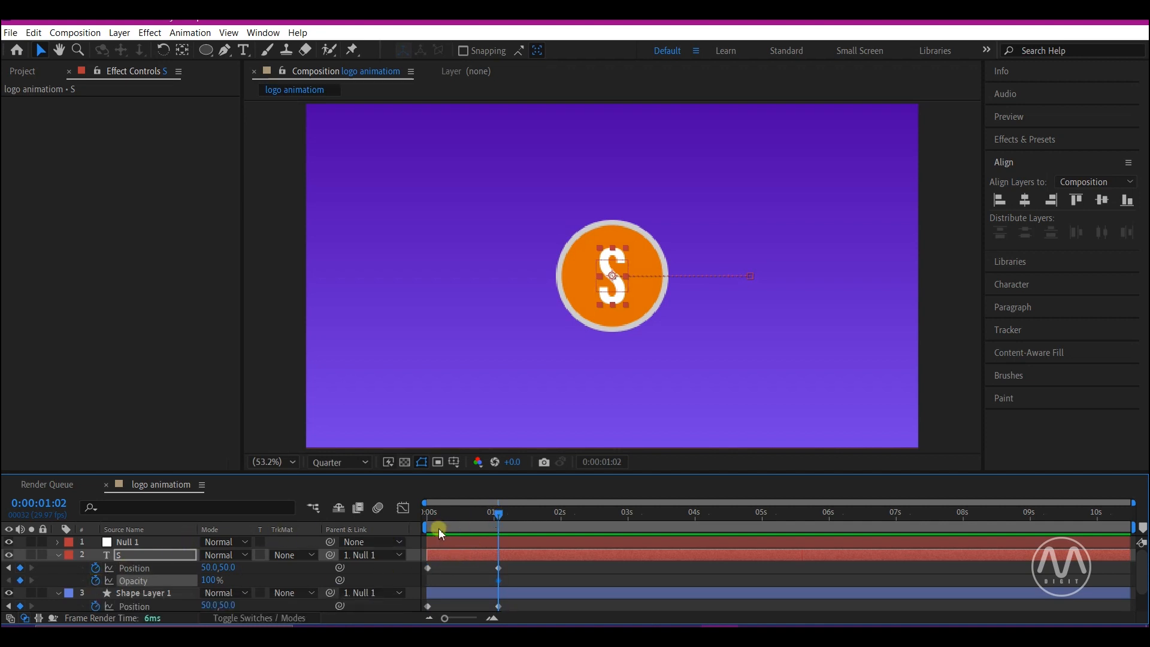
drag(438, 513, 431, 510)
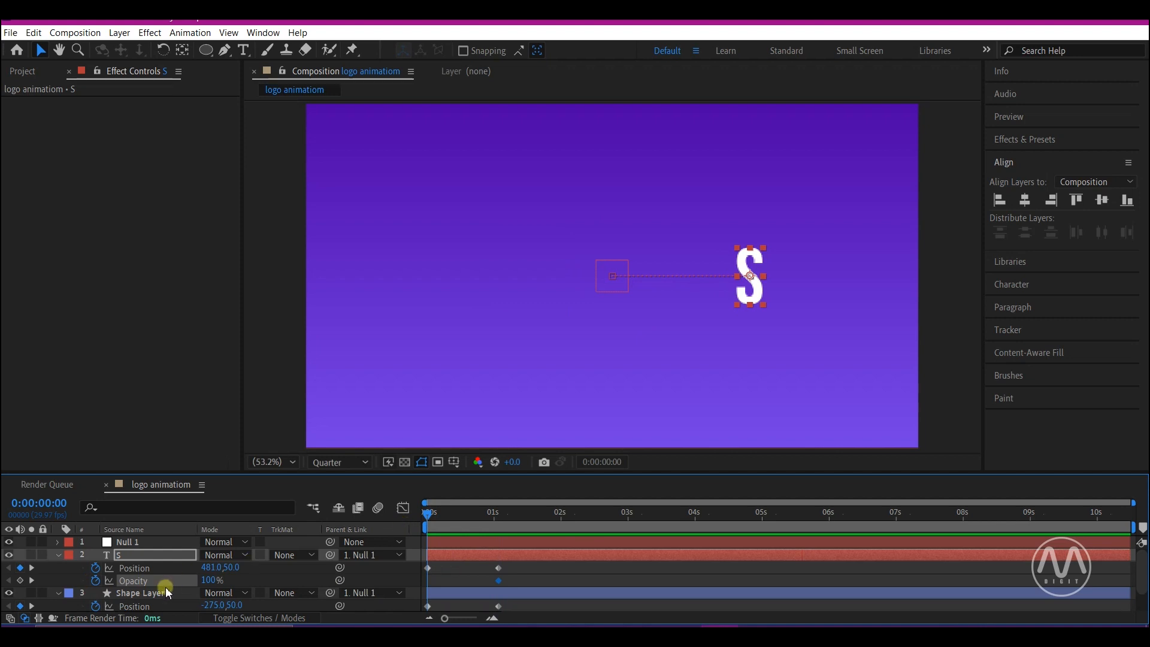
click(207, 578)
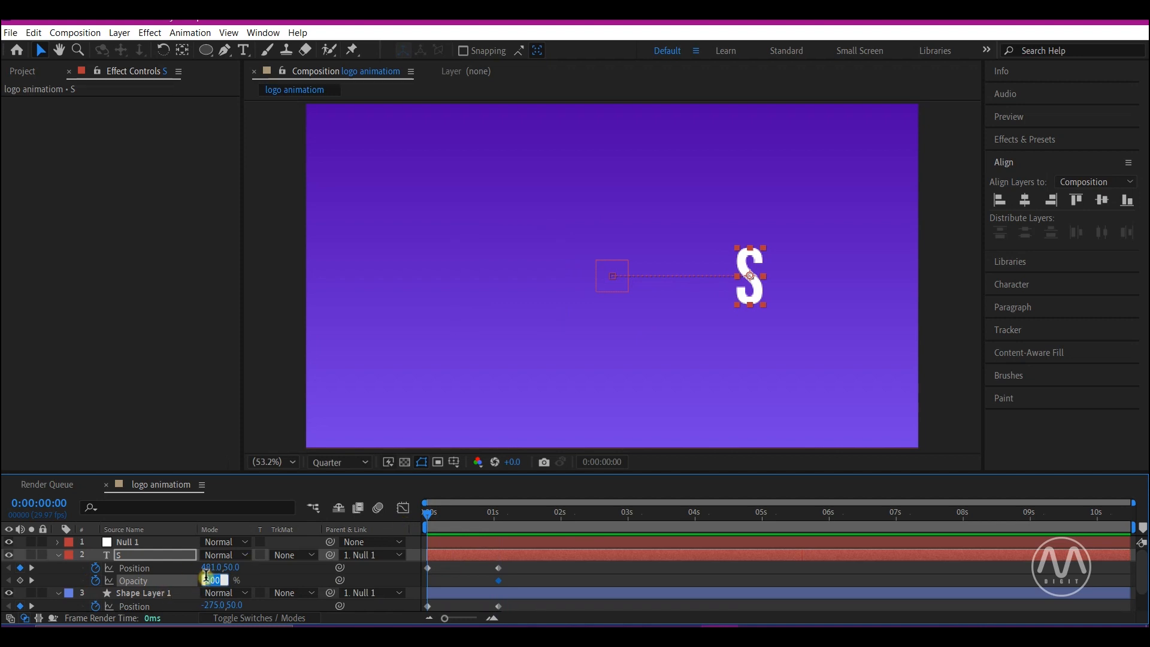
text(0)
click(171, 592)
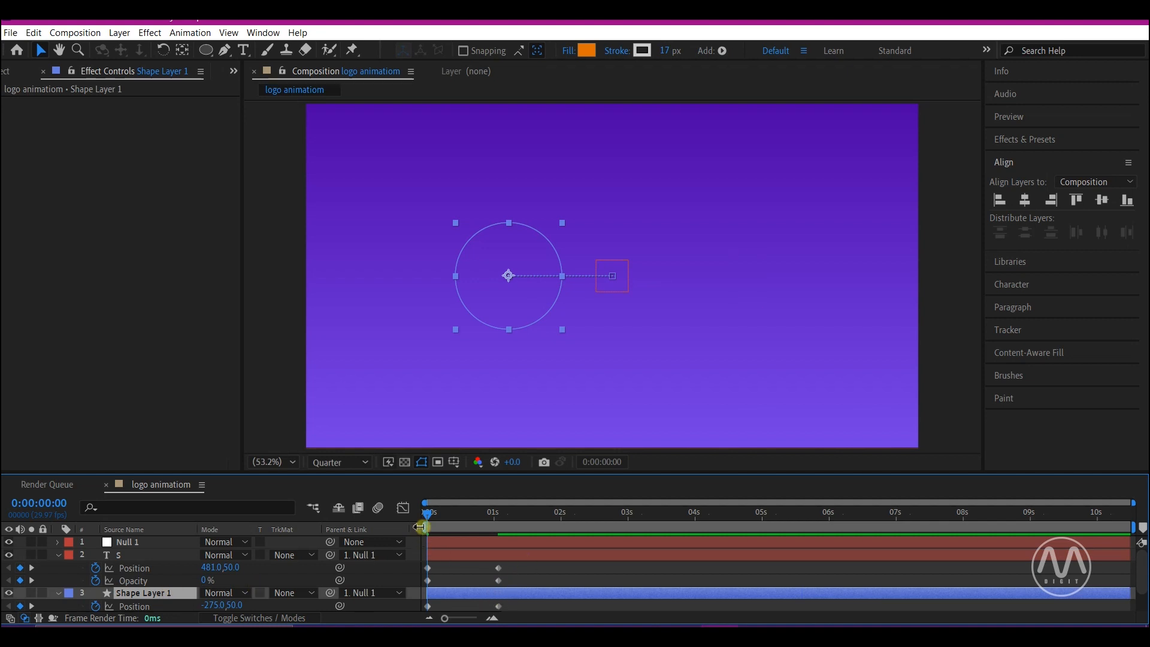
key(space)
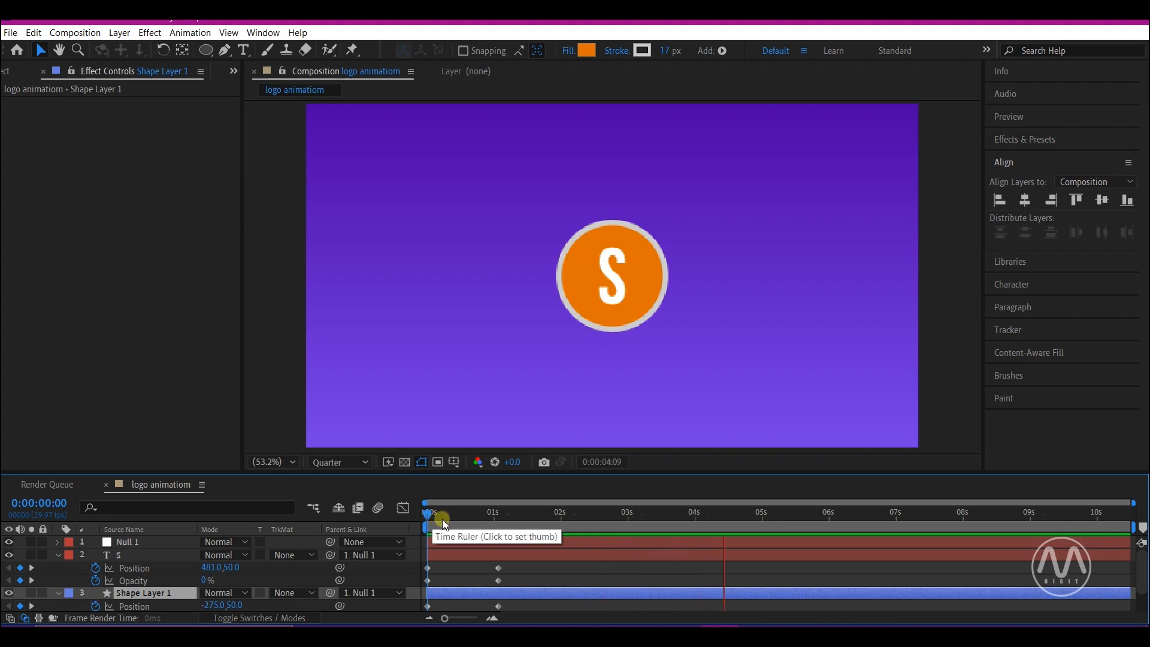
Step: End the work area at 0:00:03:00 and preview the shortened range
drag(443, 523, 628, 521)
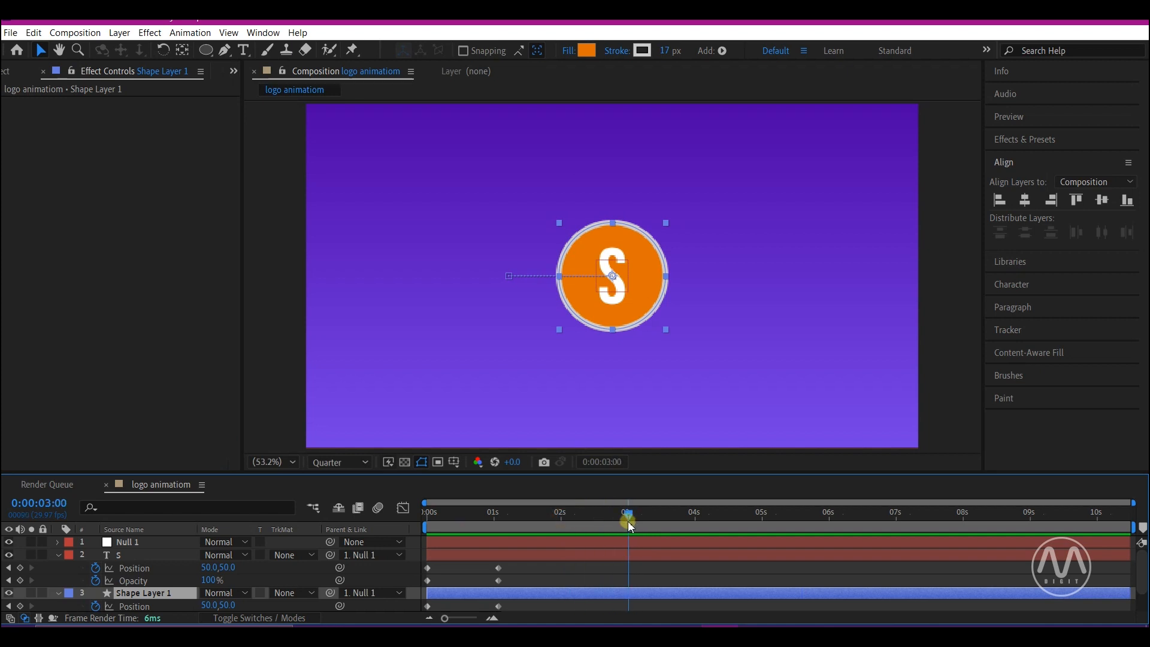
key(n)
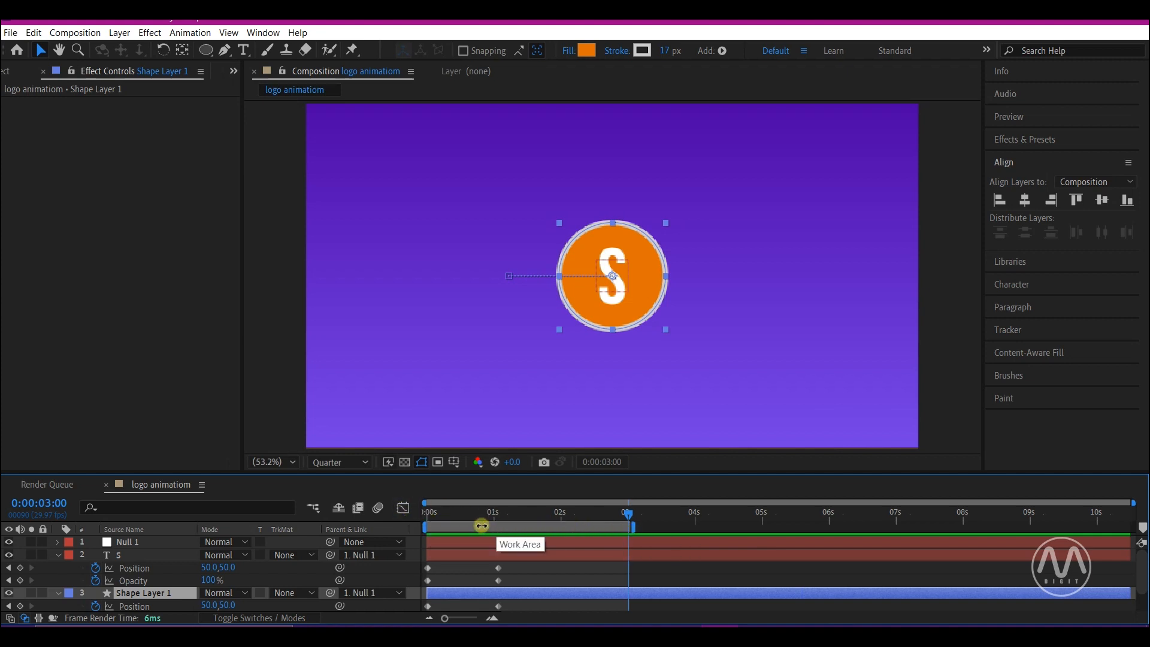
key(space)
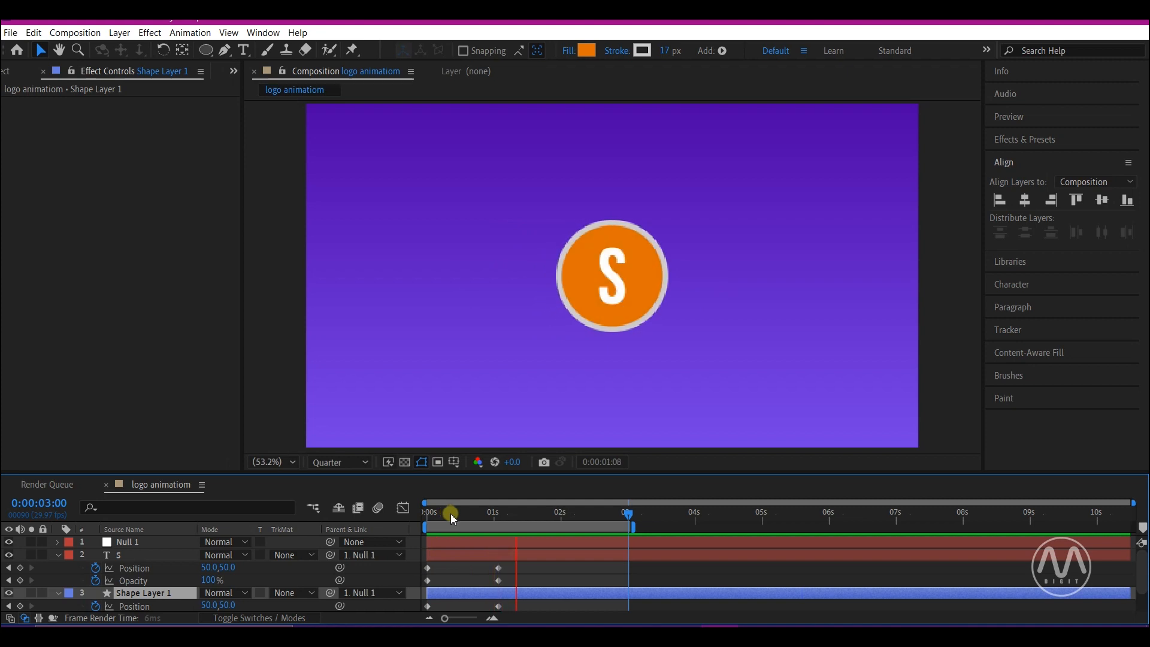
key(space)
Step: Apply Easy Ease to all position and opacity keyframes of the S layer and Shape Layer 1, and return to 0:00:00:00
scroll(494, 547, down, 1)
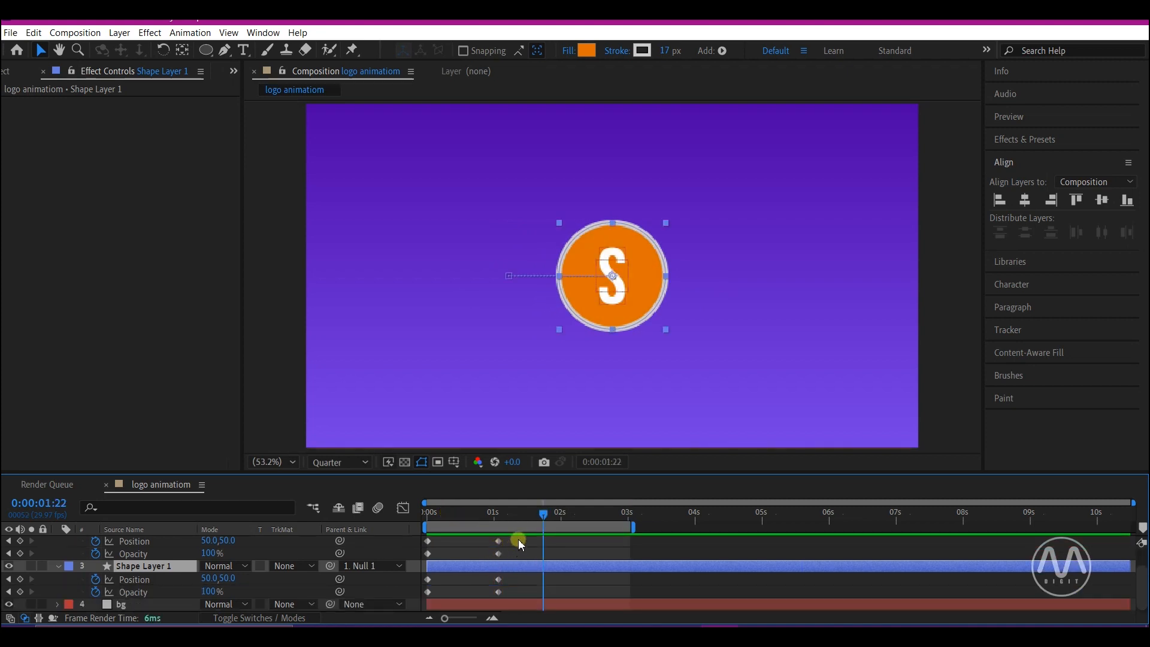
drag(519, 538, 414, 604)
right_click(500, 581)
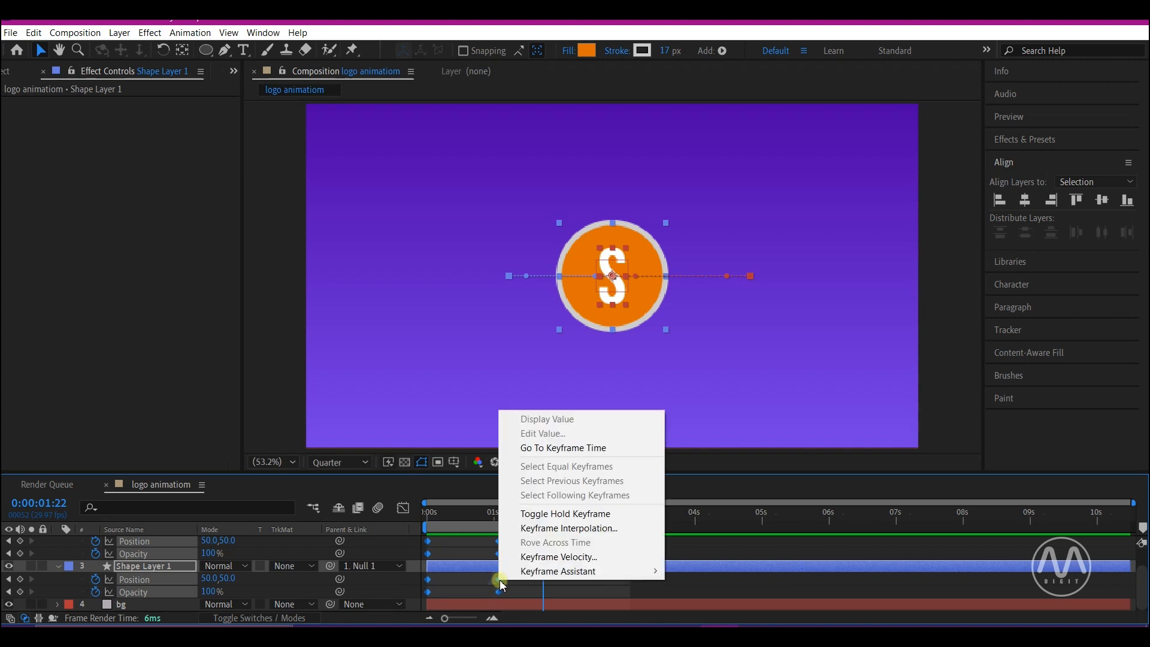
mouse_move(522, 572)
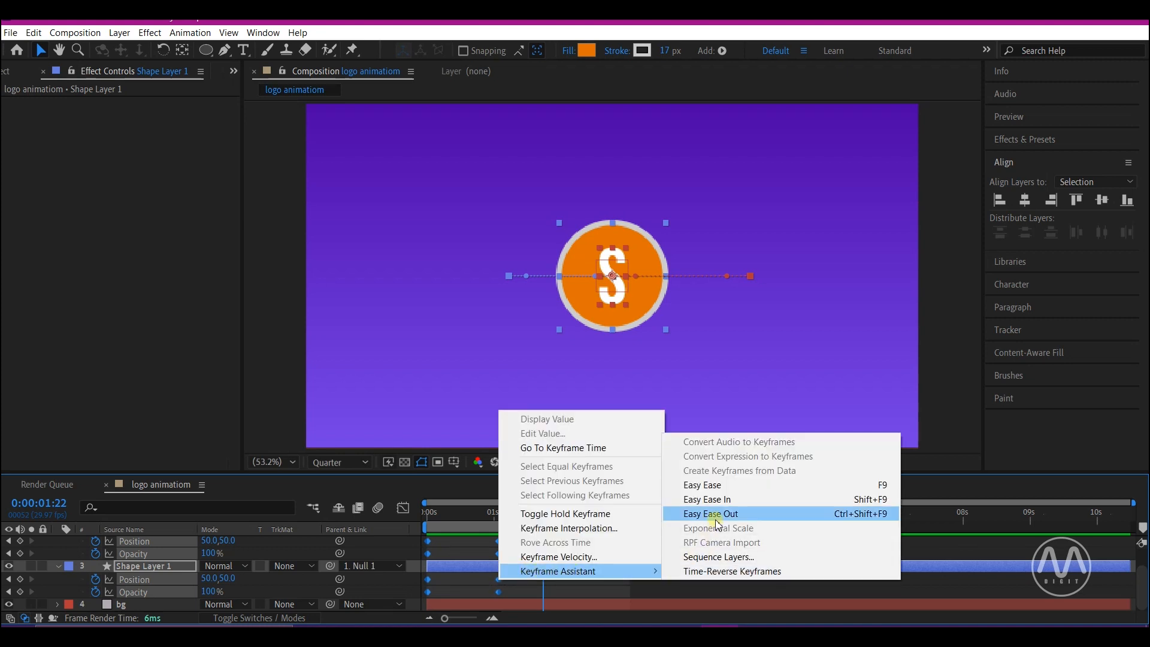
click(713, 485)
drag(442, 513, 414, 515)
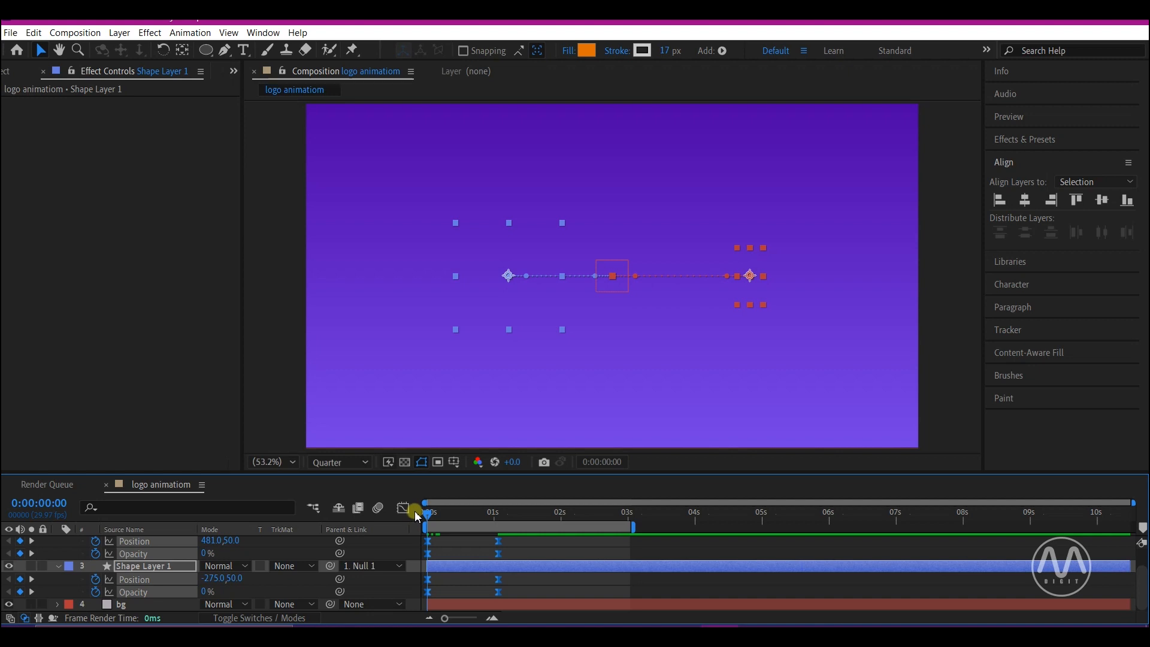
Step: Preview the animation and shift the ending position and opacity keyframes of S and Shape Layer 1 to about 0:00:00:23
key(space)
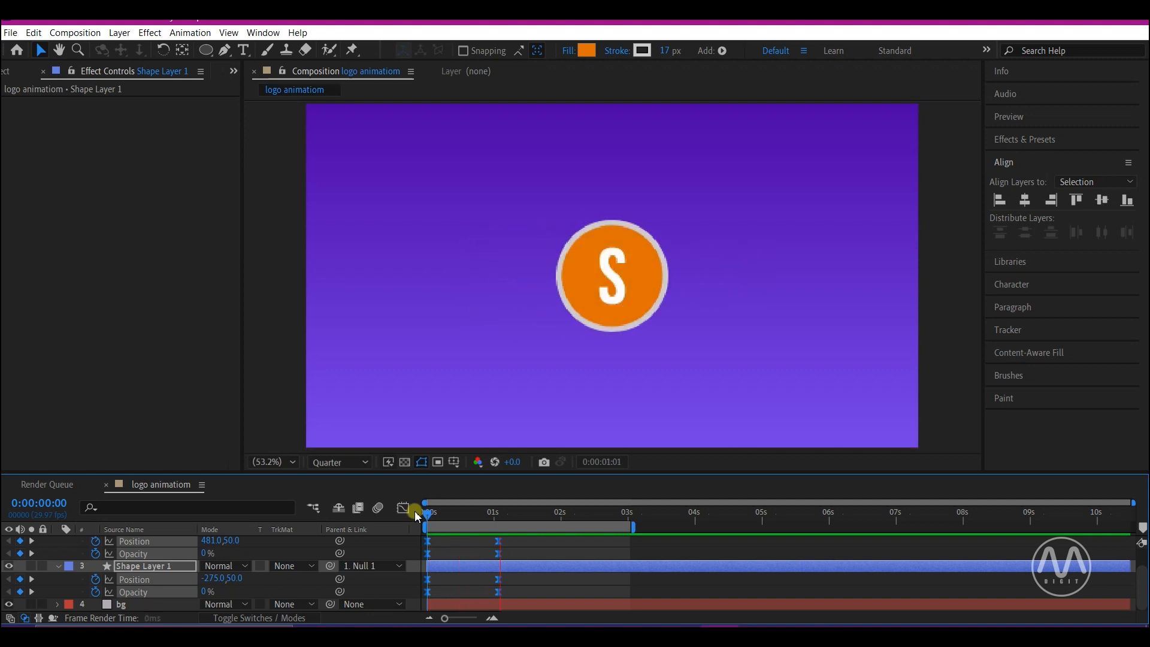
key(space)
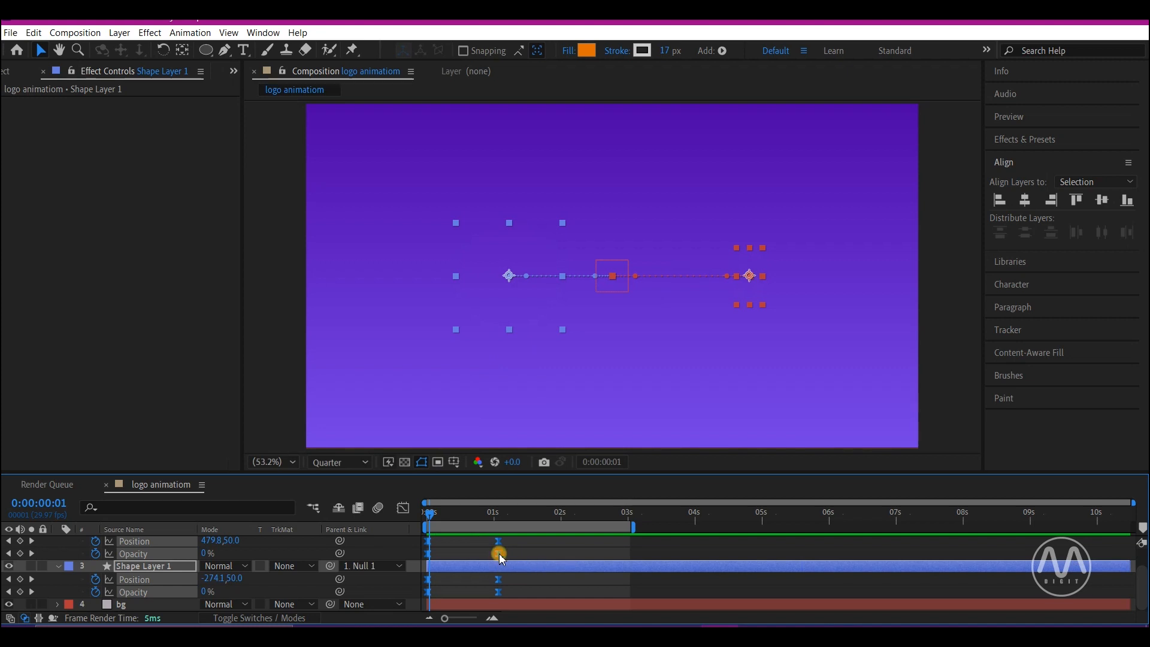
drag(499, 554, 460, 566)
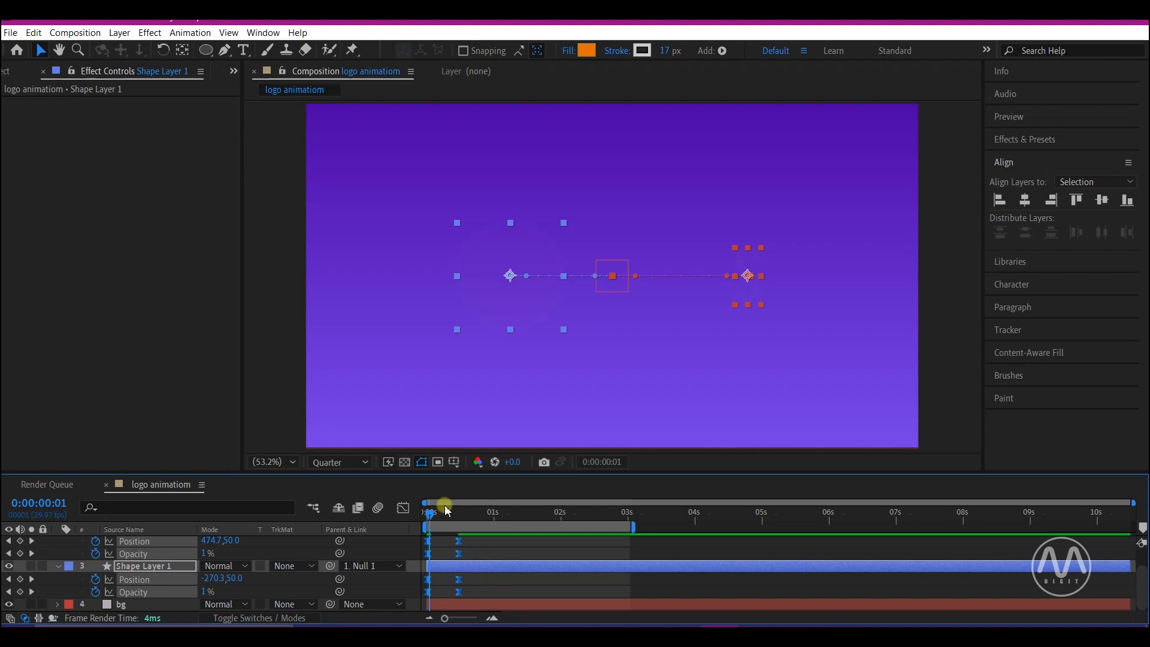
key(space)
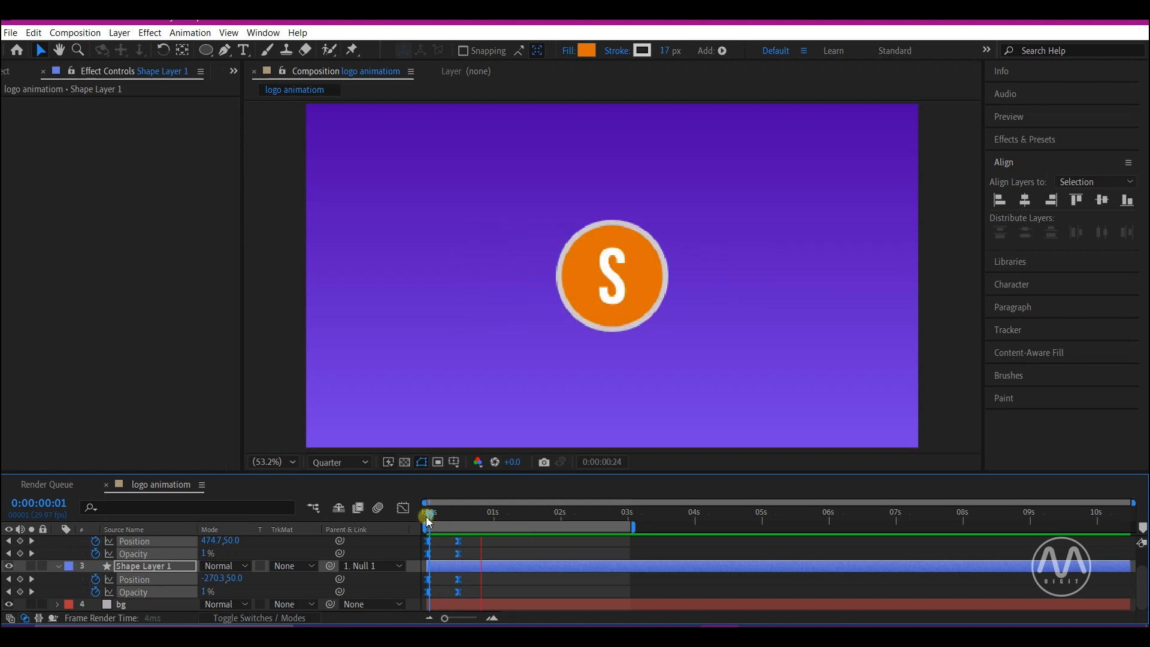
key(space)
drag(460, 594, 480, 594)
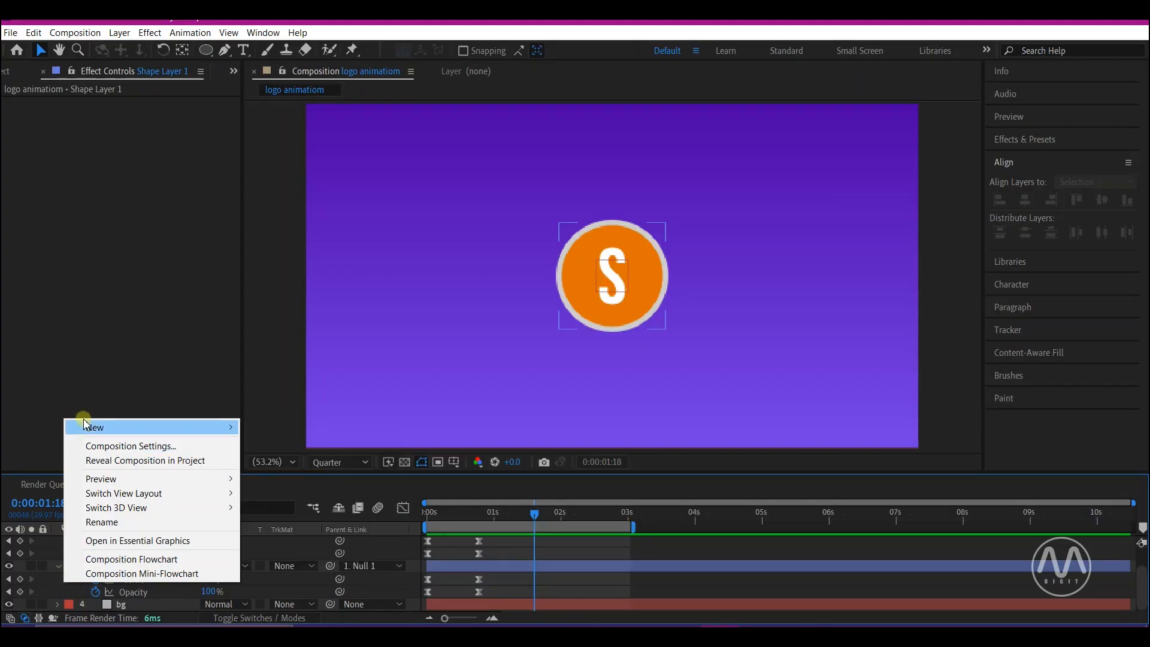
Step: Create a new text layer reading "SSB OTARU" in the composition
mouse_move(82, 426)
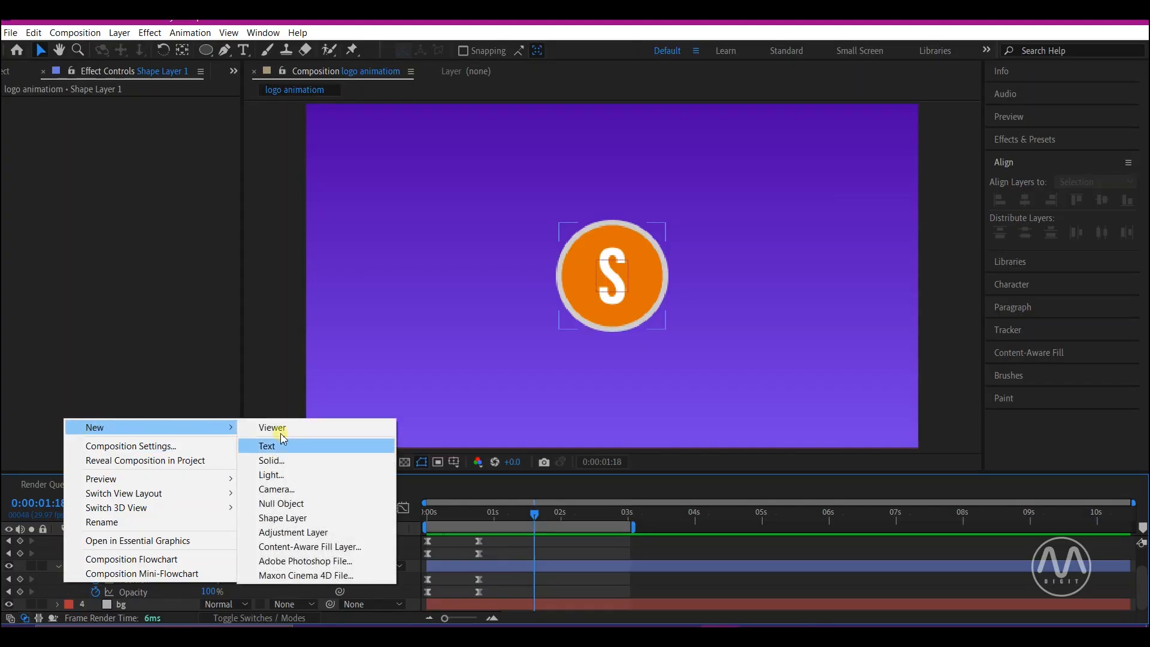
click(299, 448)
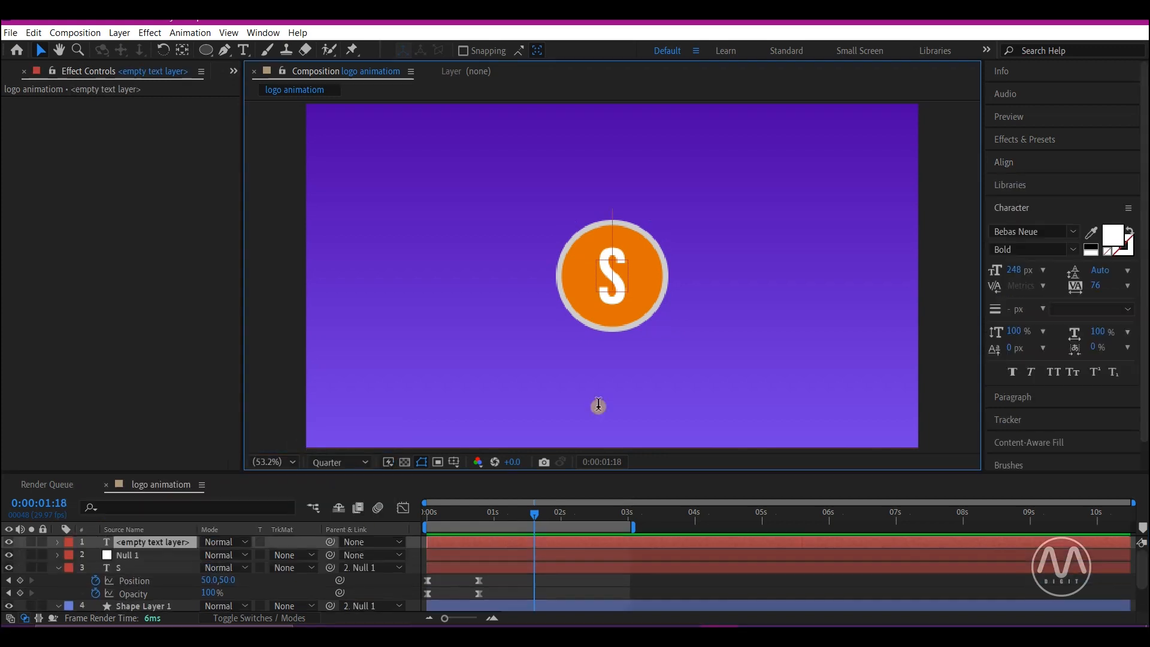
key(ctrl+t)
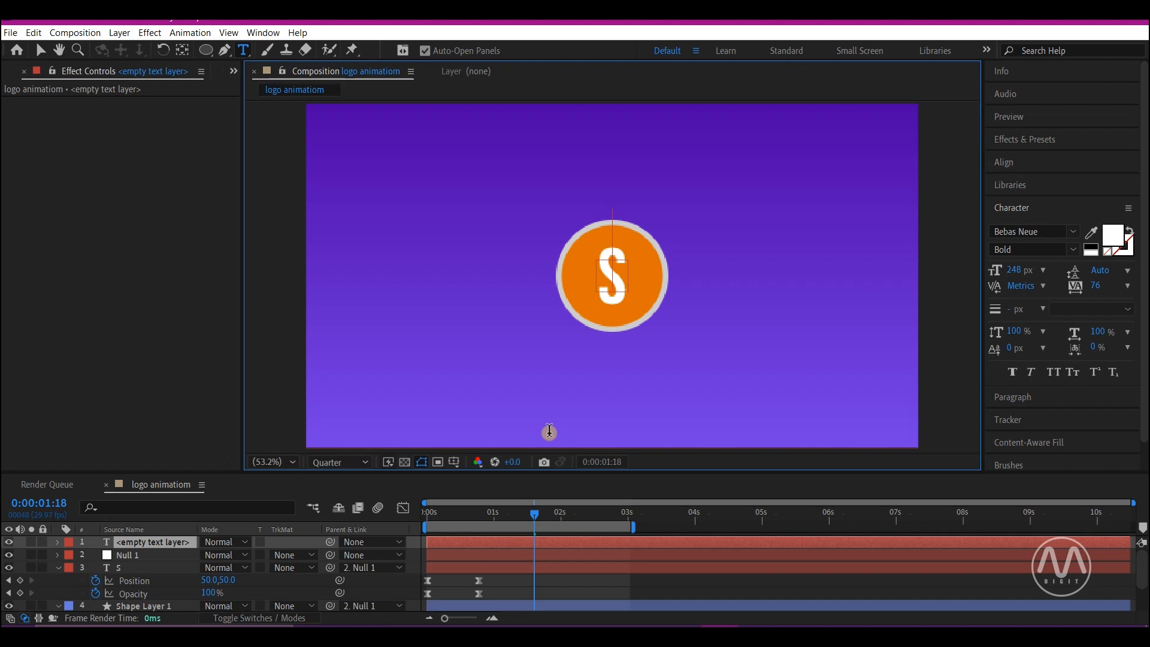
text(SSB OTARU)
click(41, 51)
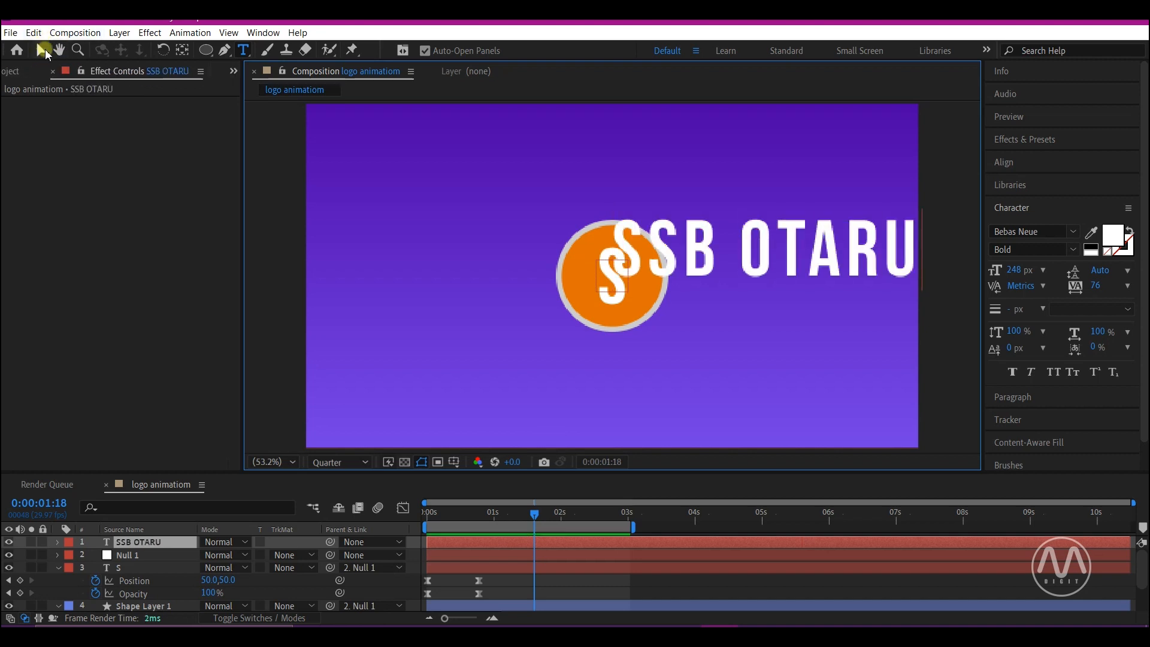
Step: Set the SSB OTARU text's font to Book Antiqua Regular and its size to 65 px
click(1004, 210)
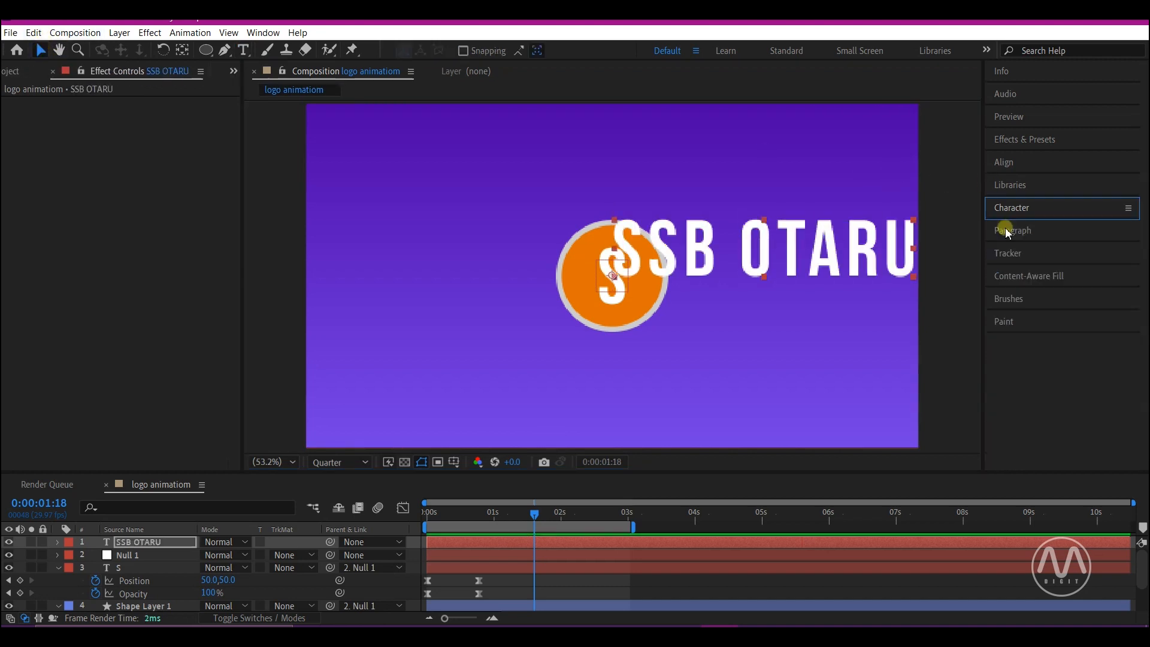
click(1023, 217)
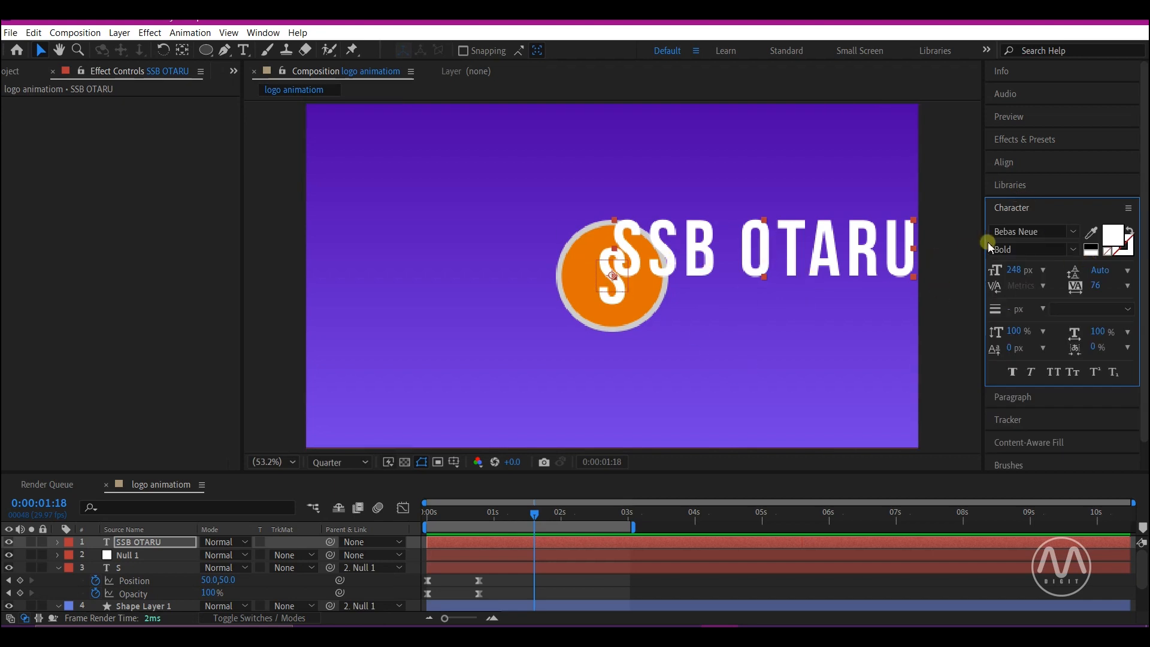
click(1044, 233)
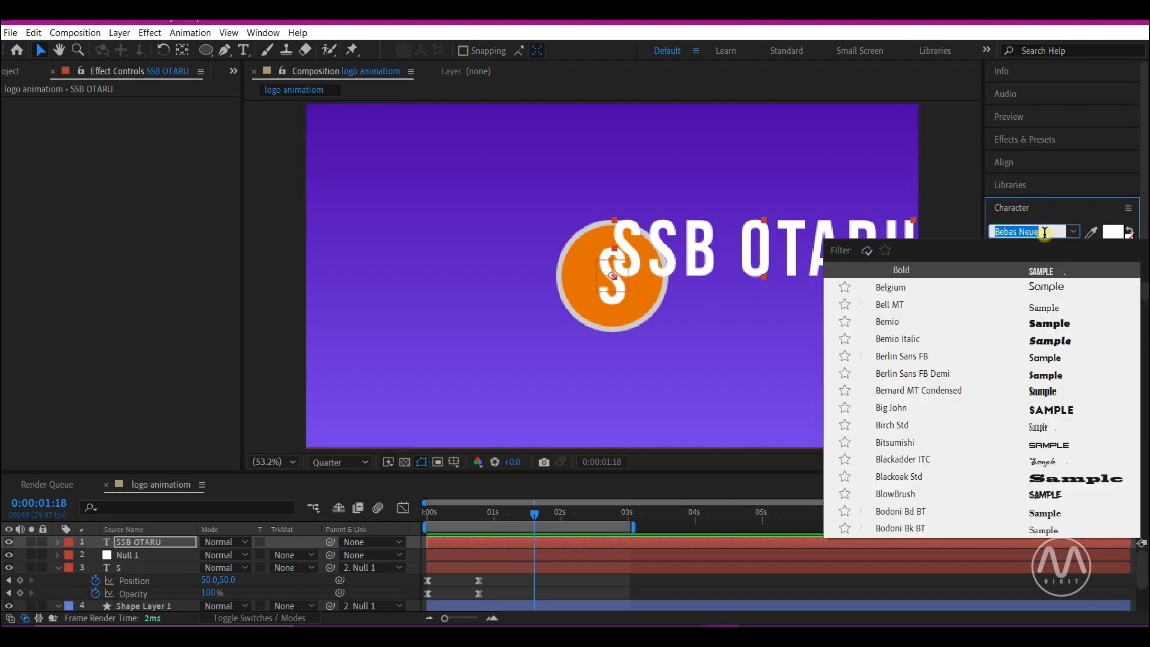
text(Book)
key(Return)
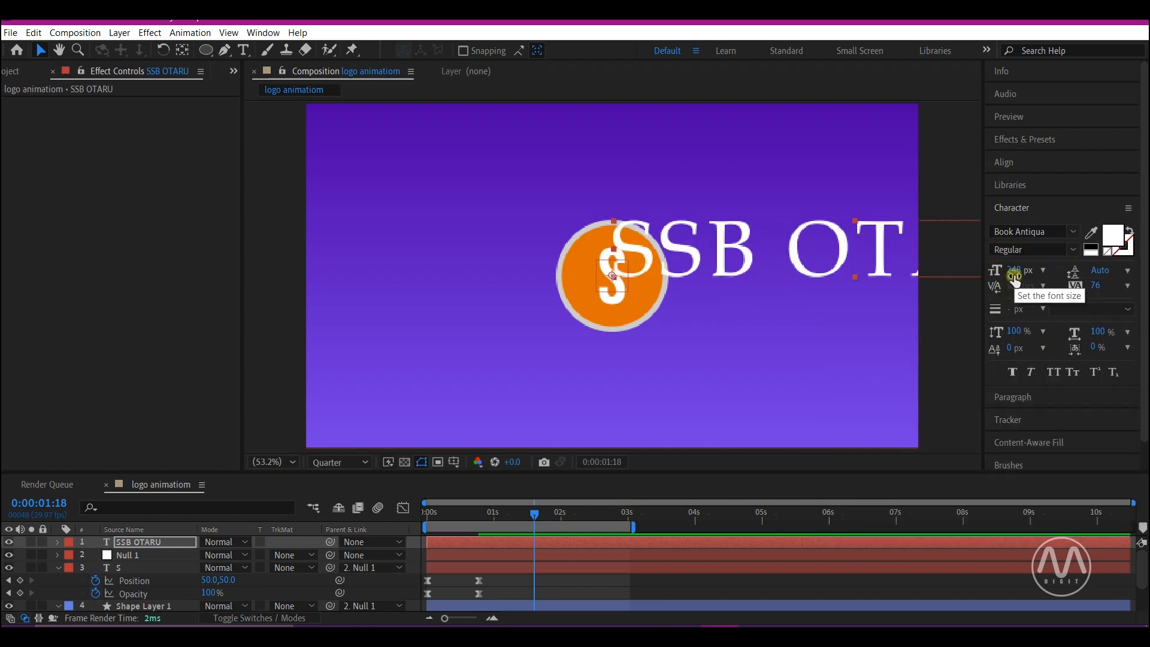
drag(1017, 273, 892, 281)
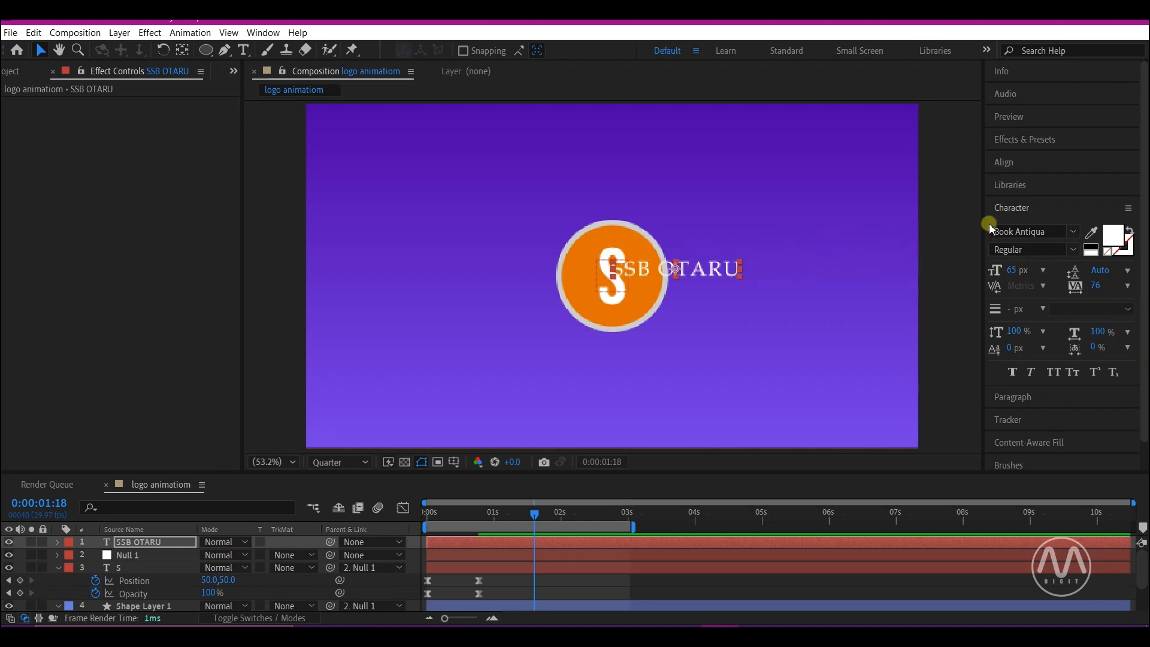
Step: Center the SSB OTARU text horizontally and vertically in the composition
click(1016, 164)
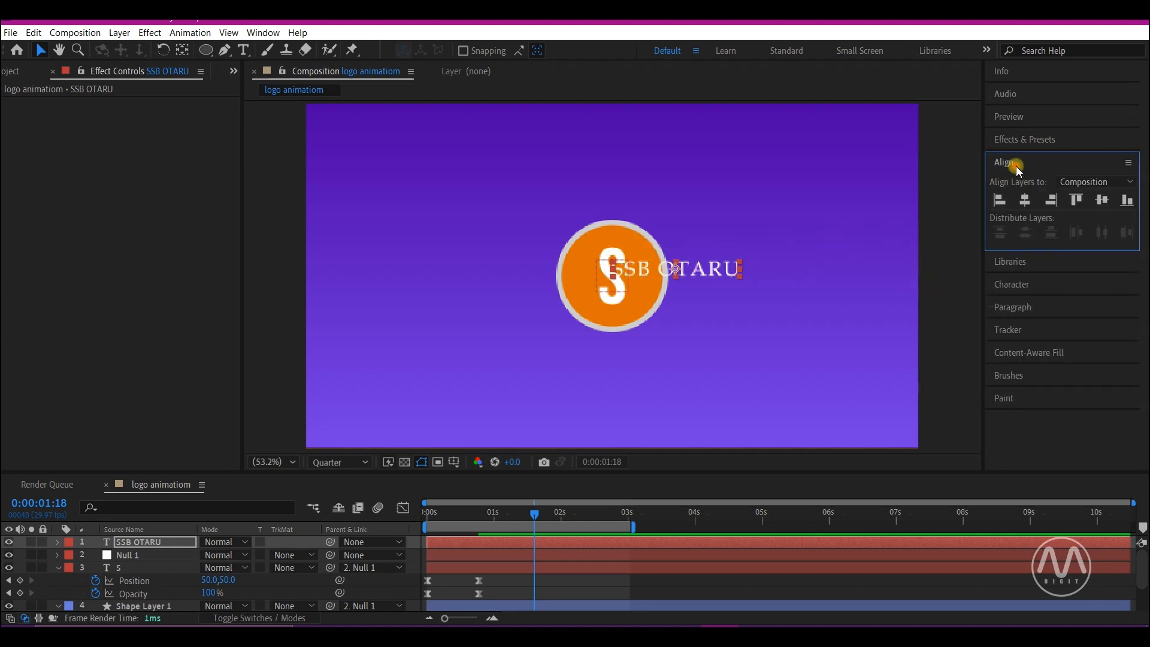
click(1027, 203)
click(1100, 200)
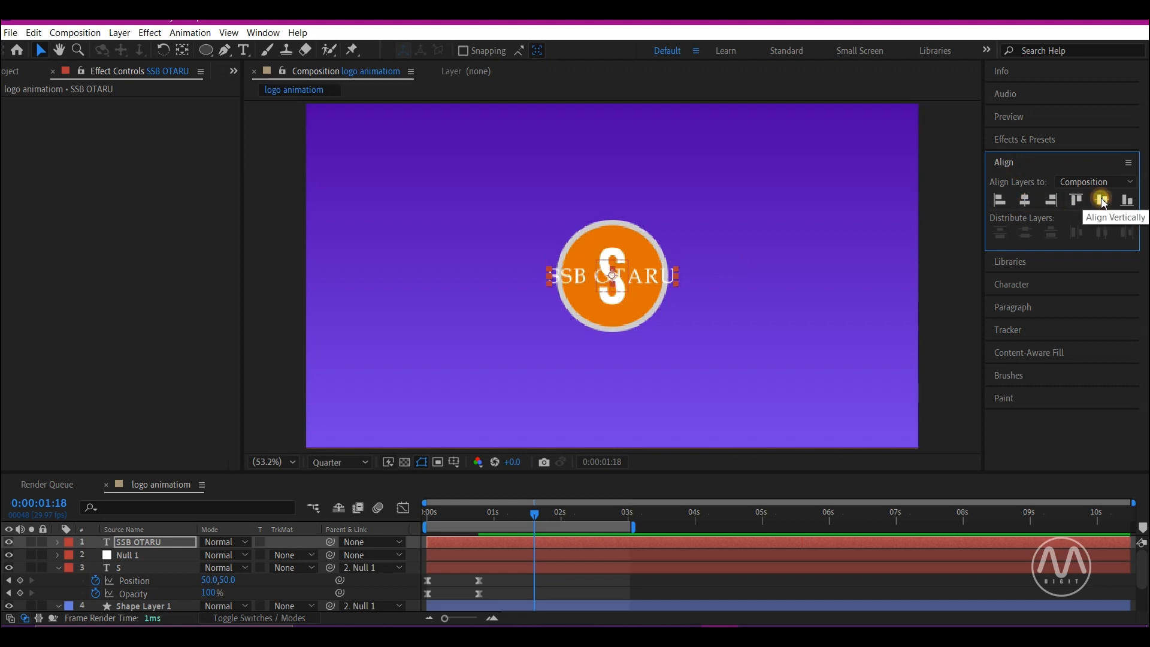
Step: Move the SSB OTARU text straight down to just below the orange circle, at position 960, 760
key(shift+Down)
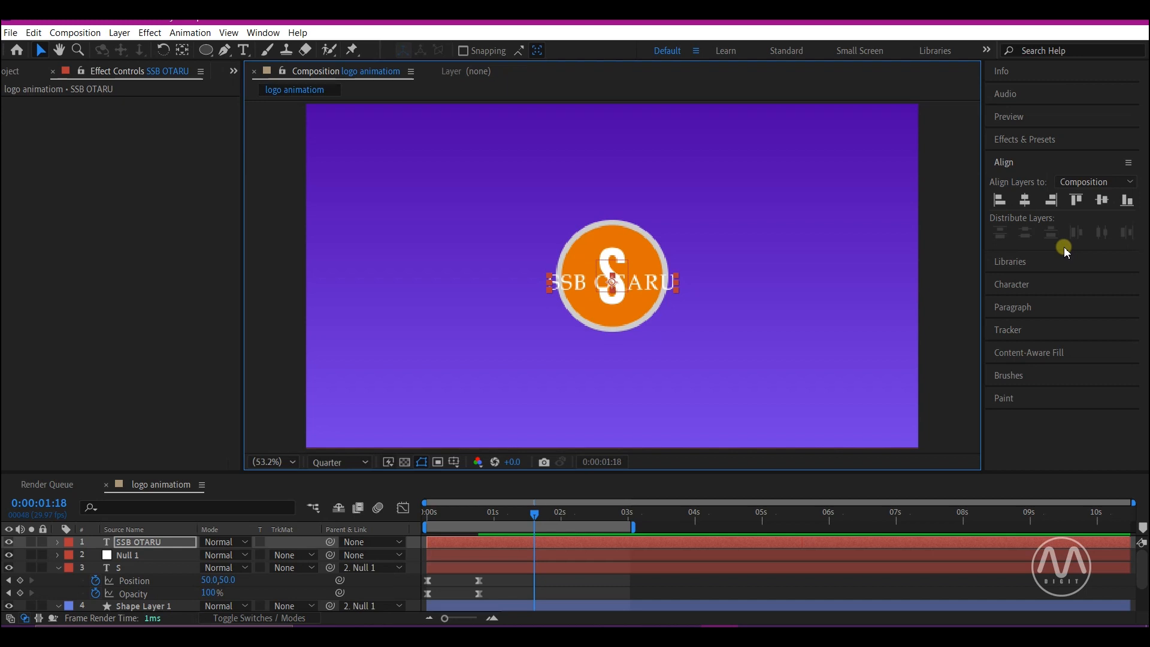
key(shift+Down)
key(shift+Down)
key(shift+Down)
key(shift+Down)
key(shift+Down)
key(shift+Down)
key(shift+Down)
key(shift+Down)
key(shift+Down)
key(shift+Down)
key(shift+Down)
key(shift+Down)
key(shift+Down)
key(shift+Down)
key(shift+Down)
key(shift+Down)
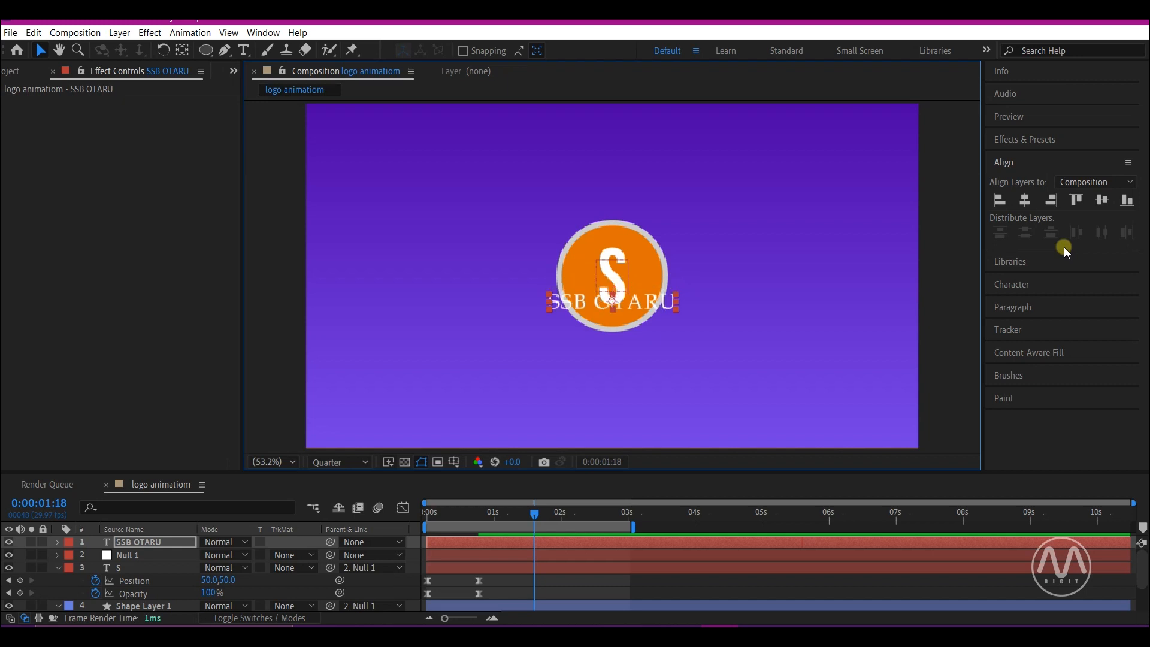
key(shift+Down)
key(shift+Down)
key(shift+Down)
key(shift+Down)
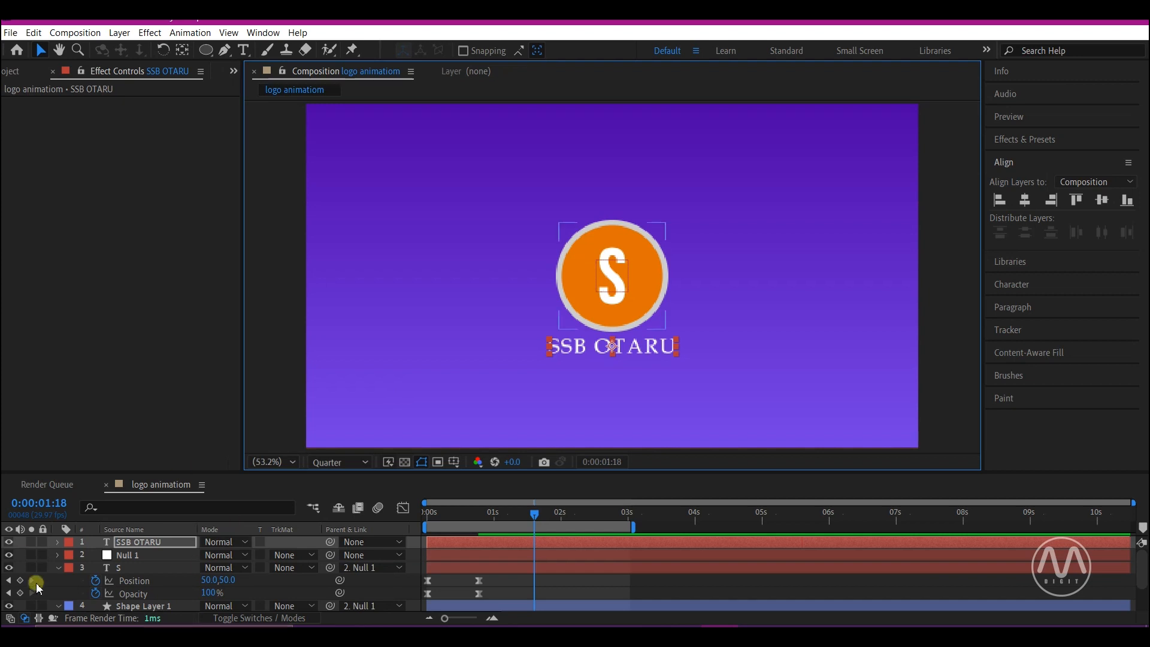
Step: Keyframe Null 1's position from 960, 540 at about 0:00:01:02 to 960, 479 at 0:00:01:17
click(131, 556)
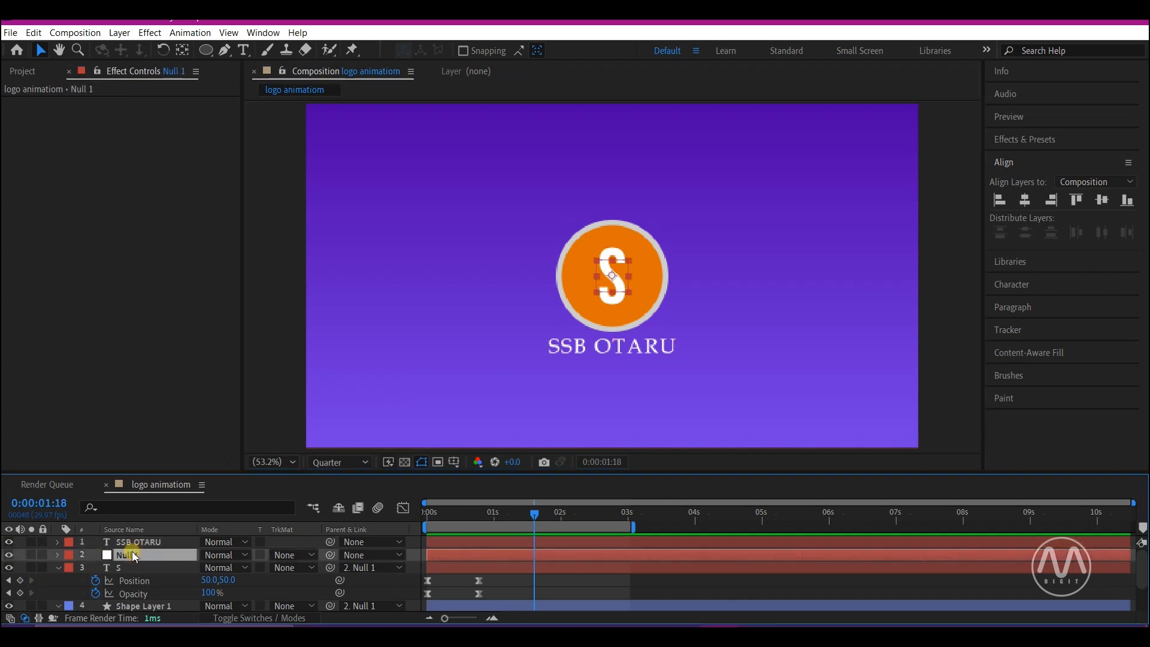
key(p)
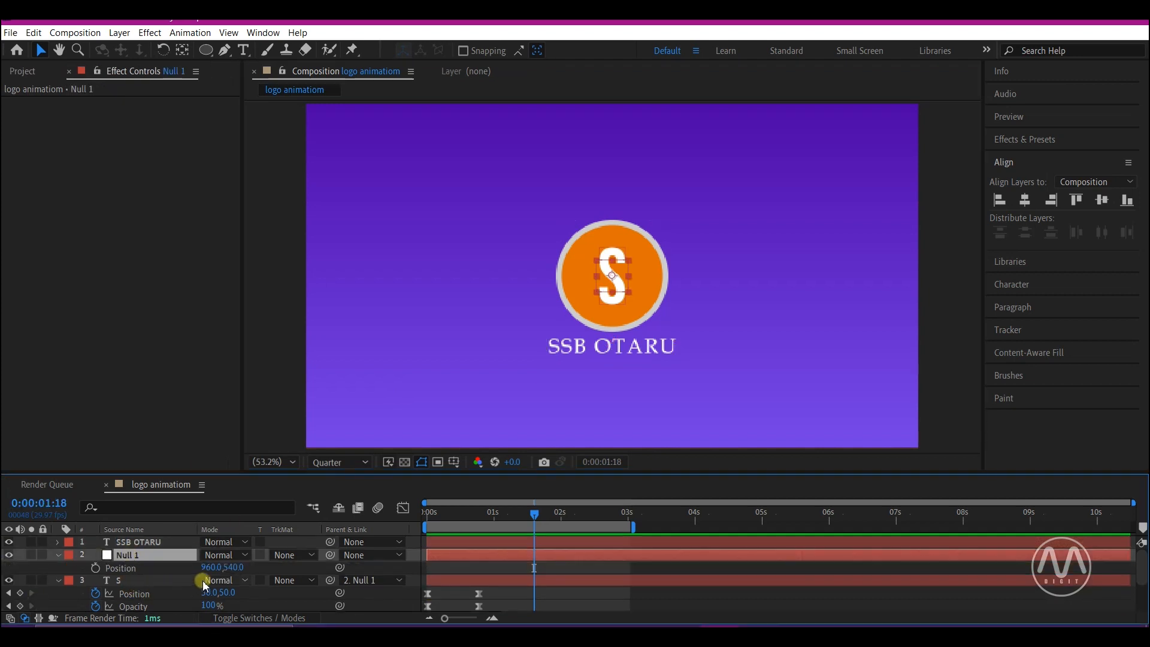
drag(228, 566, 184, 559)
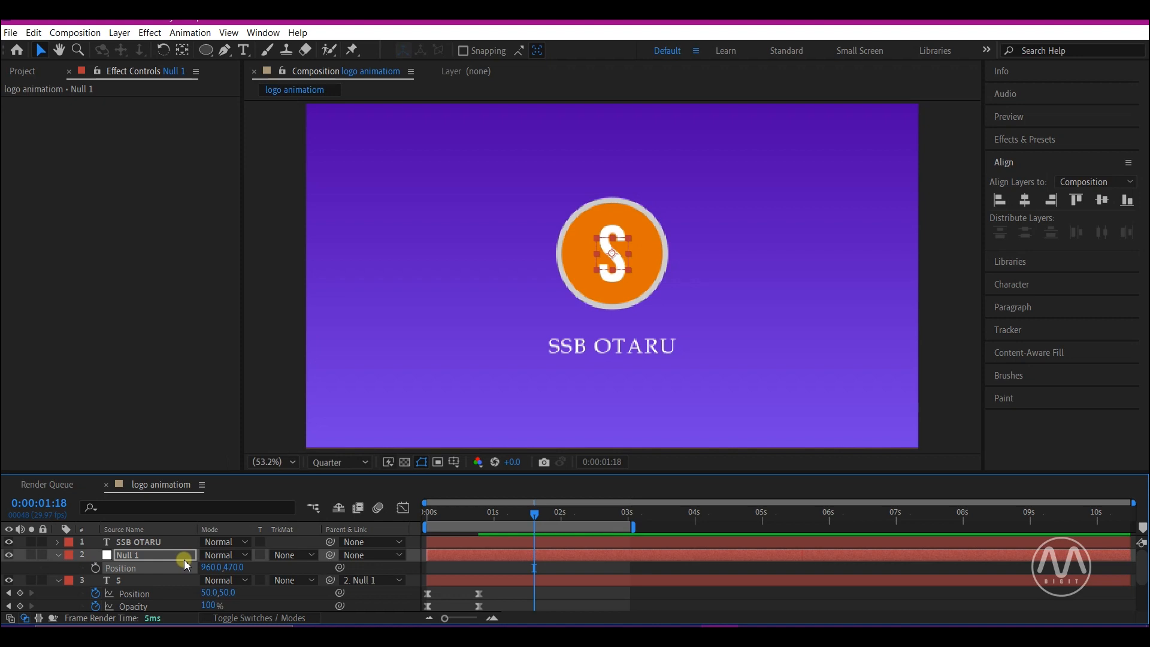
key(ctrl+z)
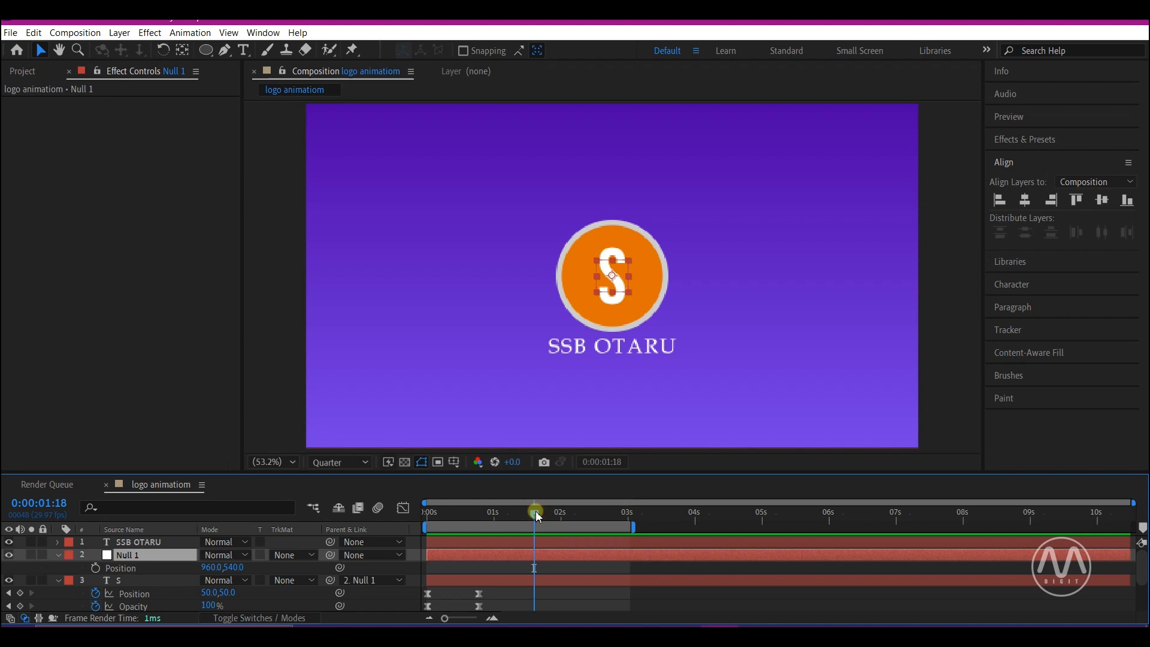
mouse_move(535, 514)
mouse_down()
mouse_move(472, 515)
mouse_move(534, 516)
mouse_up()
click(95, 567)
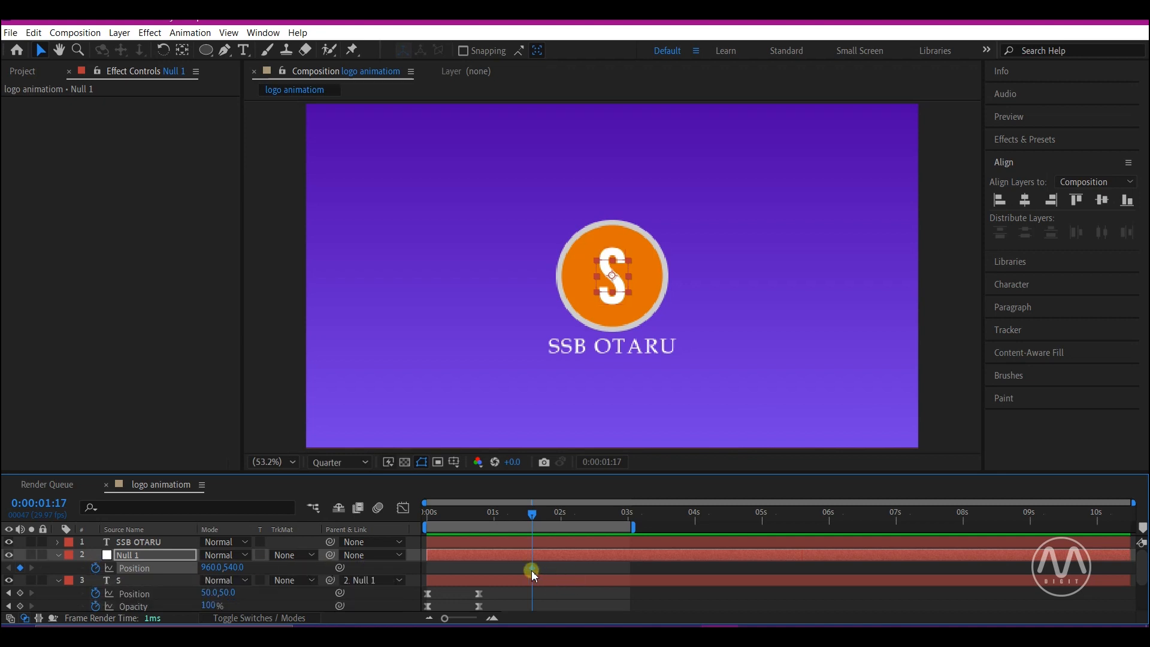
drag(531, 566, 499, 569)
drag(221, 567, 185, 567)
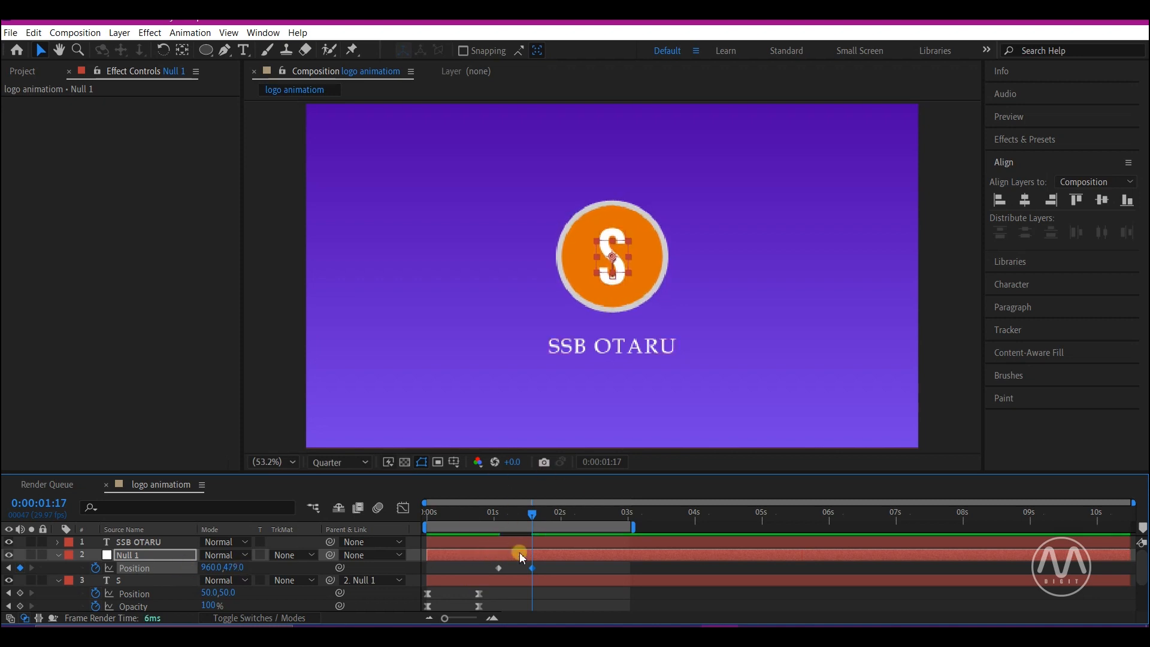
Step: Apply Easy Ease to both position keyframes of Null 1
drag(550, 564, 487, 570)
right_click(499, 566)
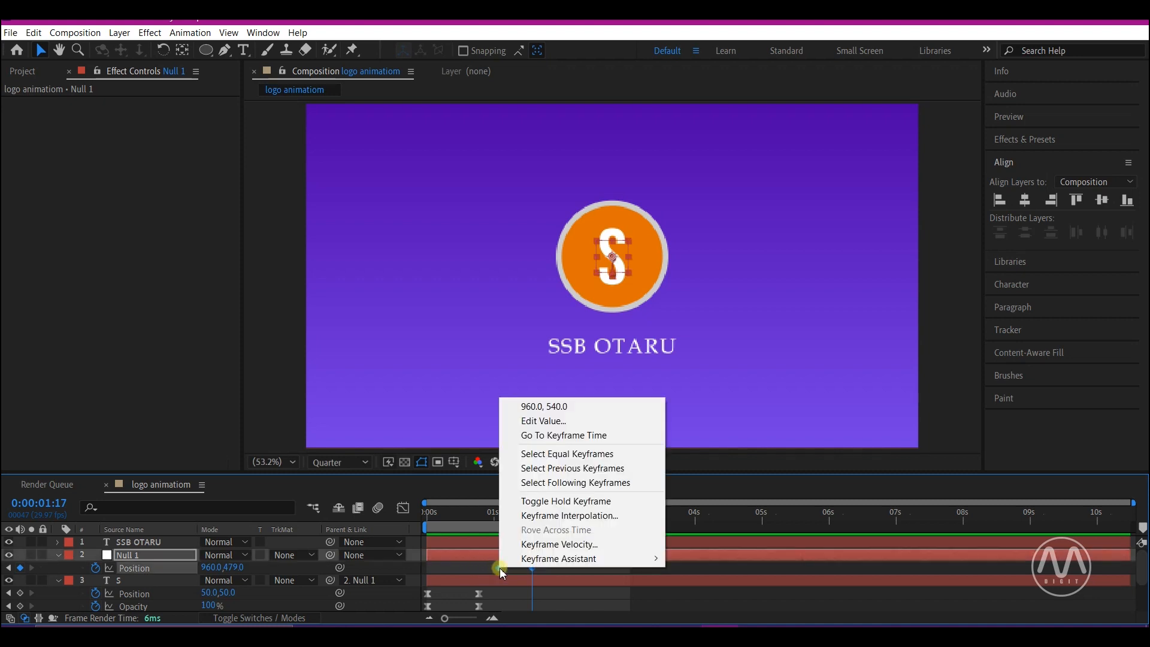
mouse_move(551, 560)
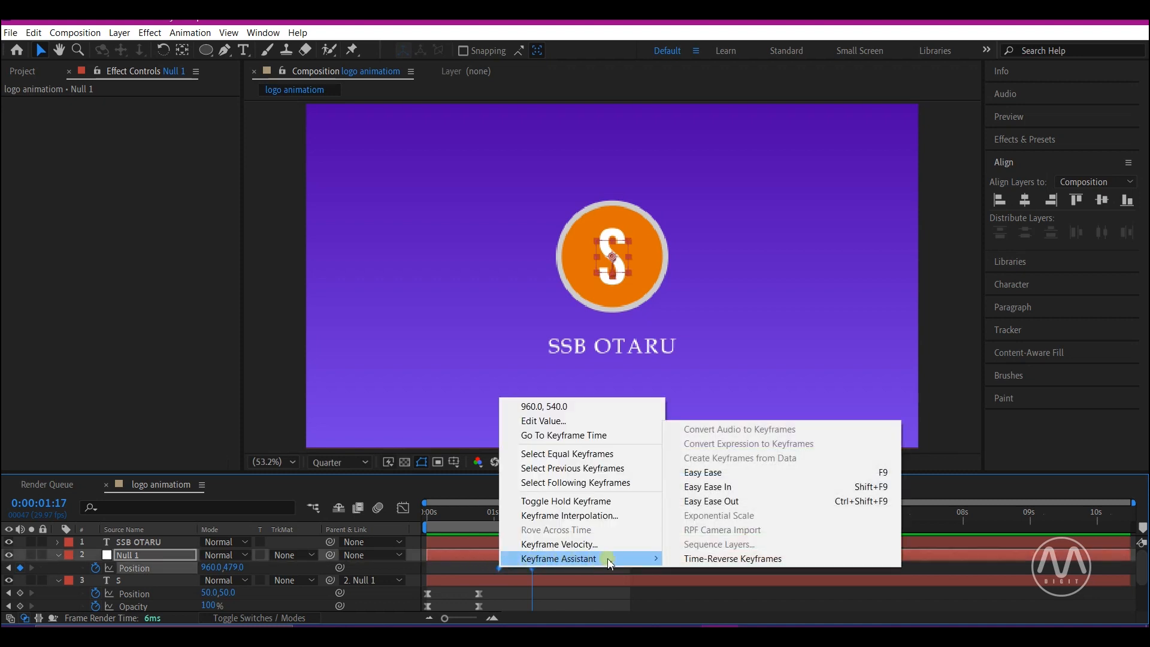
click(698, 473)
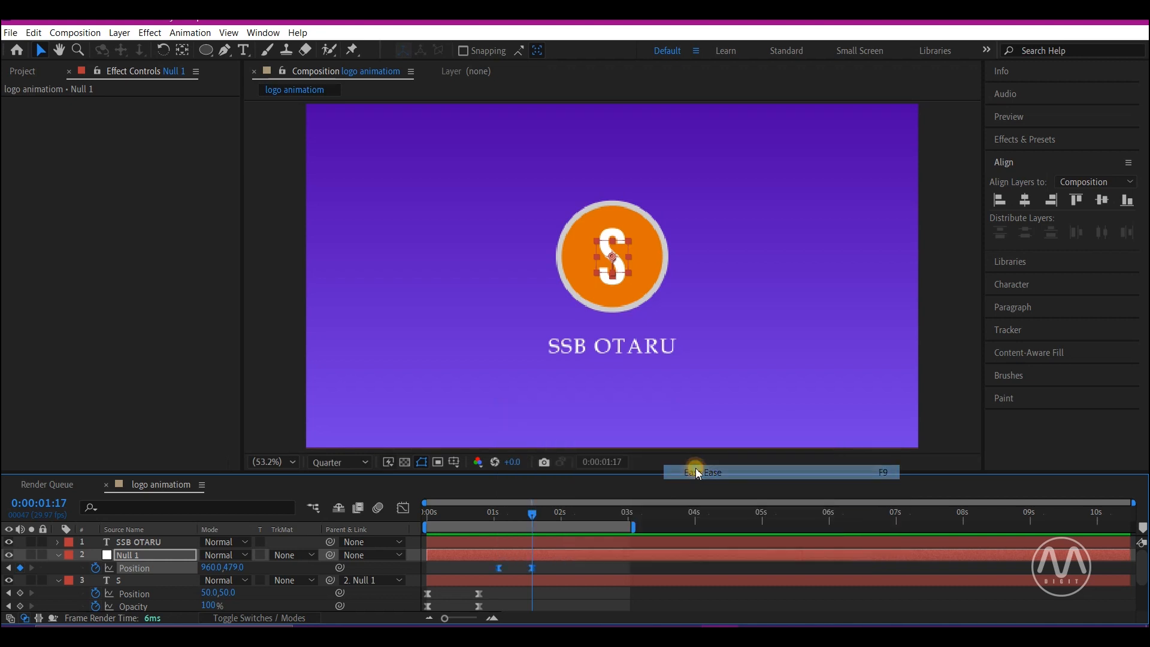
click(129, 557)
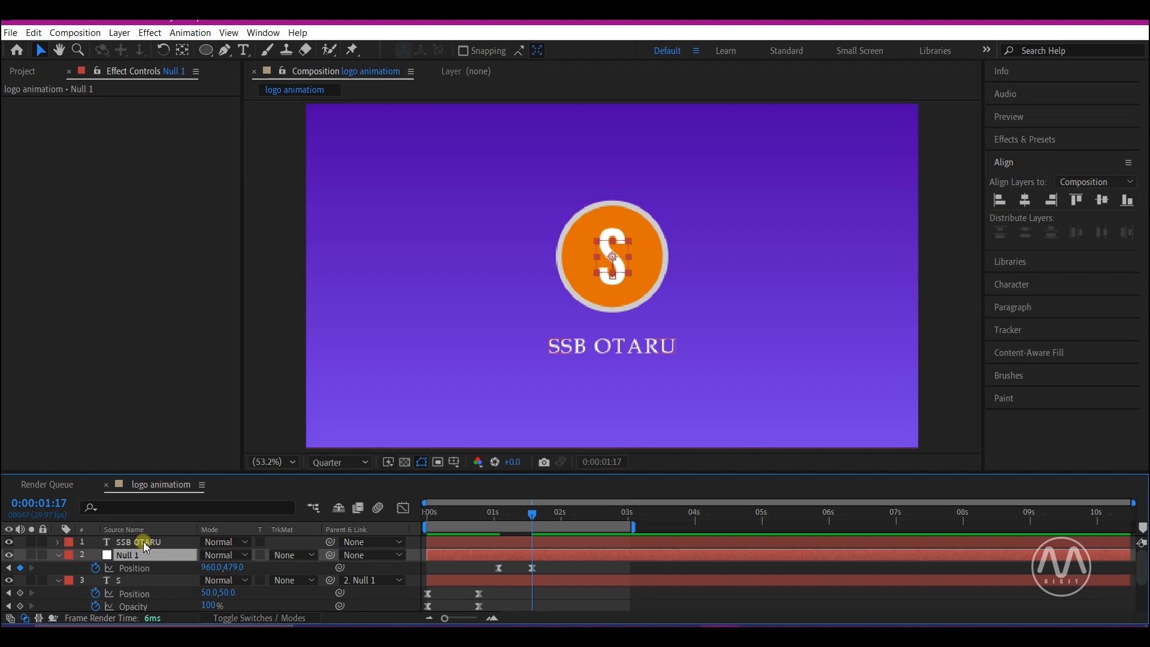
Step: Set the SSB OTARU text's position to 960, 716 and add position and 100% opacity keyframes at 0:00:01:17
click(144, 543)
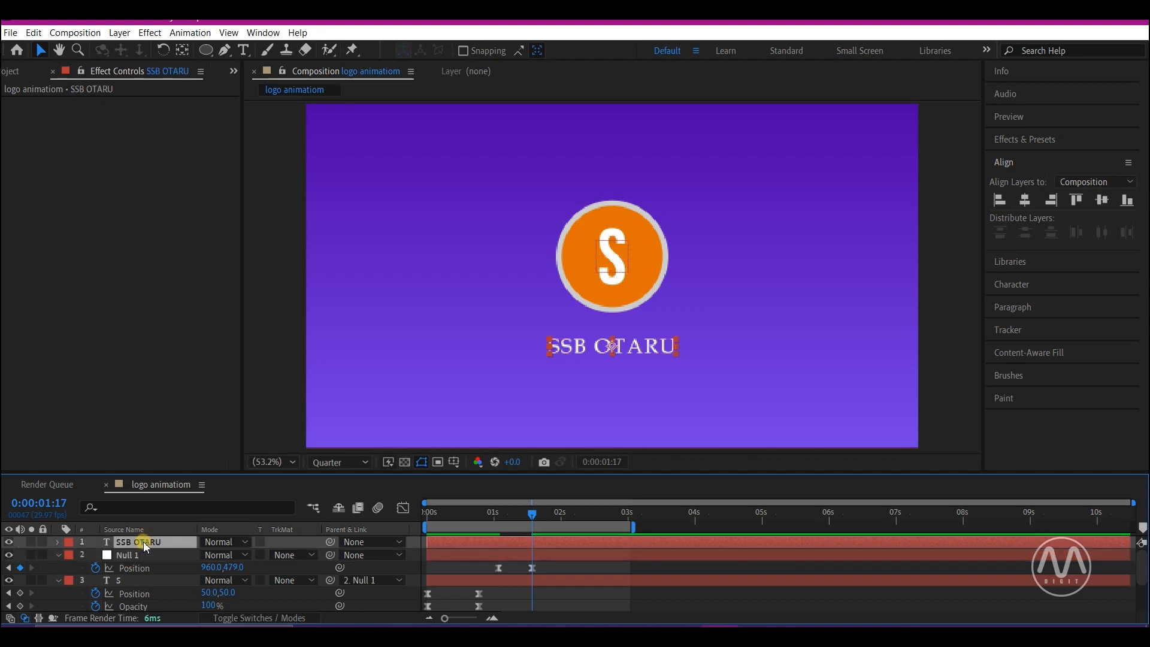
key(p)
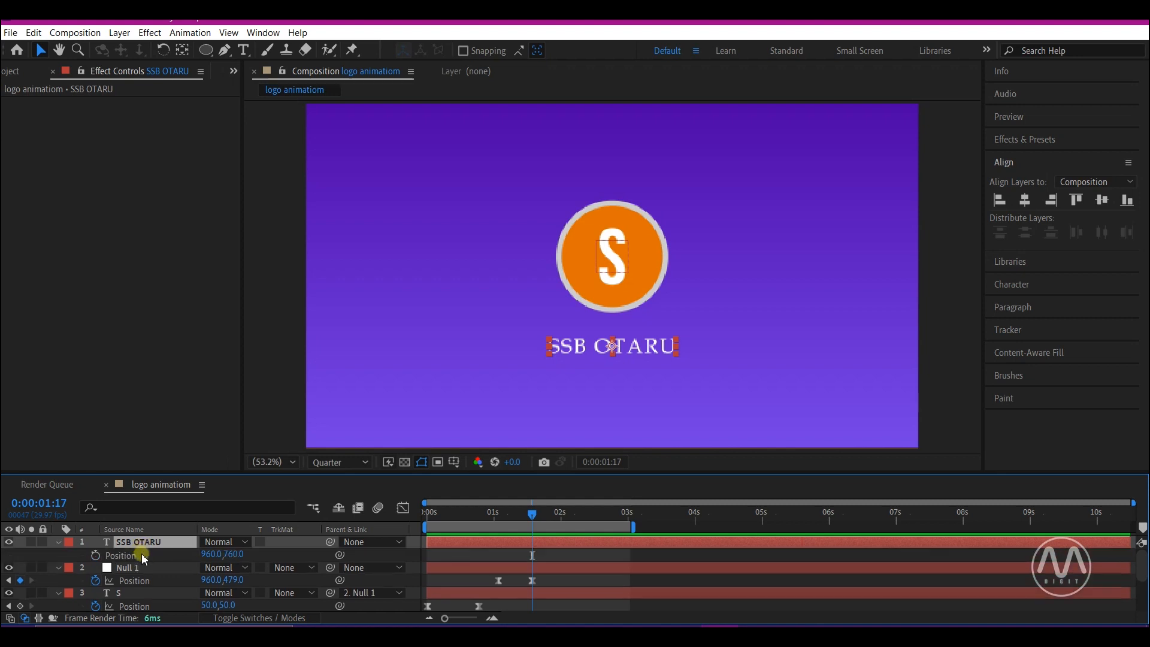
click(232, 555)
drag(233, 559, 205, 550)
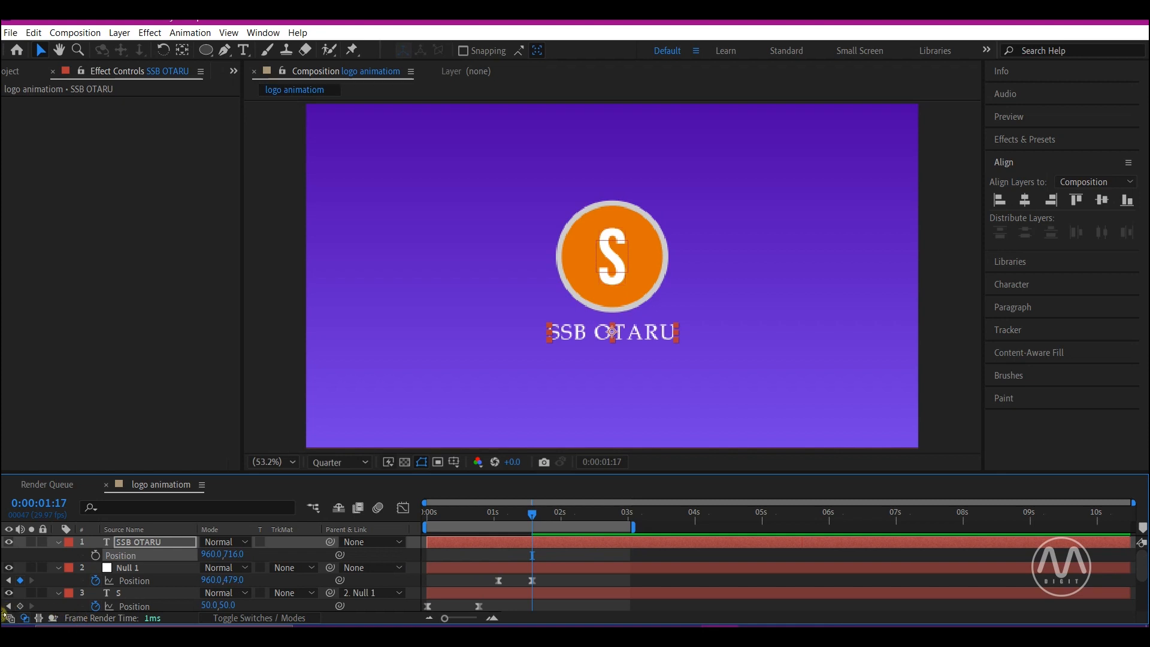
click(96, 555)
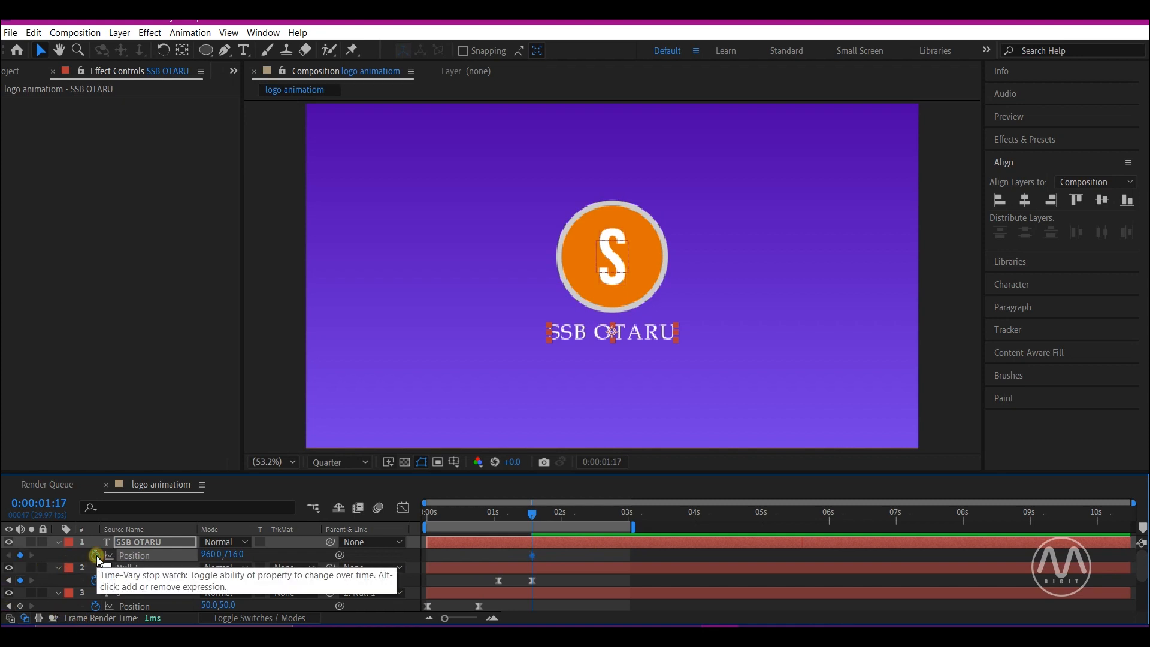
key(alt+shift+t)
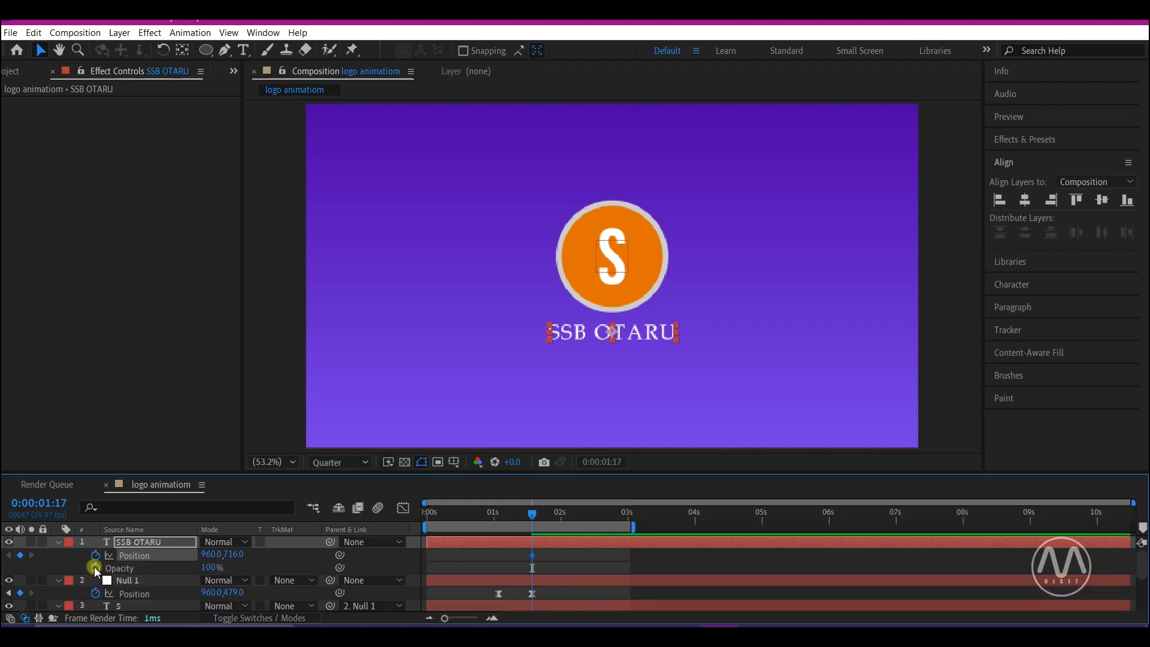
click(95, 567)
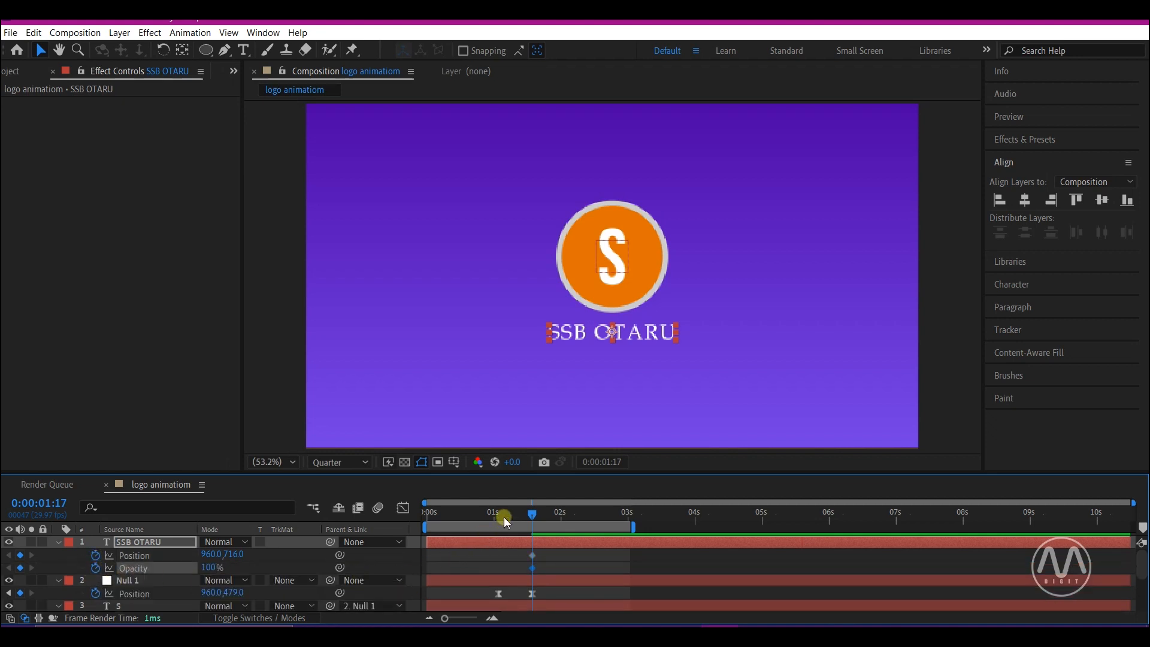
Step: Keyframe the SSB OTARU text at 0:00:01:02 with position 960, 1242 and 0% opacity
drag(504, 516, 498, 515)
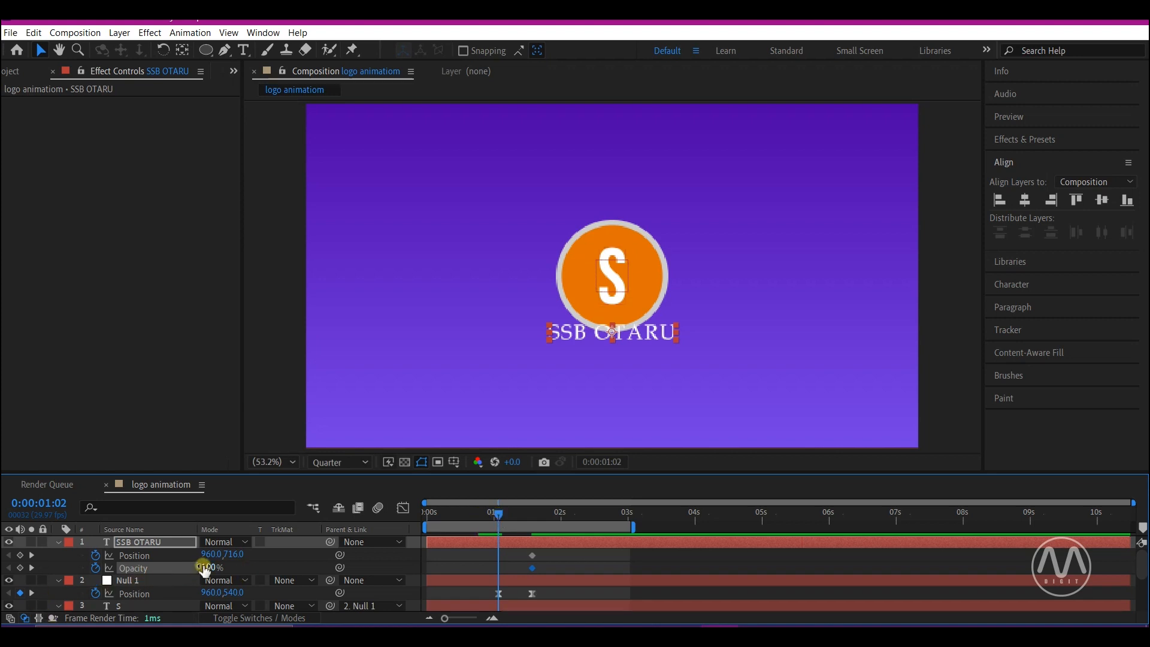
drag(235, 554, 611, 566)
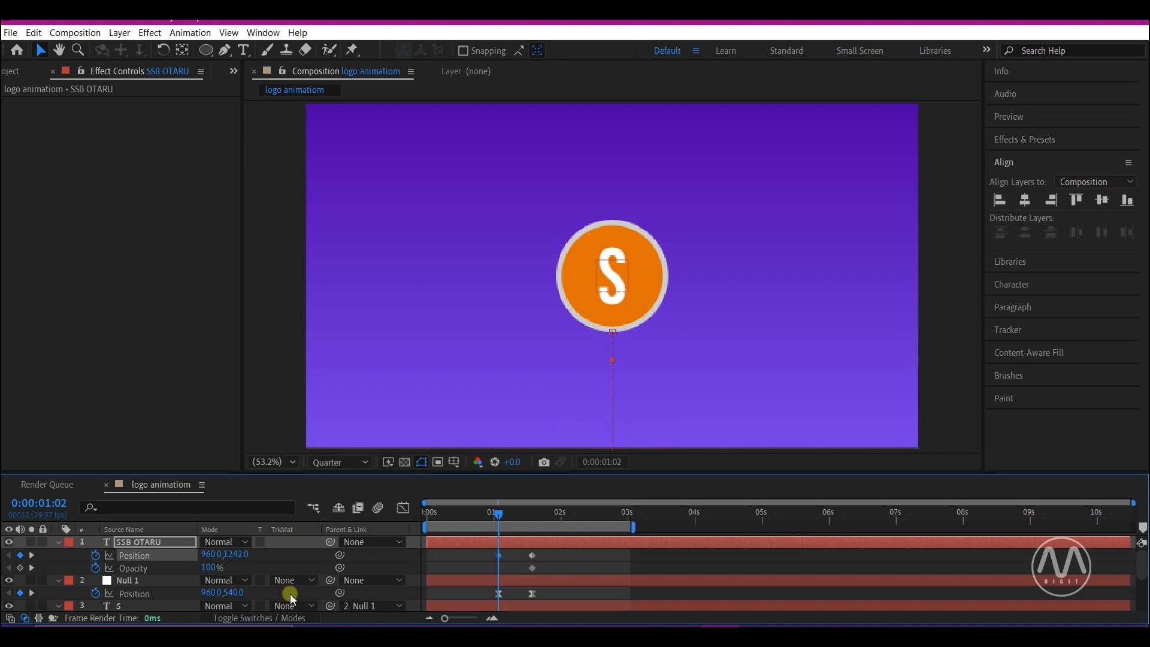
click(210, 566)
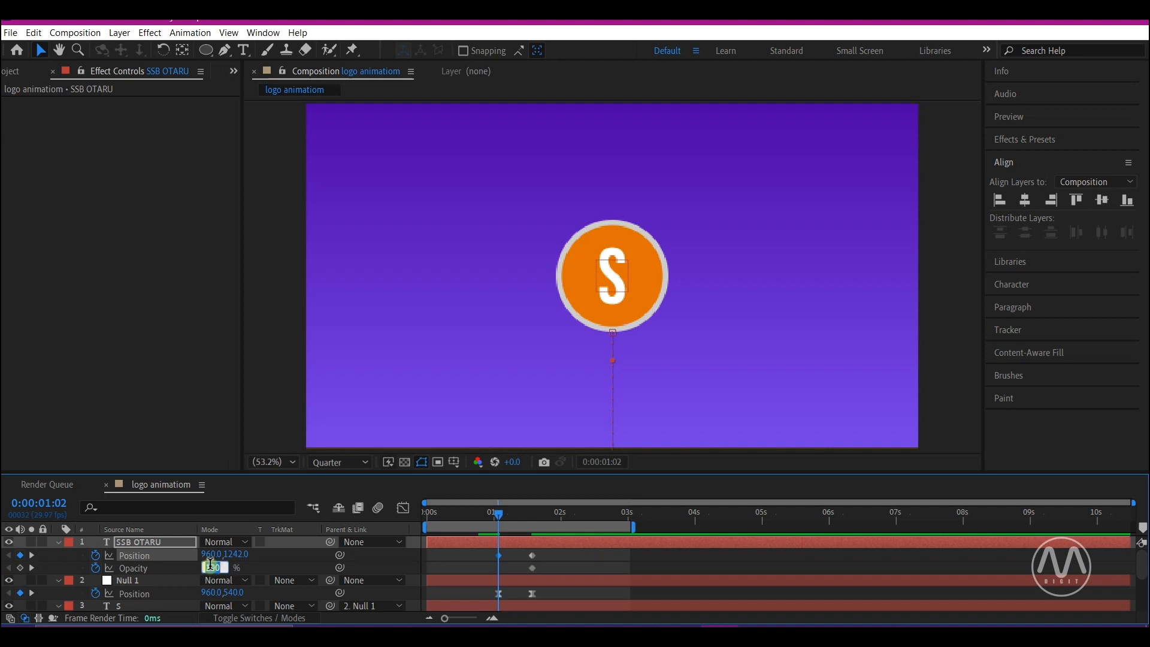
text(0)
click(210, 566)
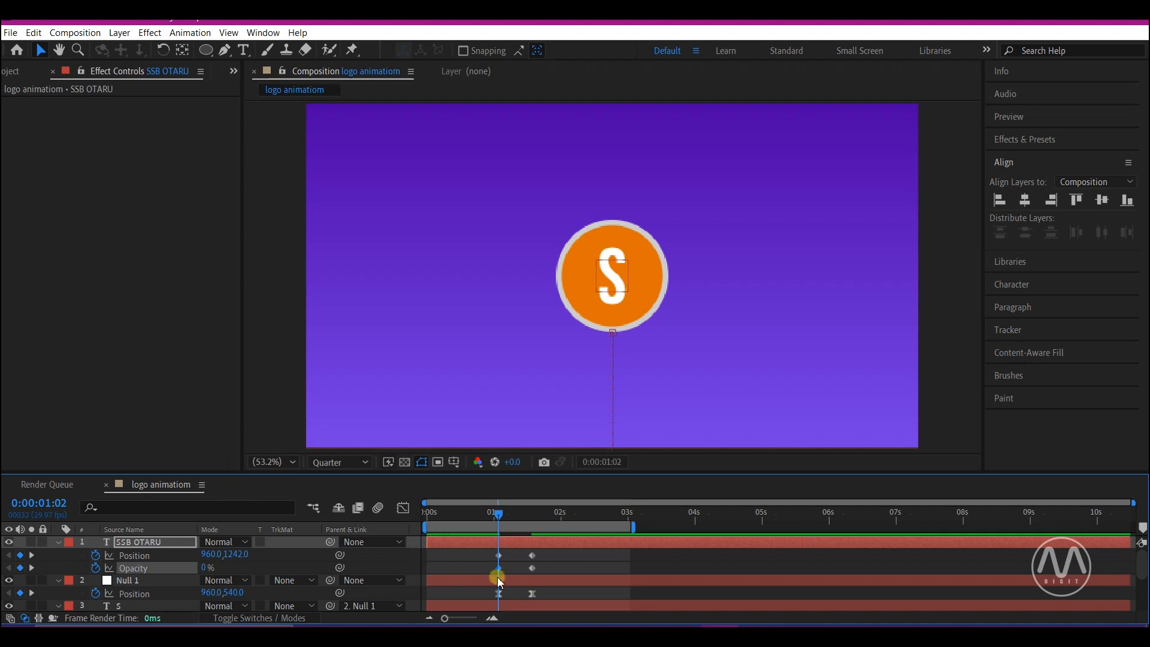
Step: Apply Easy Ease to all of the SSB OTARU text's position and opacity keyframes and preview the animation from near the start
drag(566, 550, 521, 572)
right_click(531, 567)
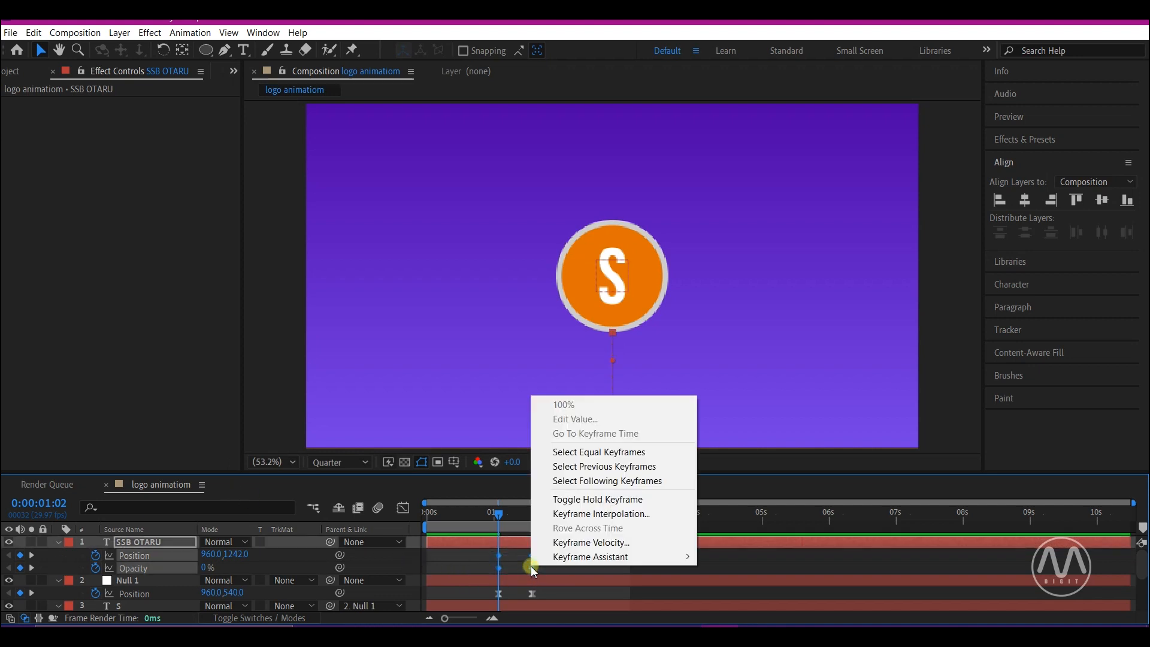
mouse_move(585, 560)
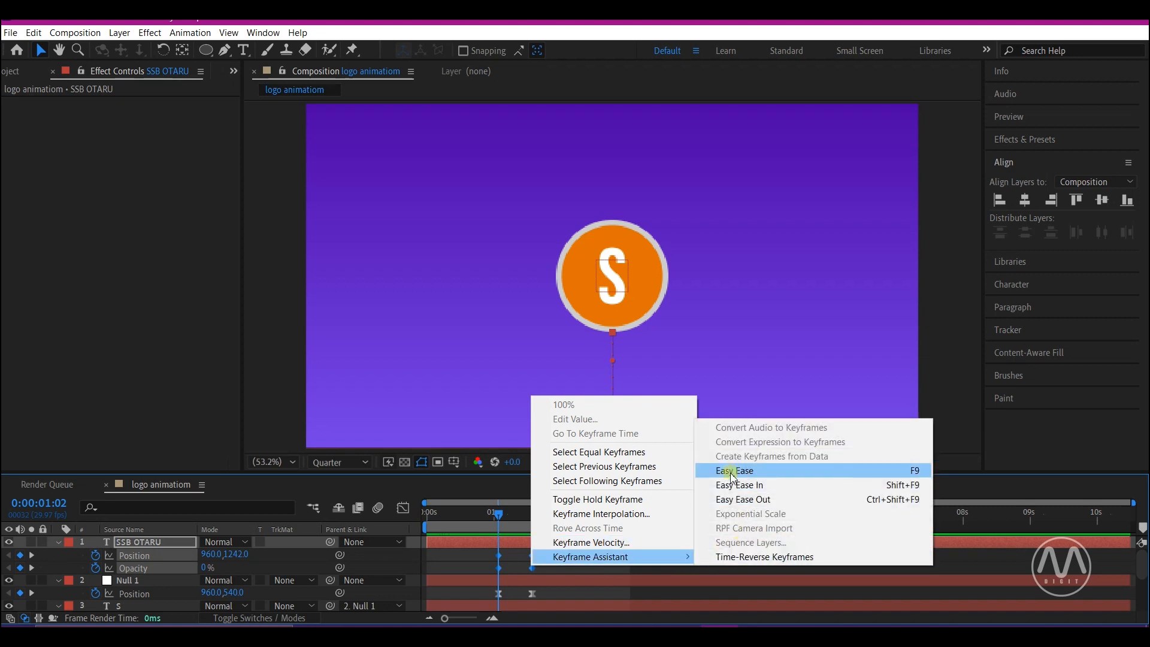
click(732, 472)
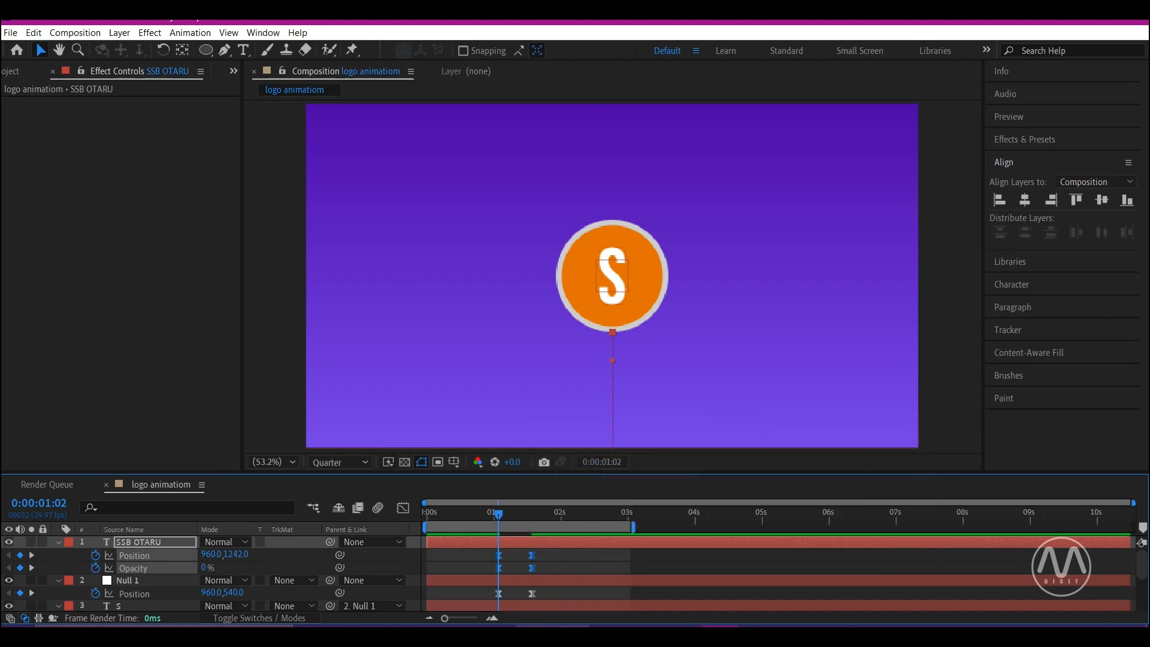
click(434, 512)
key(space)
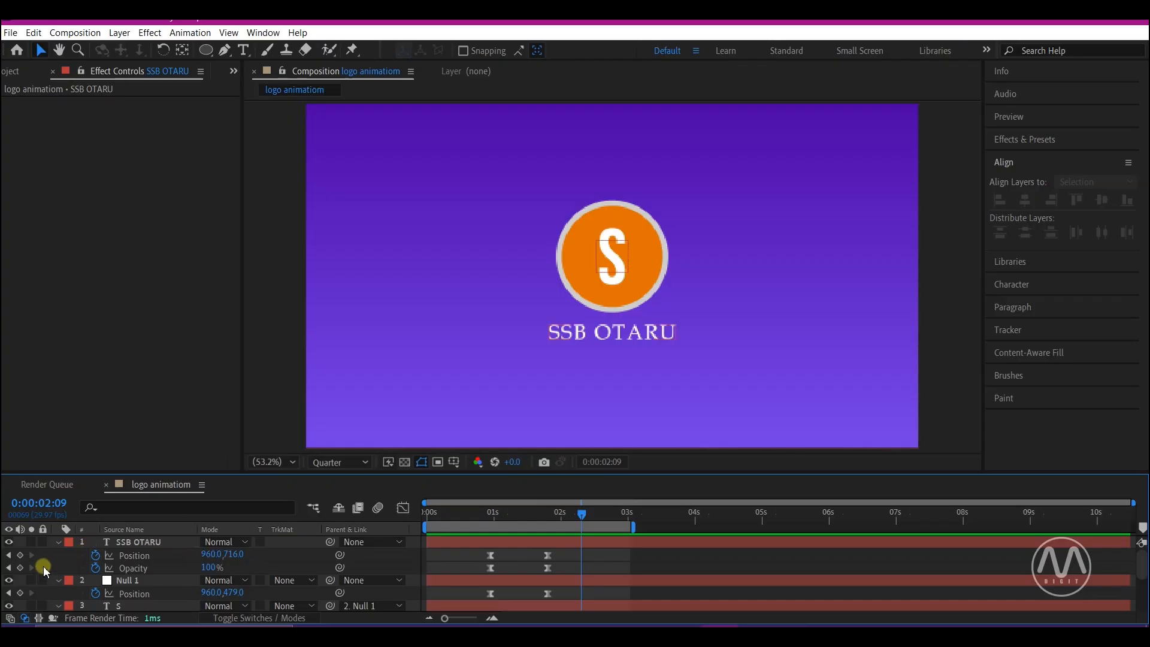
Step: Pre-compose the SSB OTARU, Null 1, S and Shape Layer 1 layers into a new composition named logo
click(138, 542)
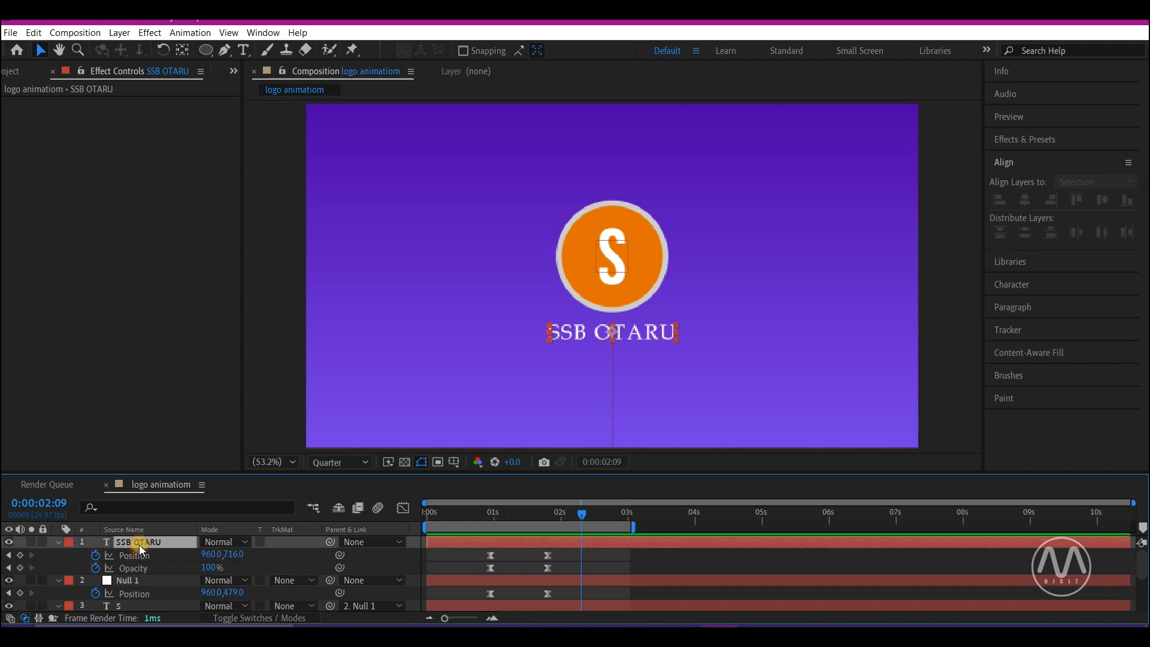
scroll(137, 568, down, 3)
ctrl+click(137, 566)
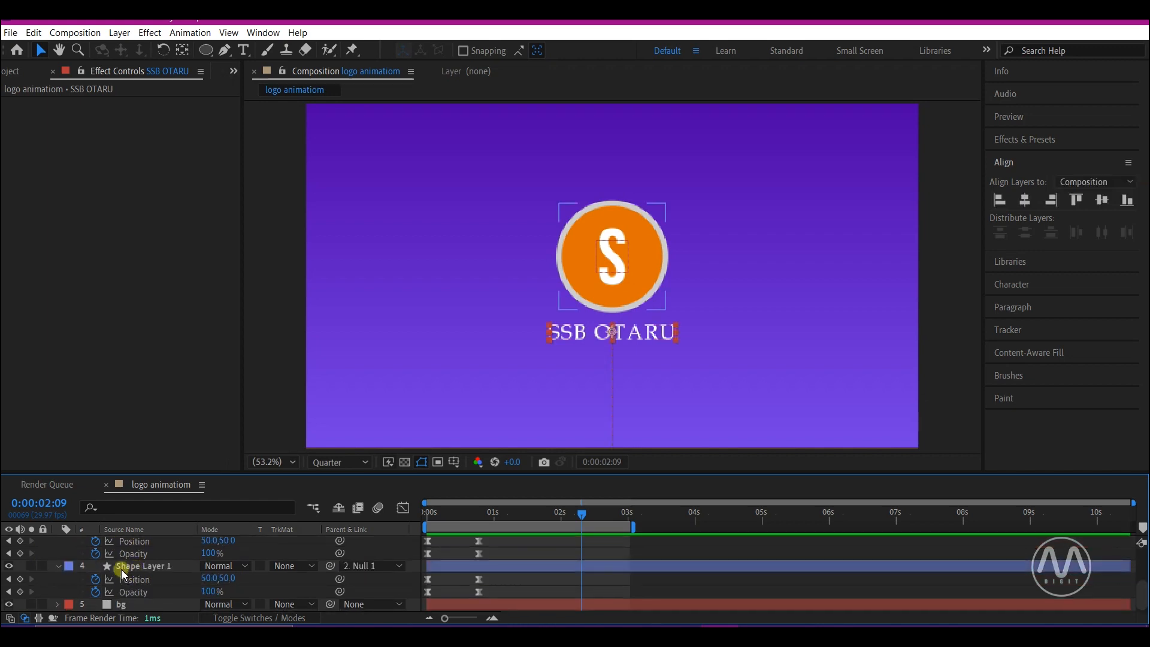
ctrl+click(133, 568)
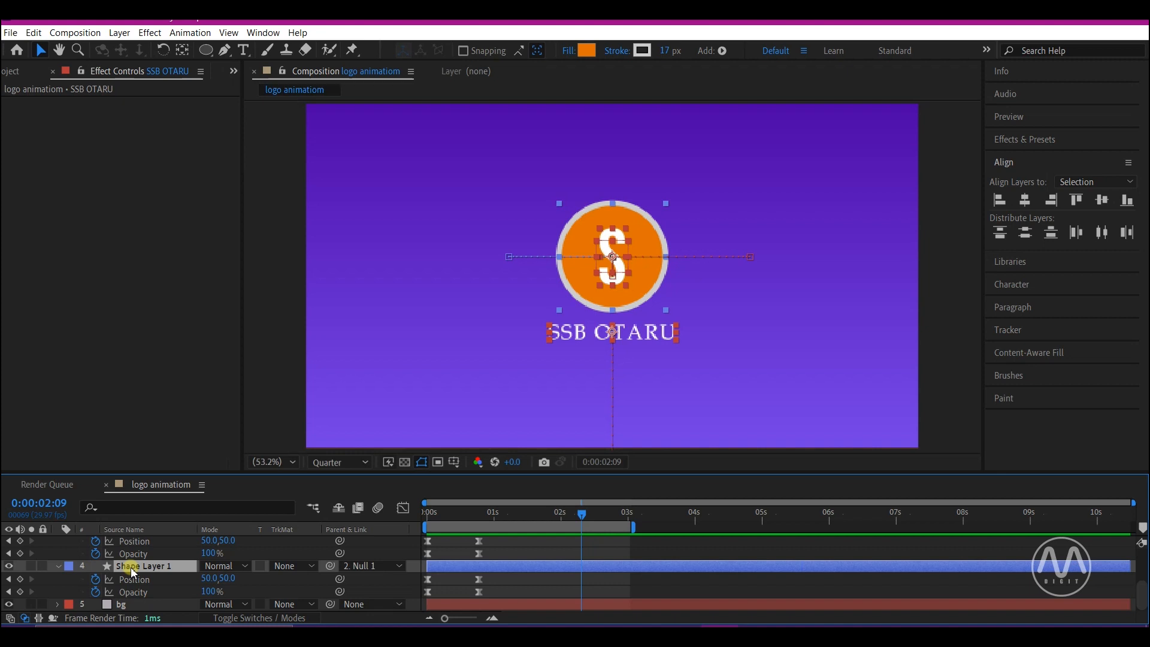
key(u)
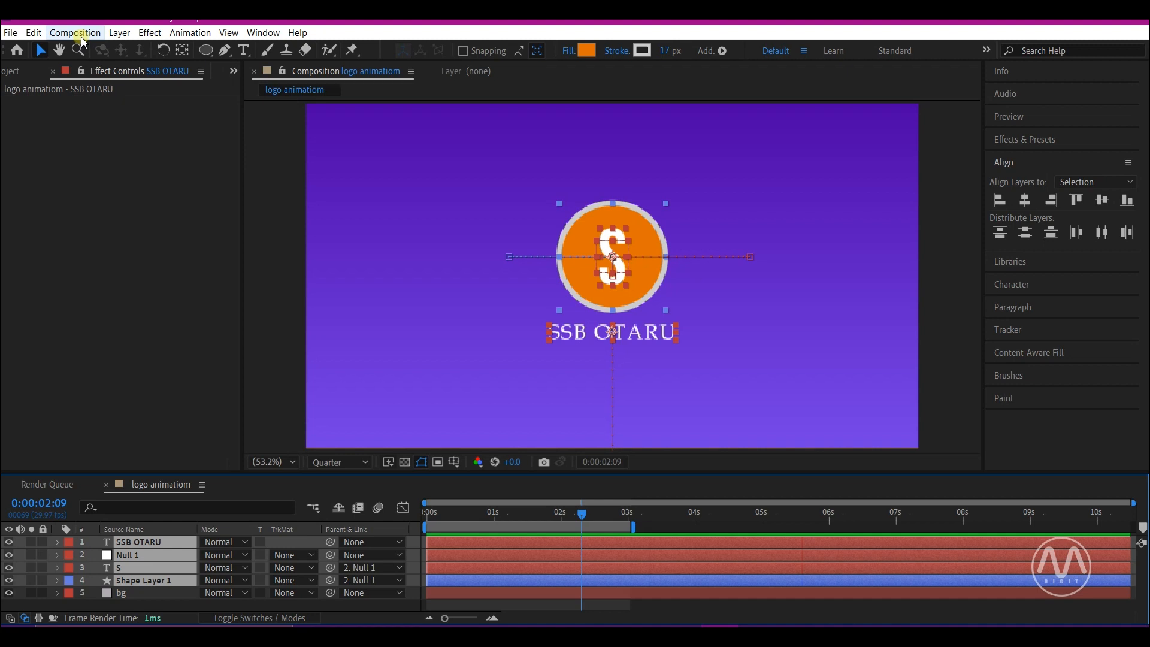
right_click(477, 166)
mouse_move(518, 376)
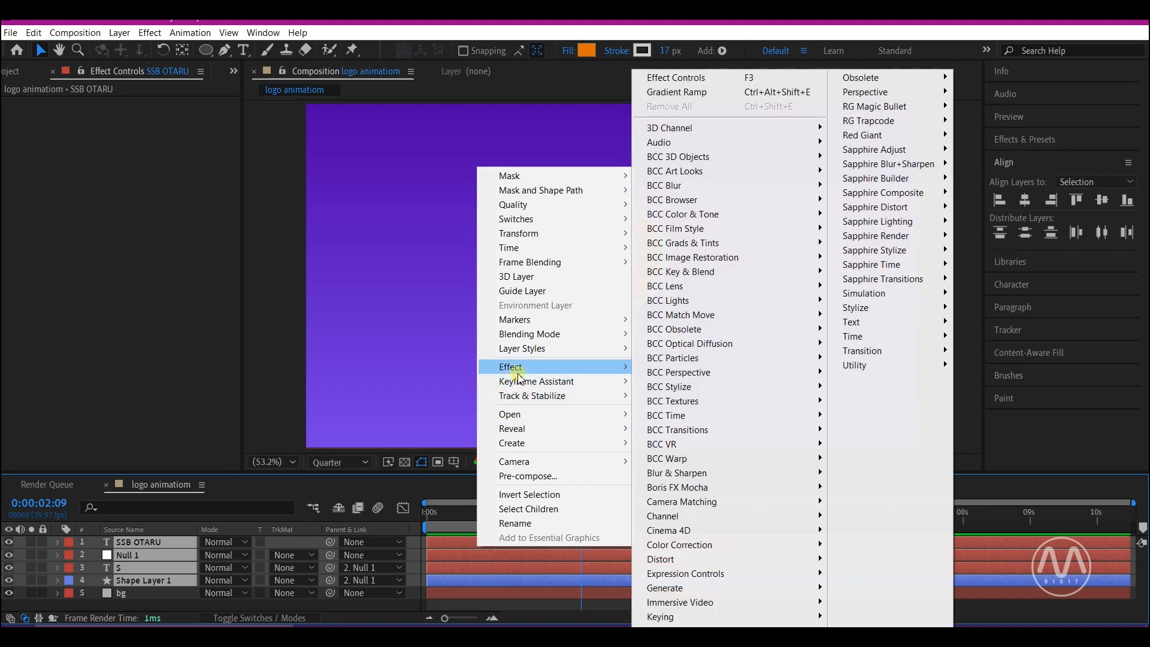
click(523, 477)
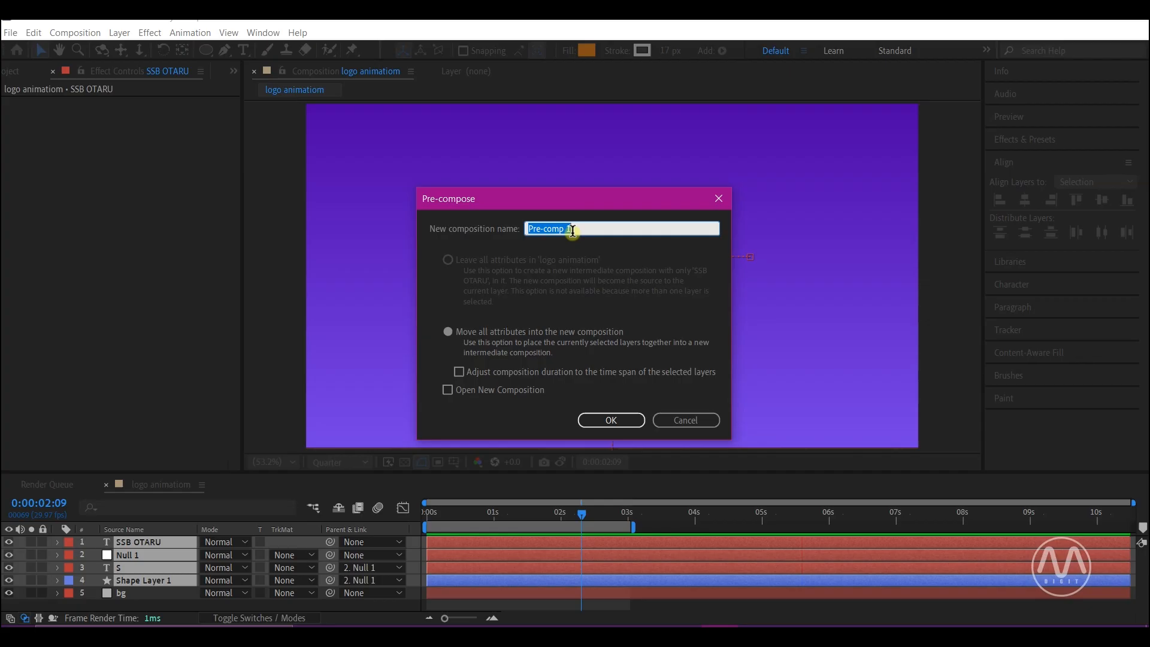
text(logo)
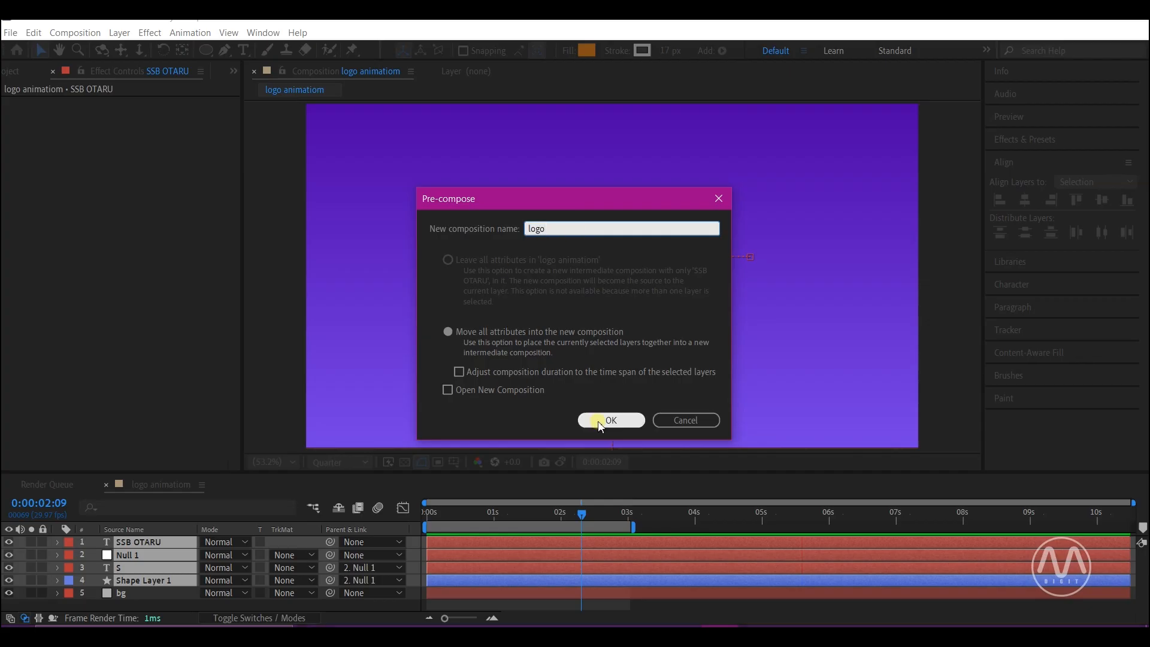
click(635, 527)
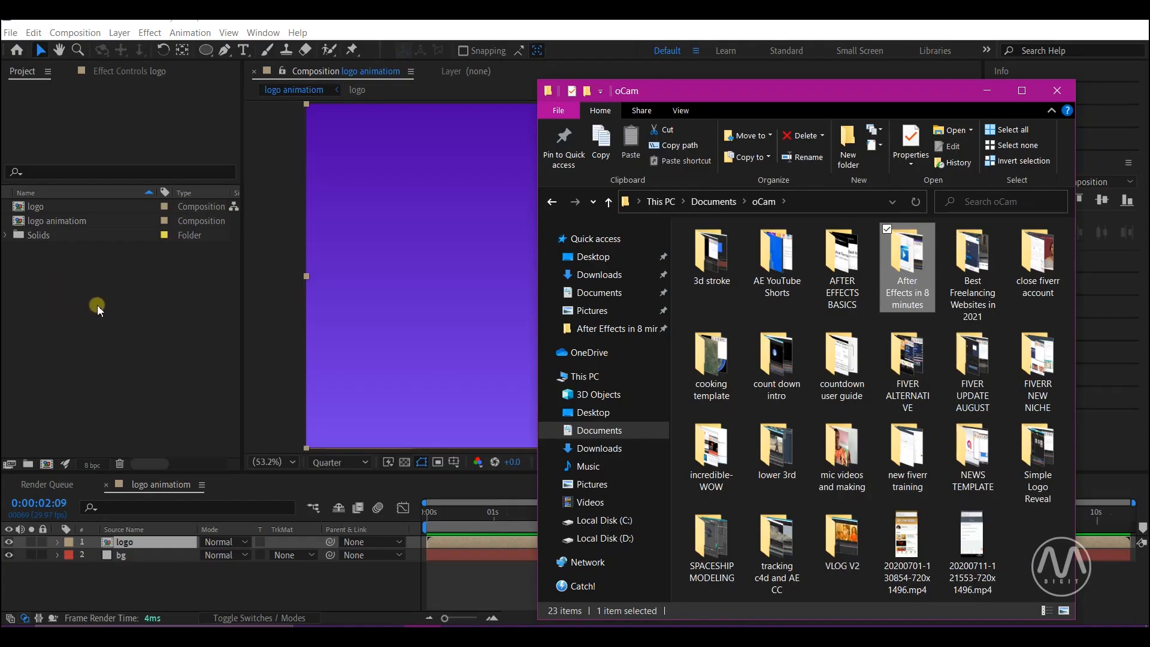
Step: Import video.mp4 as footage from the Youtube lesson magerials folder on the Desktop
click(79, 293)
double_click(79, 292)
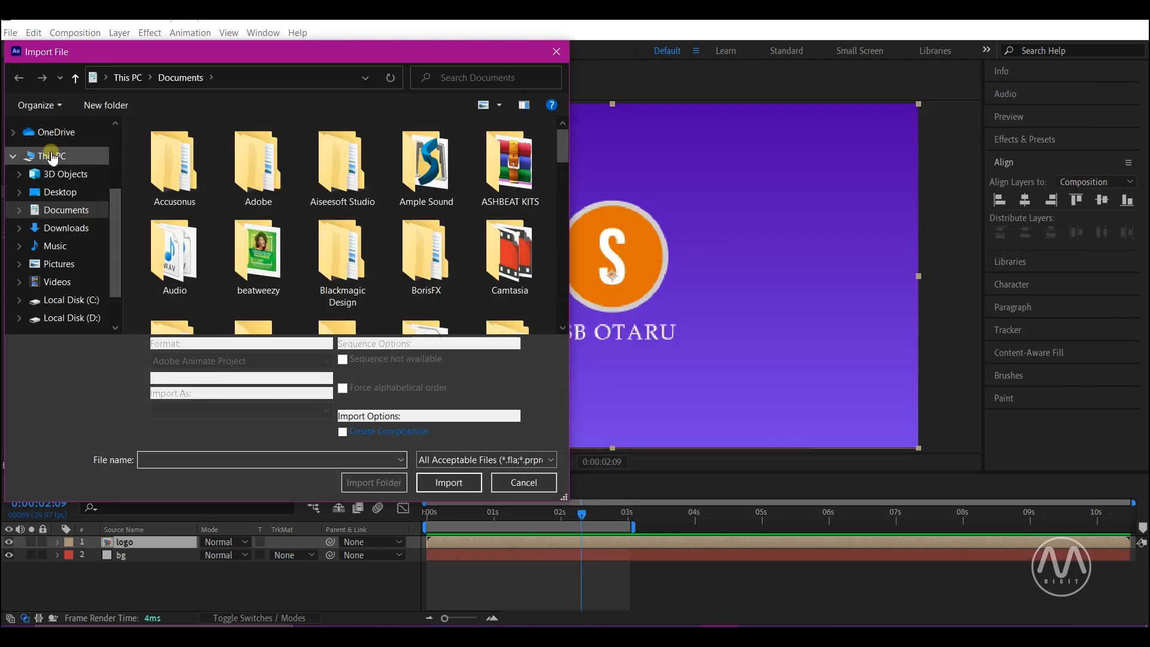
click(56, 194)
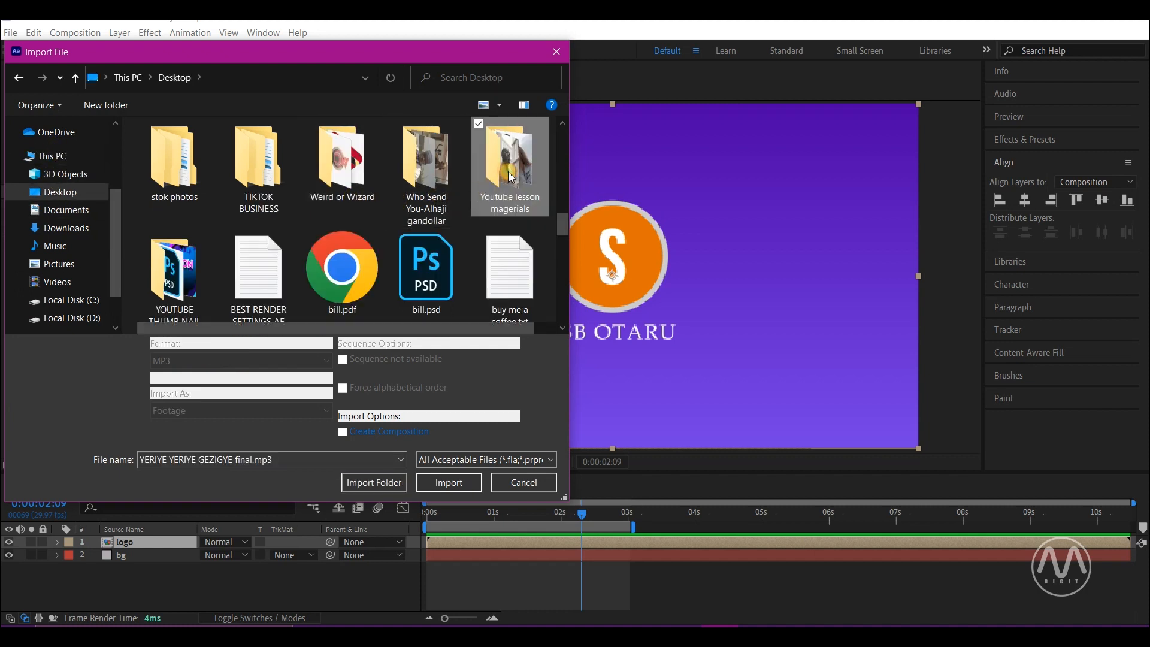
double_click(511, 177)
click(513, 177)
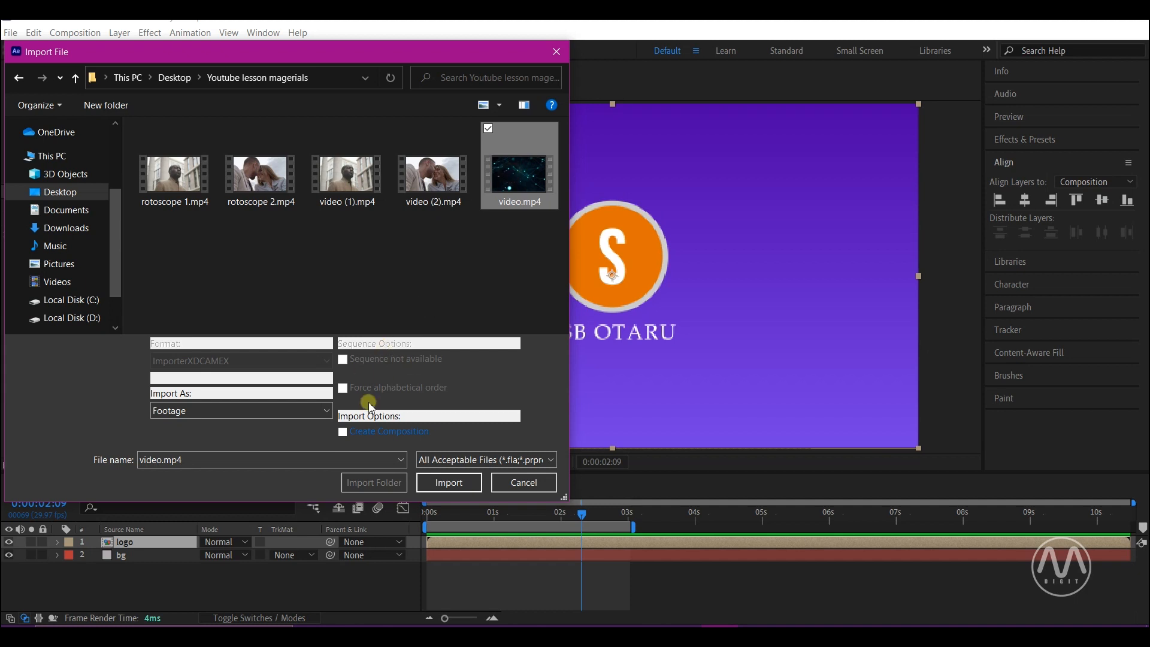
click(457, 480)
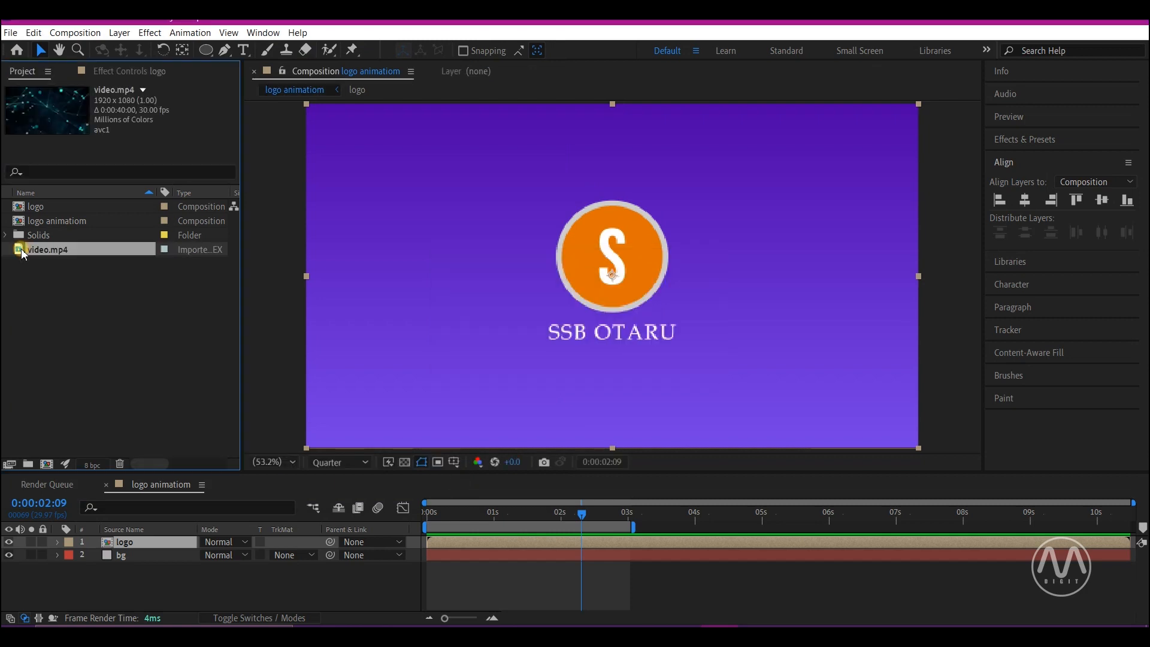
Step: Create a new composition from video.mp4 and place the logo composition above the footage
drag(21, 253, 50, 465)
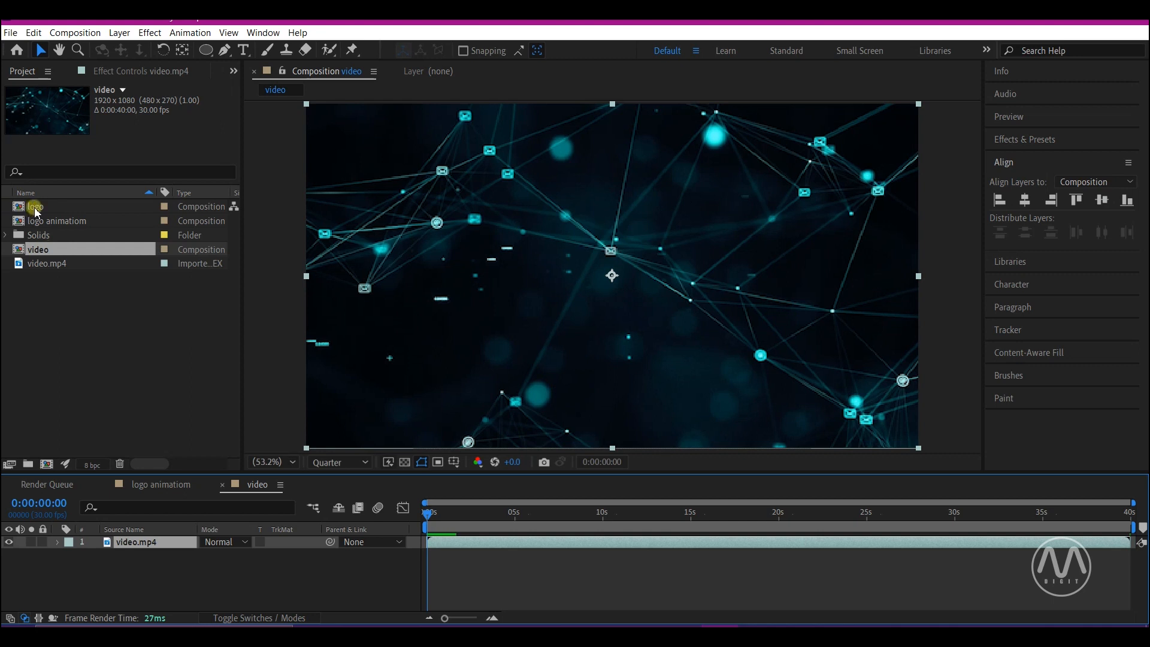
drag(35, 211, 93, 542)
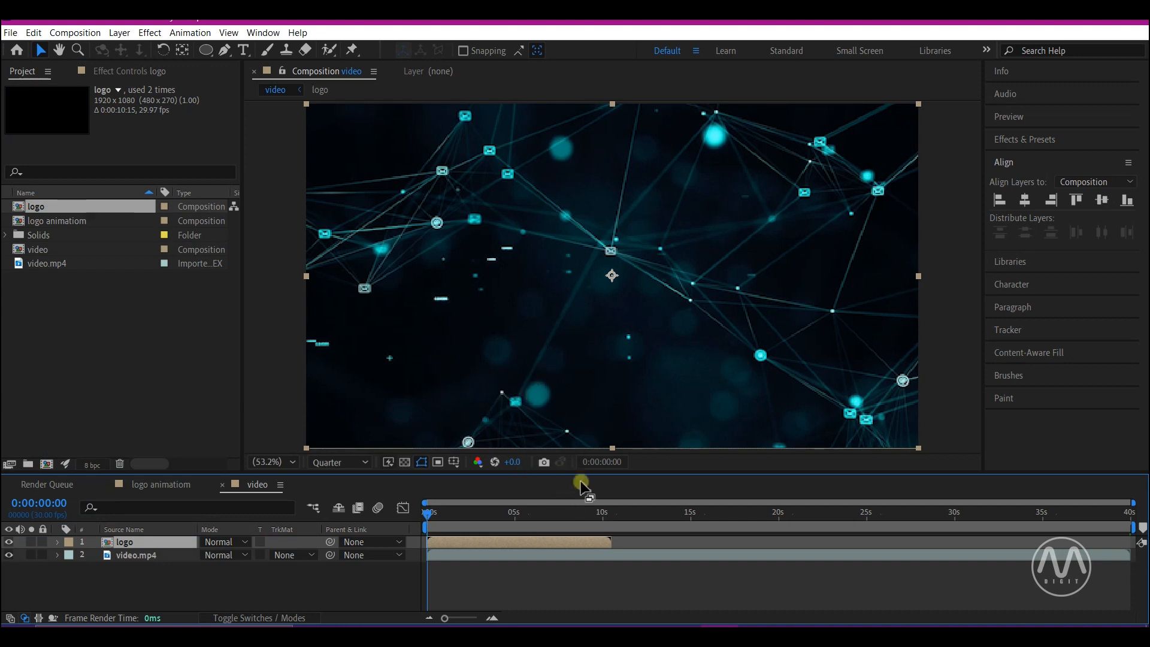
Step: End the video composition's work area at 0:00:07:29 and preview it from the start
click(567, 512)
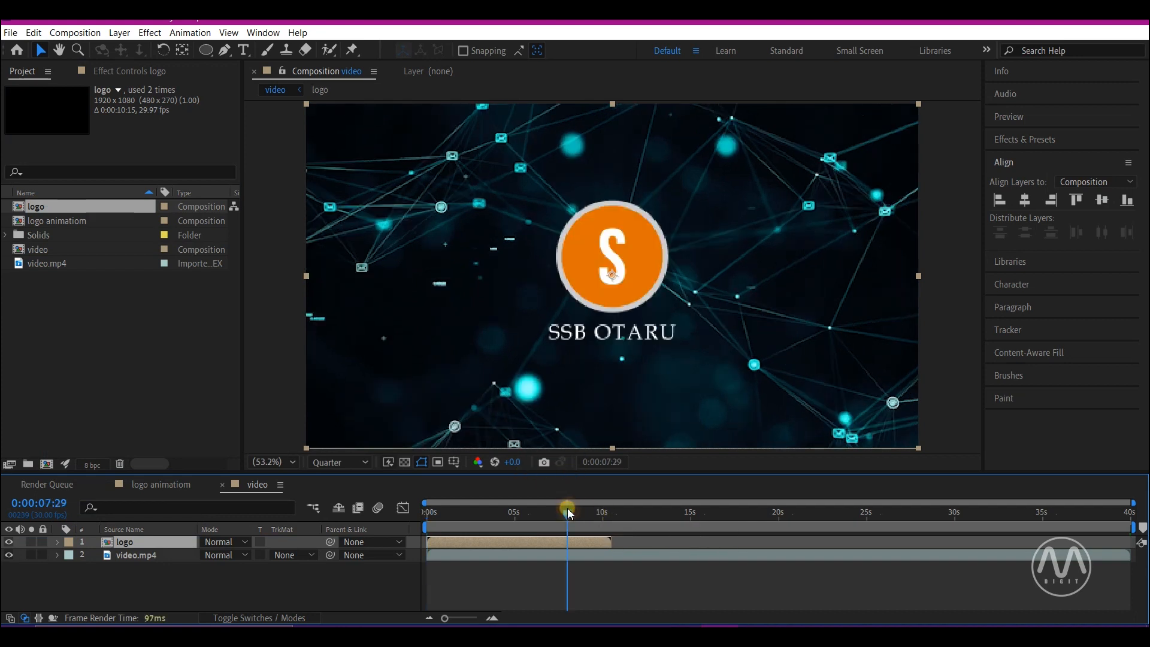
key(n)
drag(567, 510, 417, 521)
key(space)
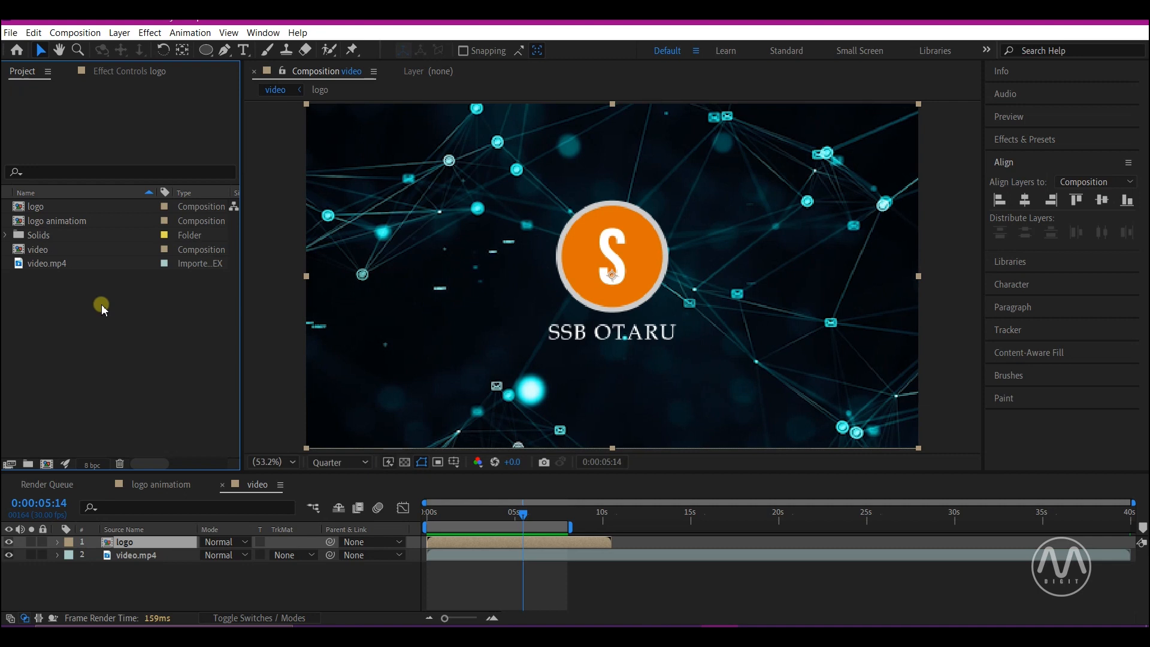
Step: Import COMING SOON.mp3 from the intro sounds folder as the bottom layer of the video composition and preview it from the start
double_click(88, 296)
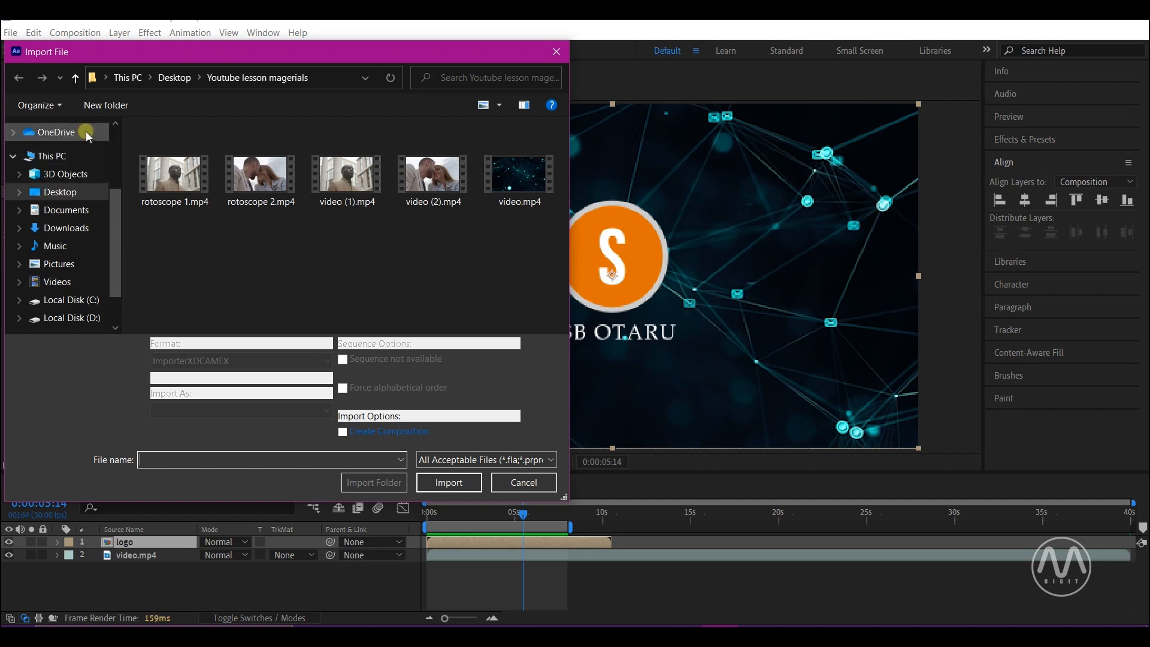
scroll(60, 179, up, 2)
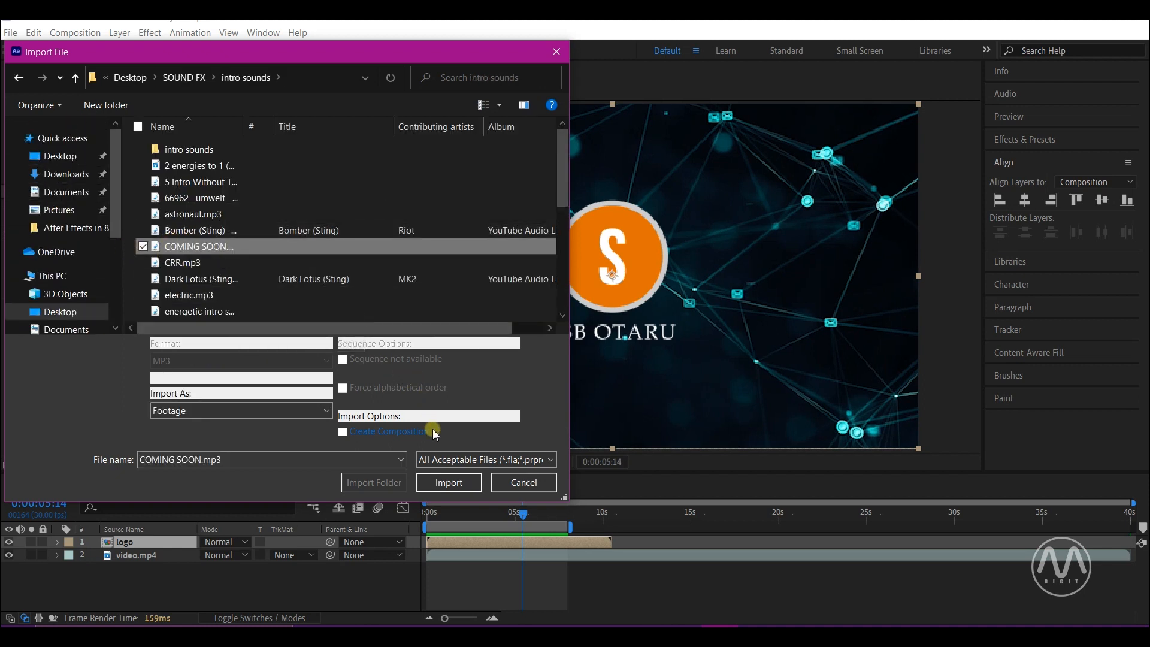
click(449, 482)
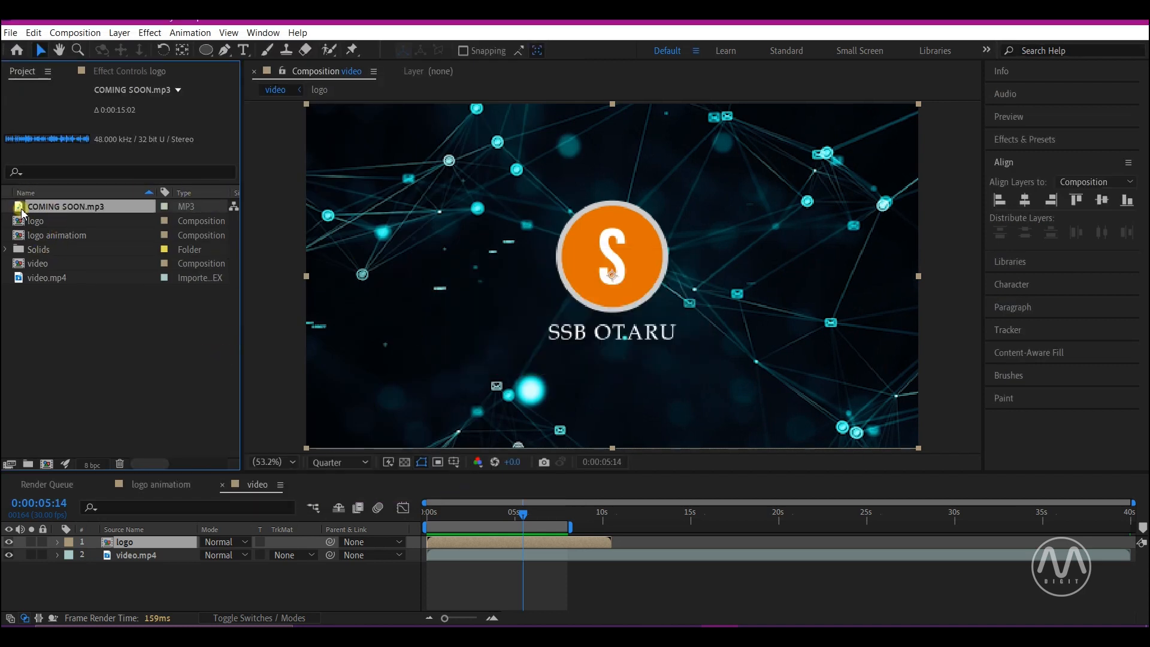
drag(19, 211, 105, 591)
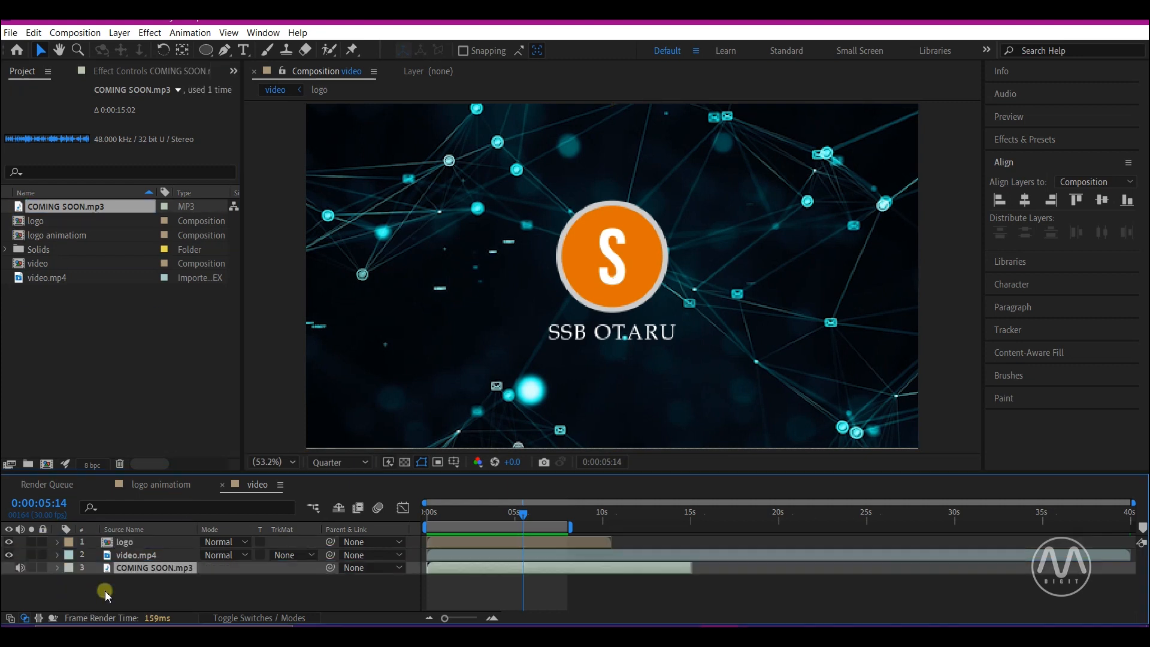
drag(436, 515, 414, 527)
key(space)
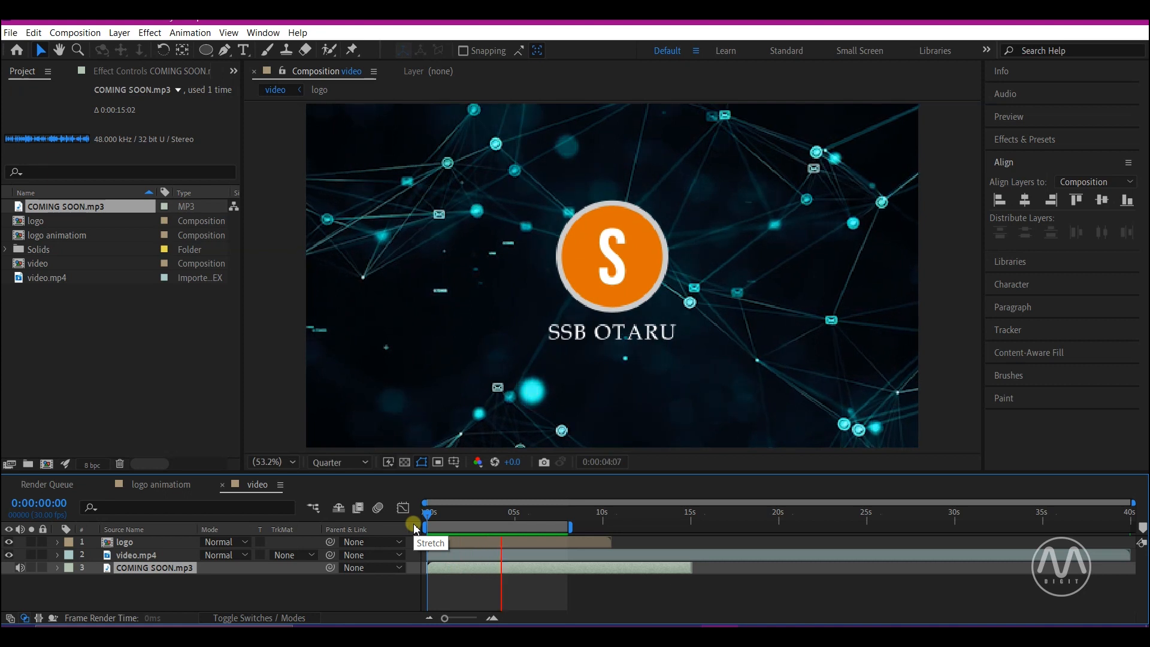
key(space)
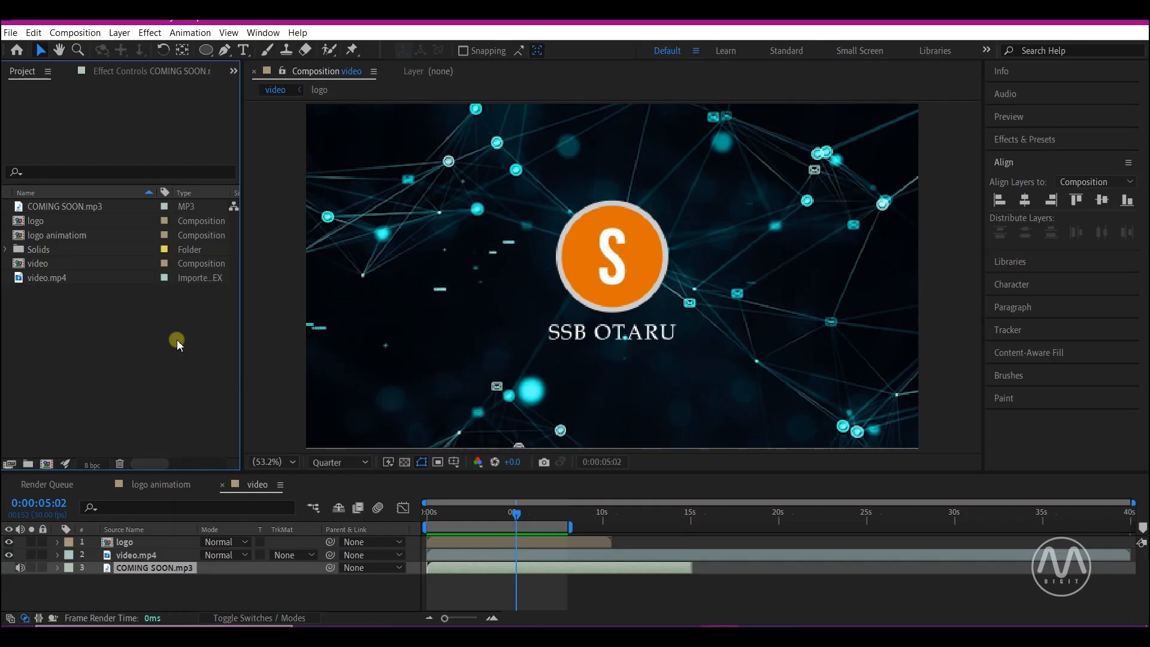
Step: Add the video composition to the render queue and set its render quality to Best
click(88, 33)
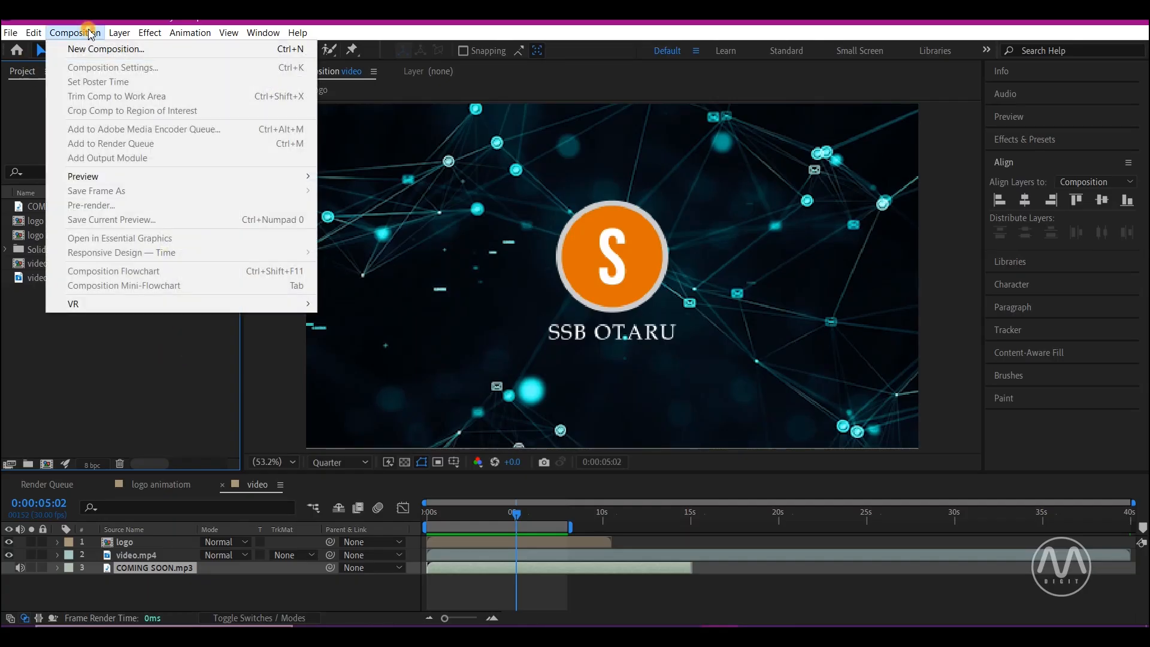
click(108, 145)
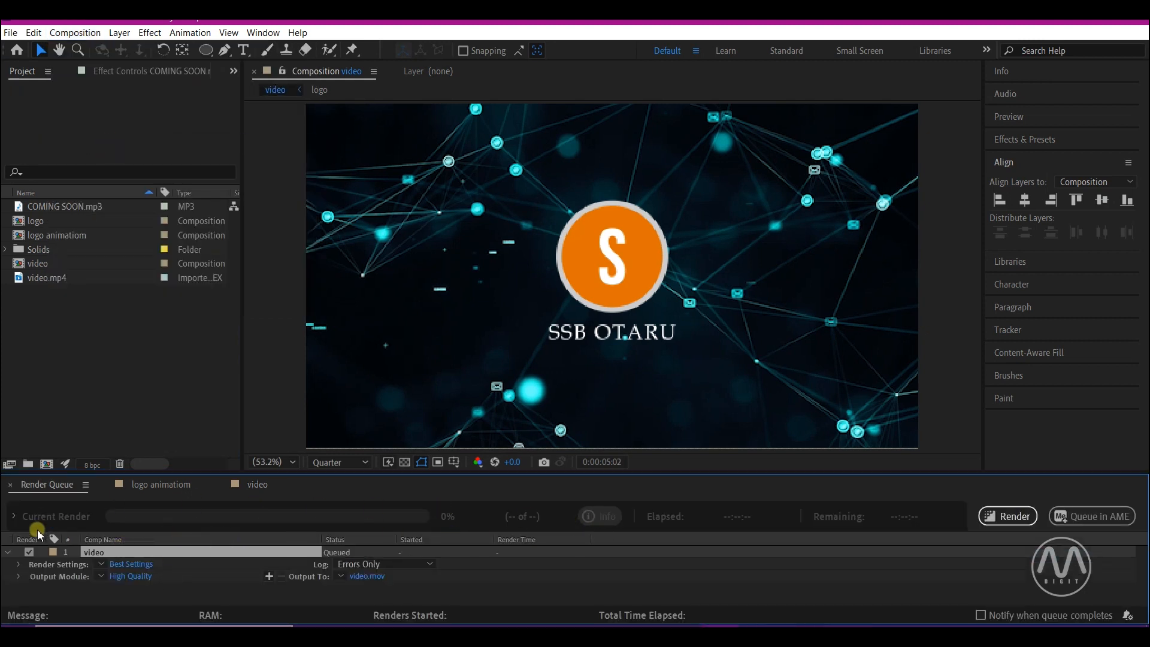
click(138, 565)
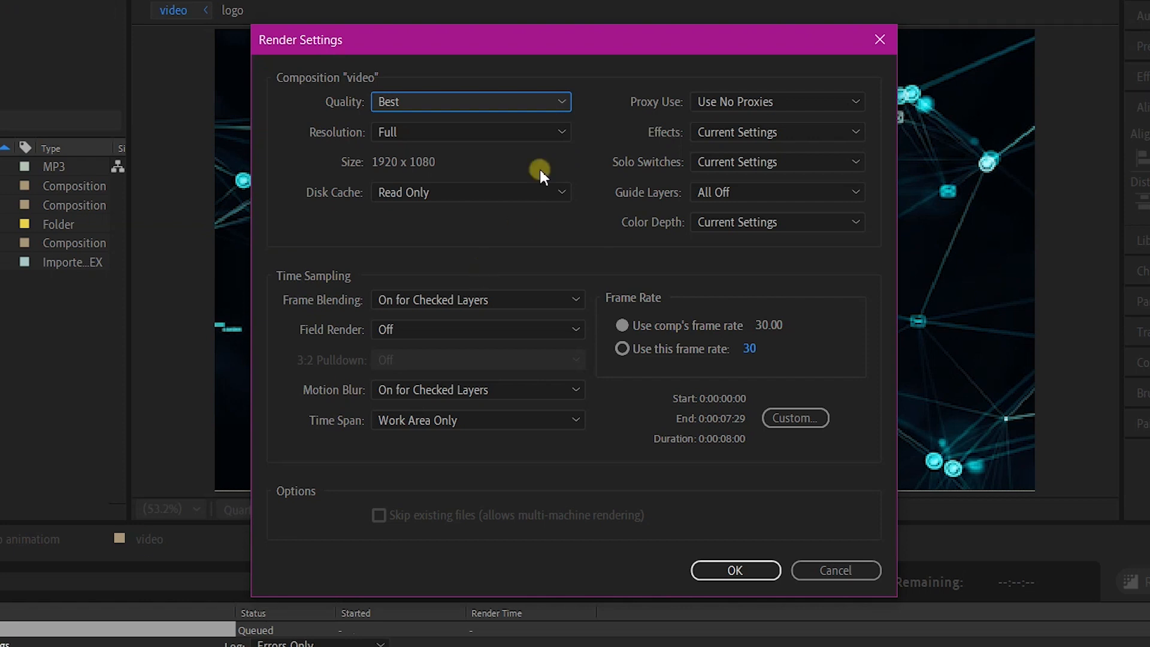
click(379, 101)
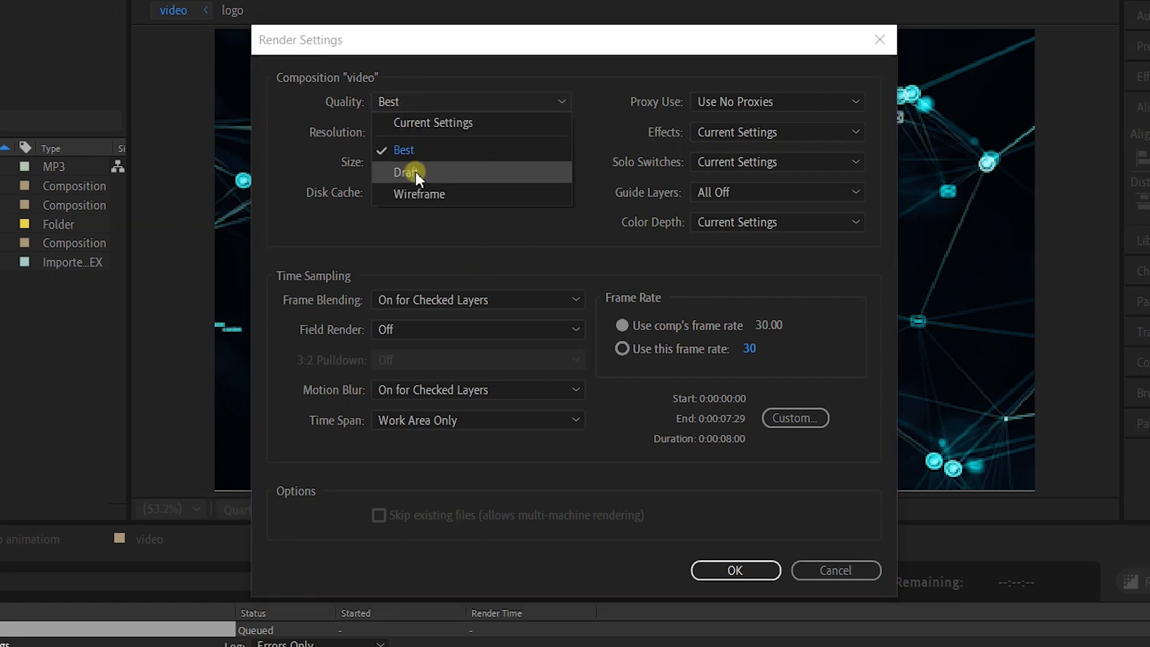
click(415, 150)
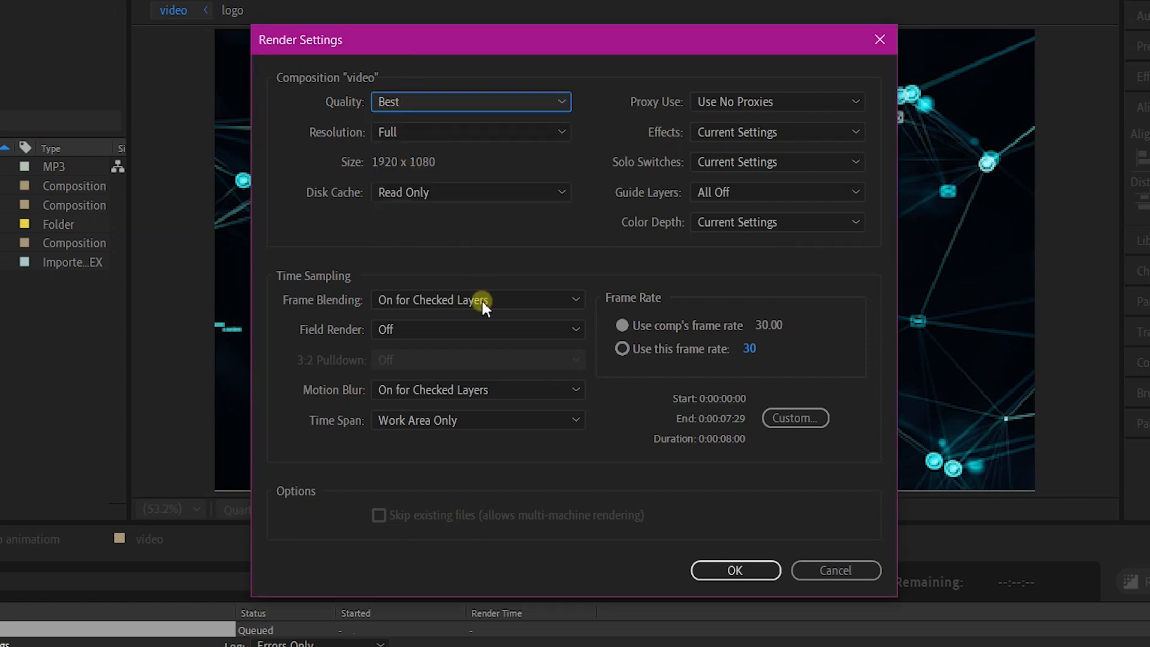
click(732, 569)
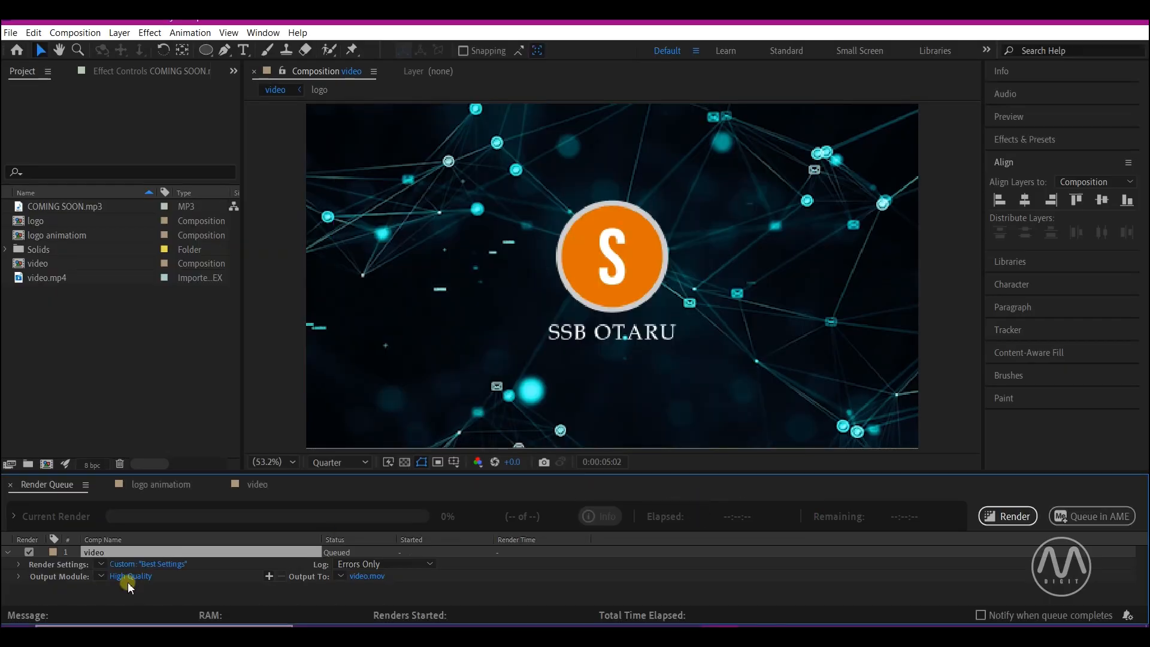
Step: Configure the output module with the QuickTime format, keeping the Apple ProRes 422 codec, and RGB channels
click(131, 577)
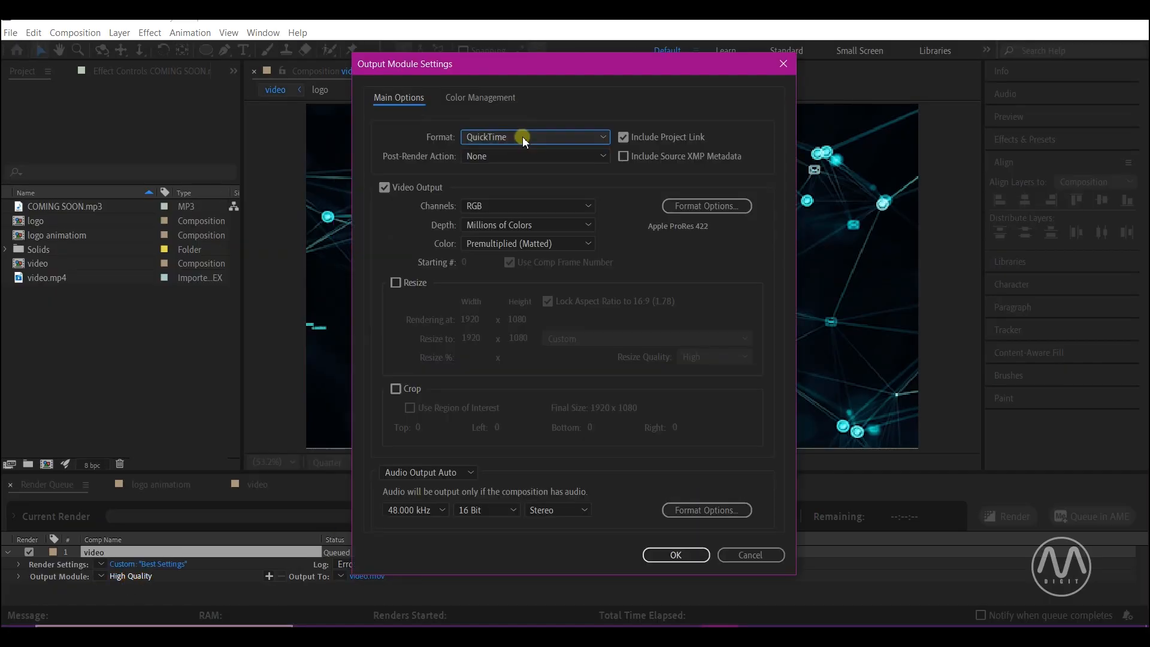
click(501, 112)
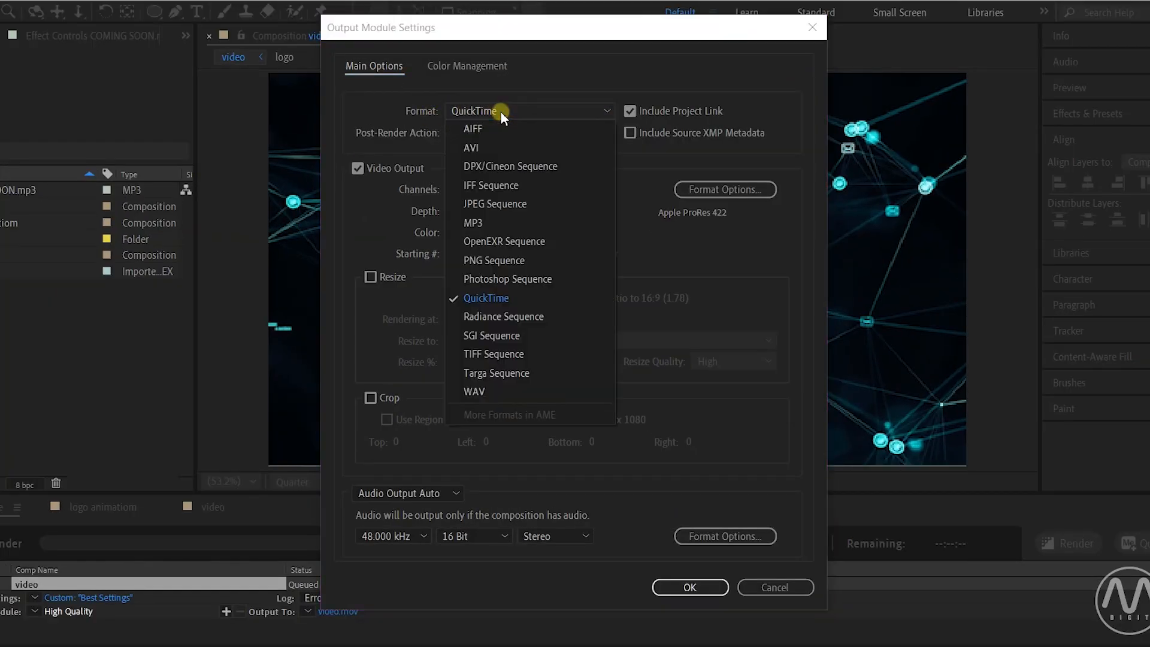
click(503, 298)
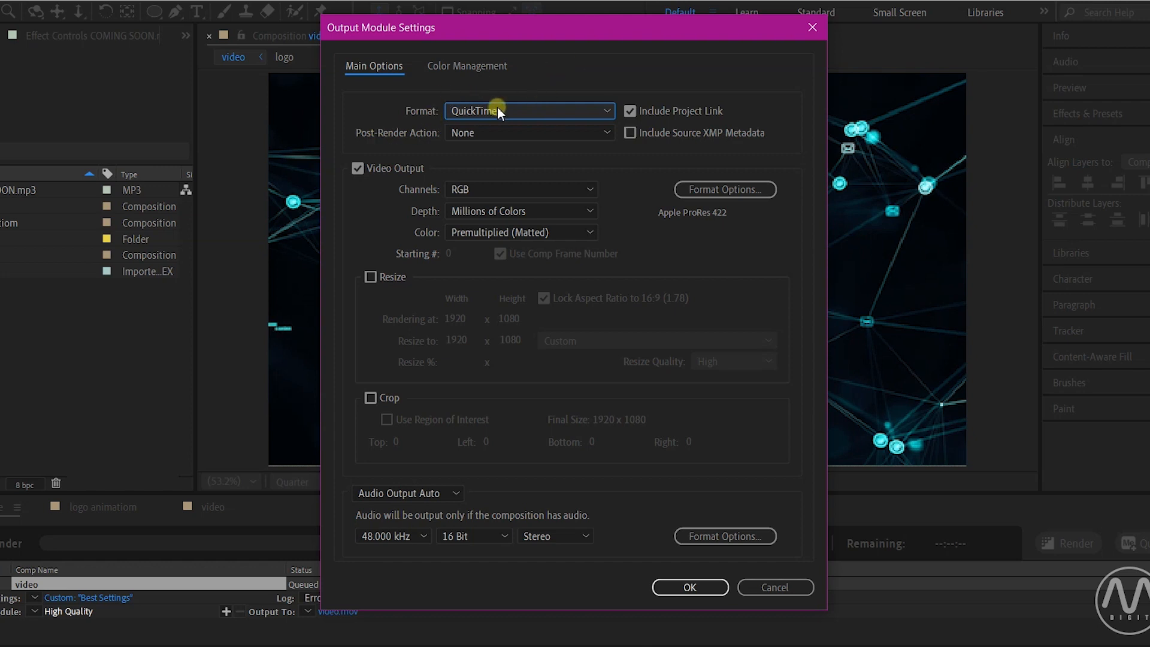
click(706, 190)
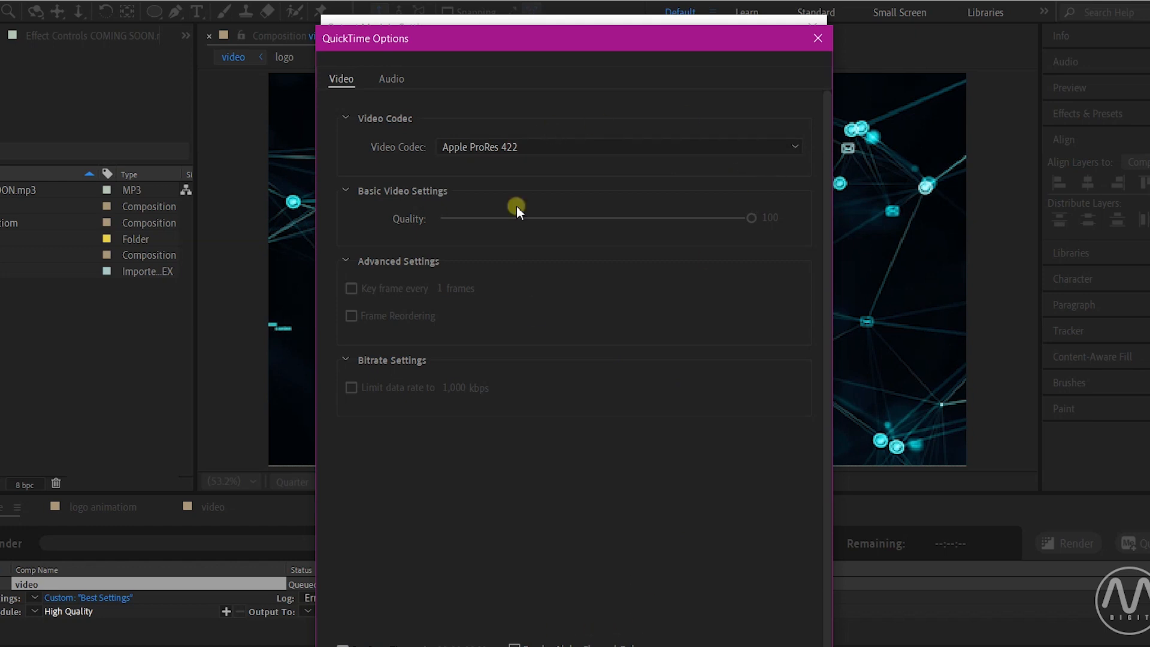
key(Return)
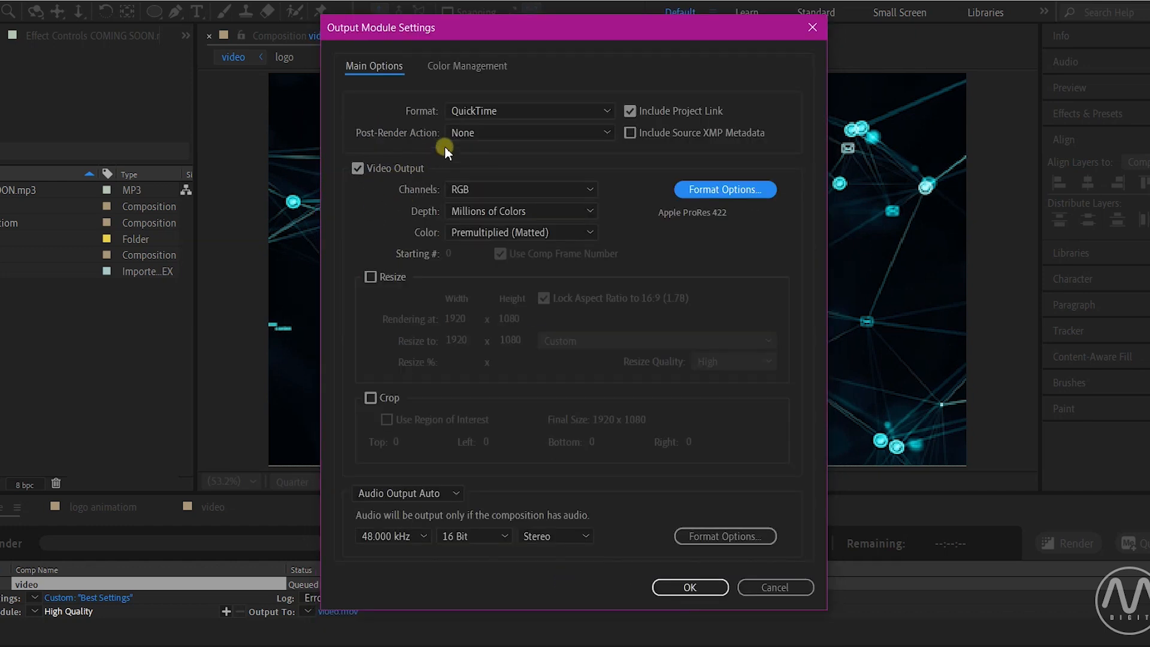
click(465, 190)
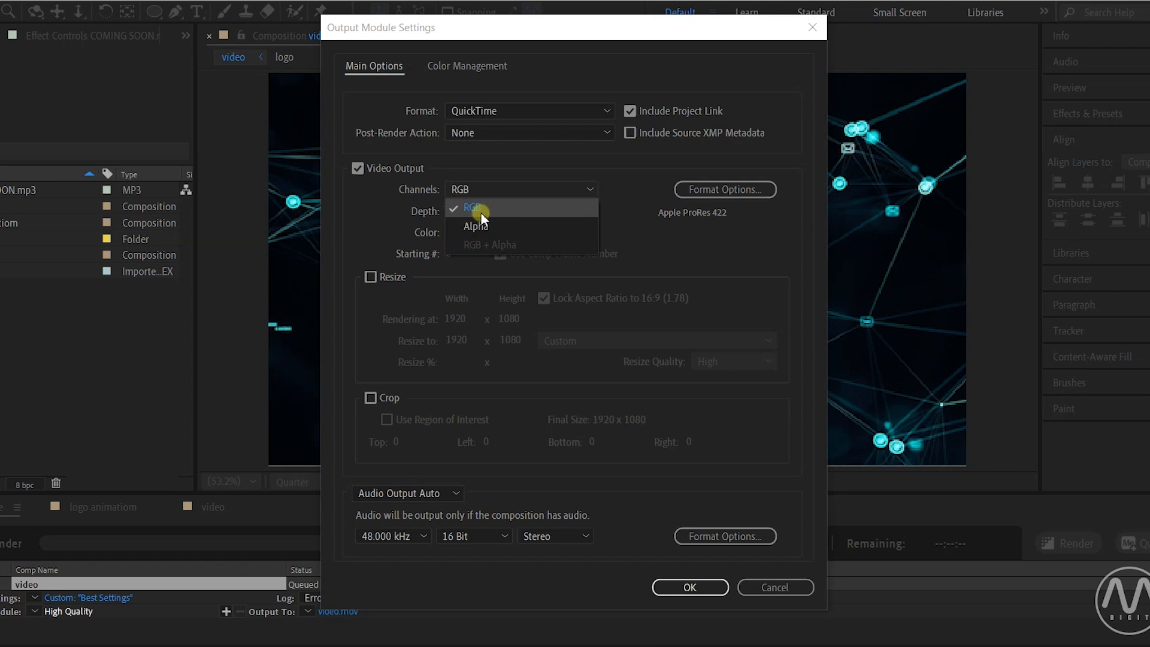
click(481, 211)
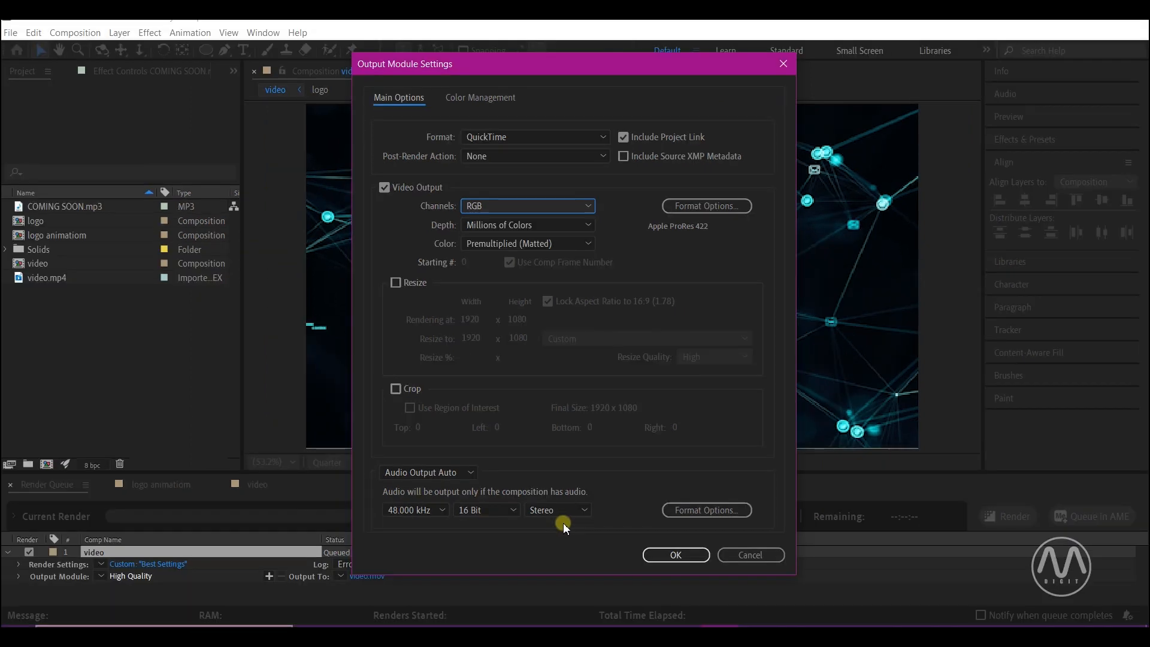
click(667, 556)
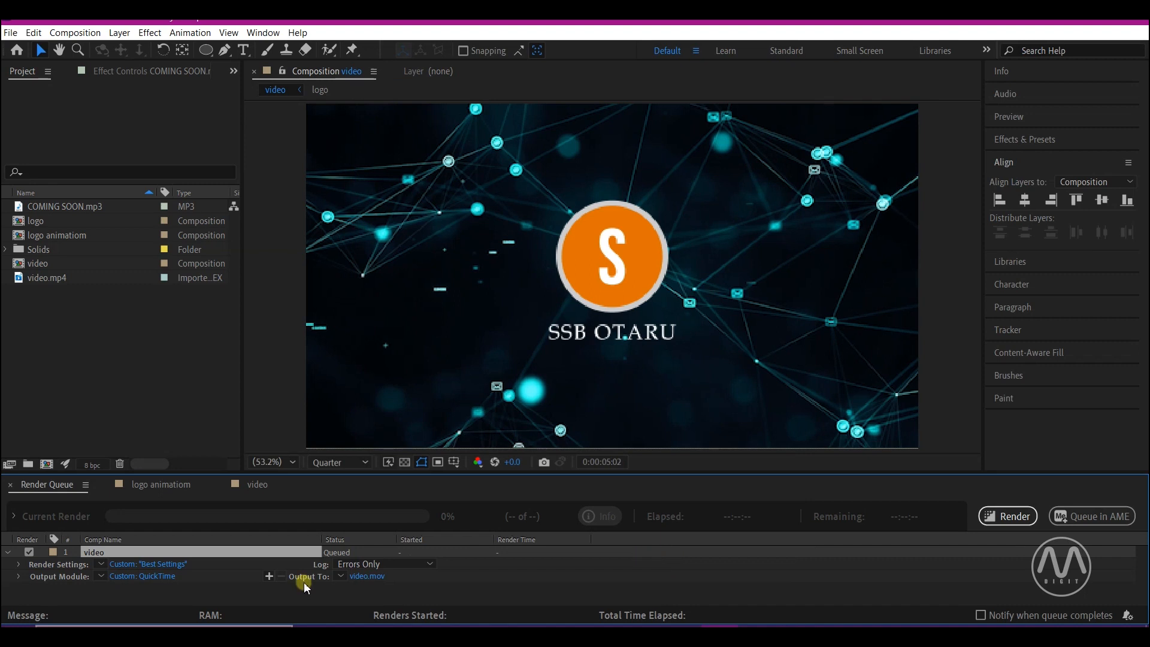
Step: Name the output file first logo animation in the VIDEO INTRO folder and render the queued composition
click(362, 576)
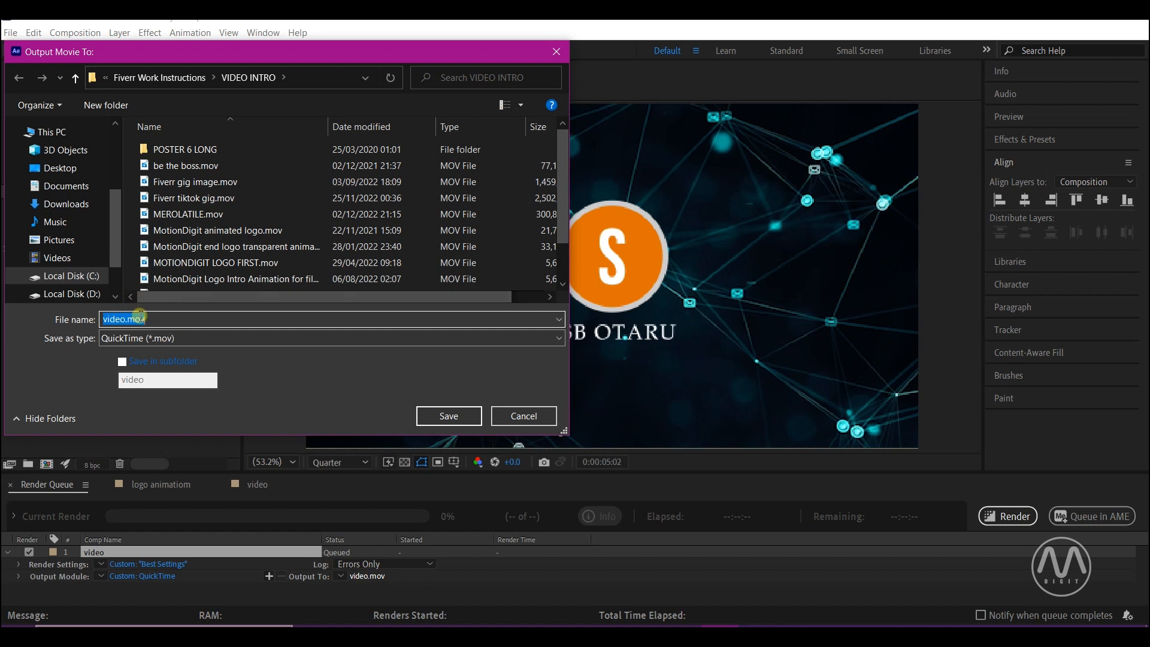
text(f)
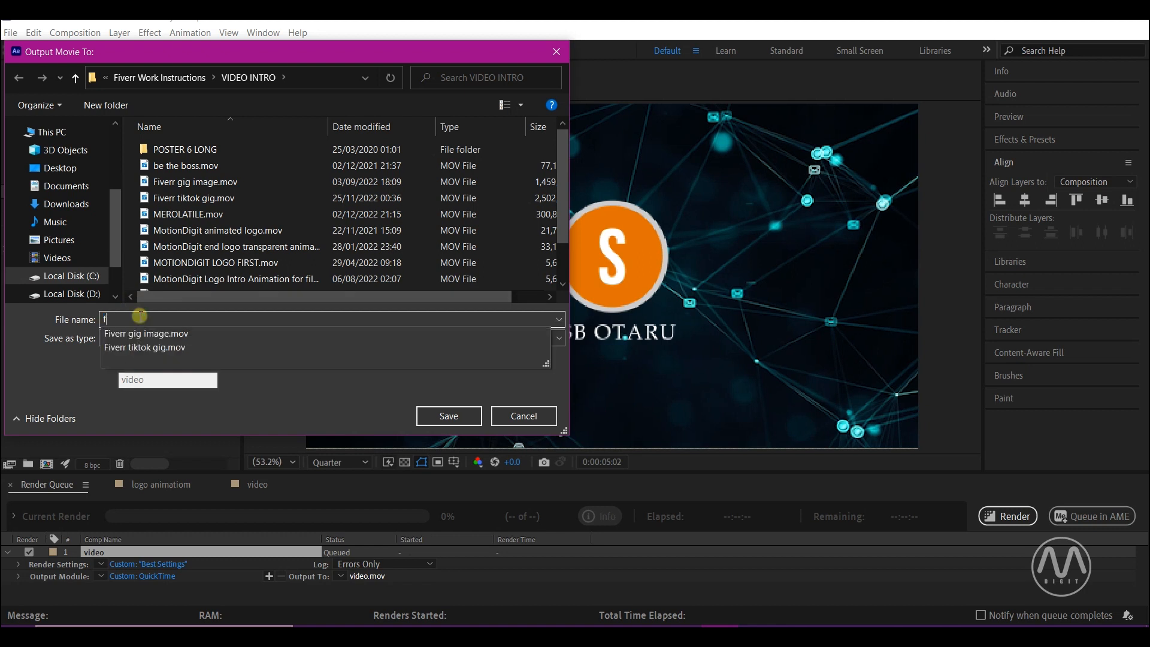
text(irst logo animation)
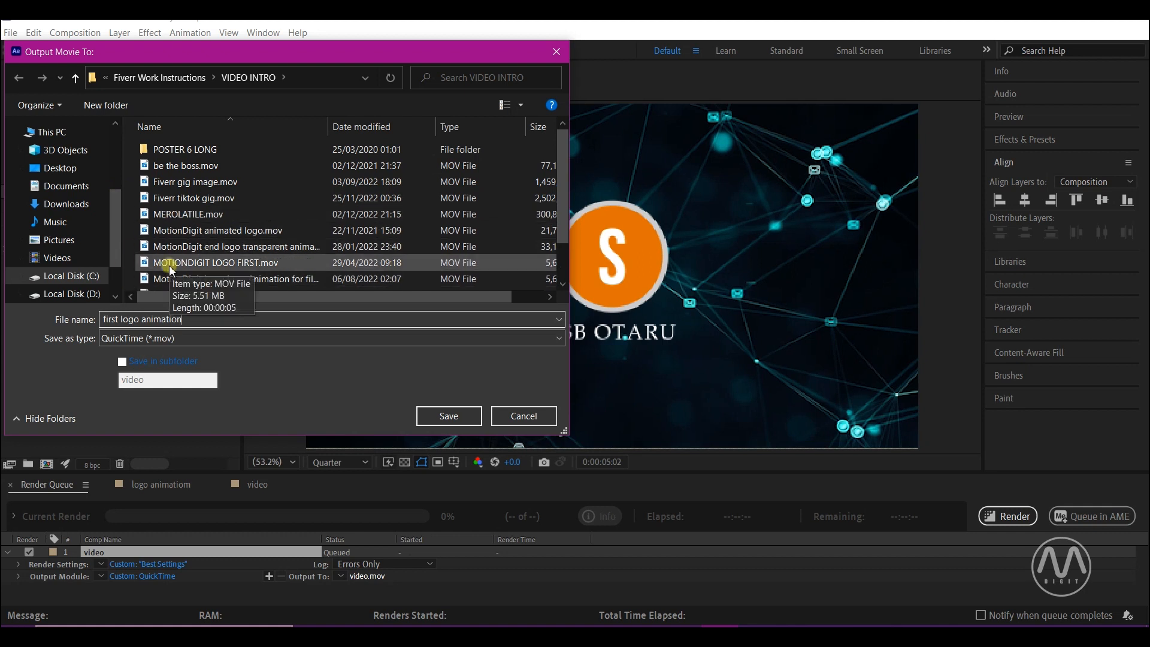
click(449, 416)
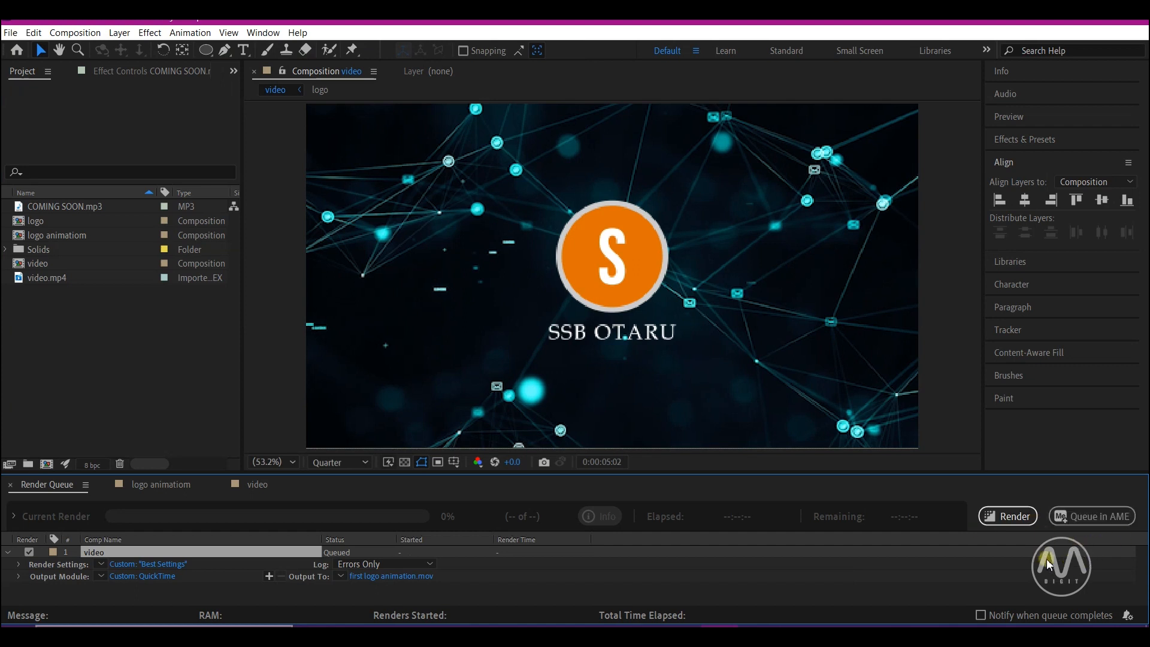
click(1013, 516)
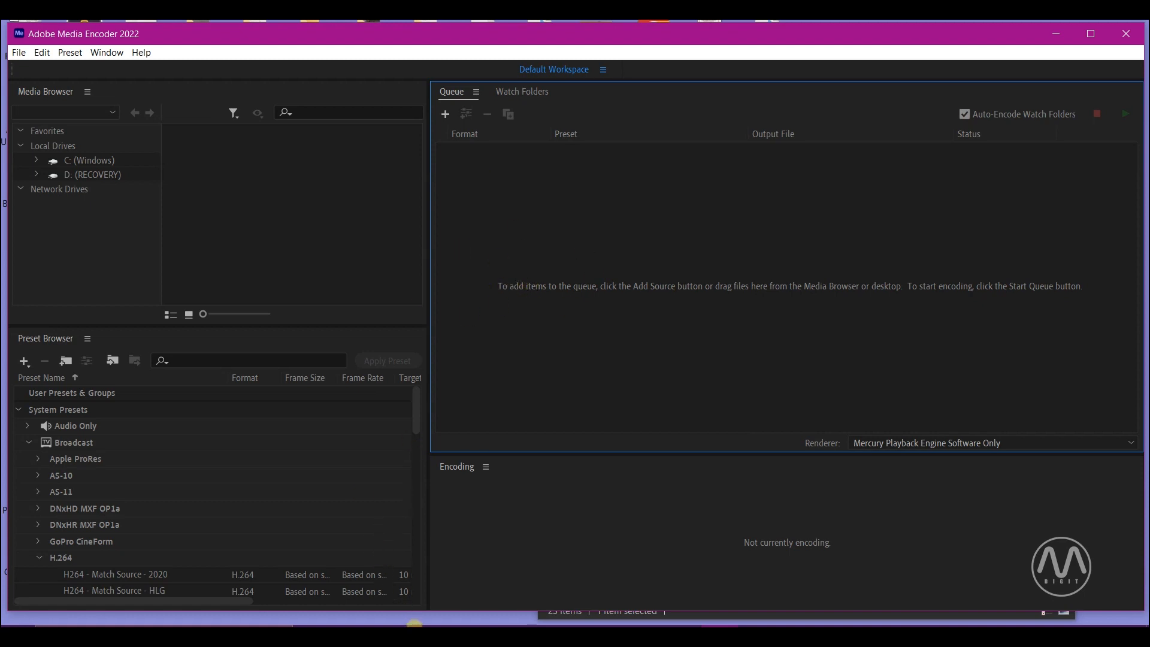
Step: Add first logo animation.mov from the VIDEO INTRO folder to the Adobe Media Encoder queue with the H.264 format
click(413, 623)
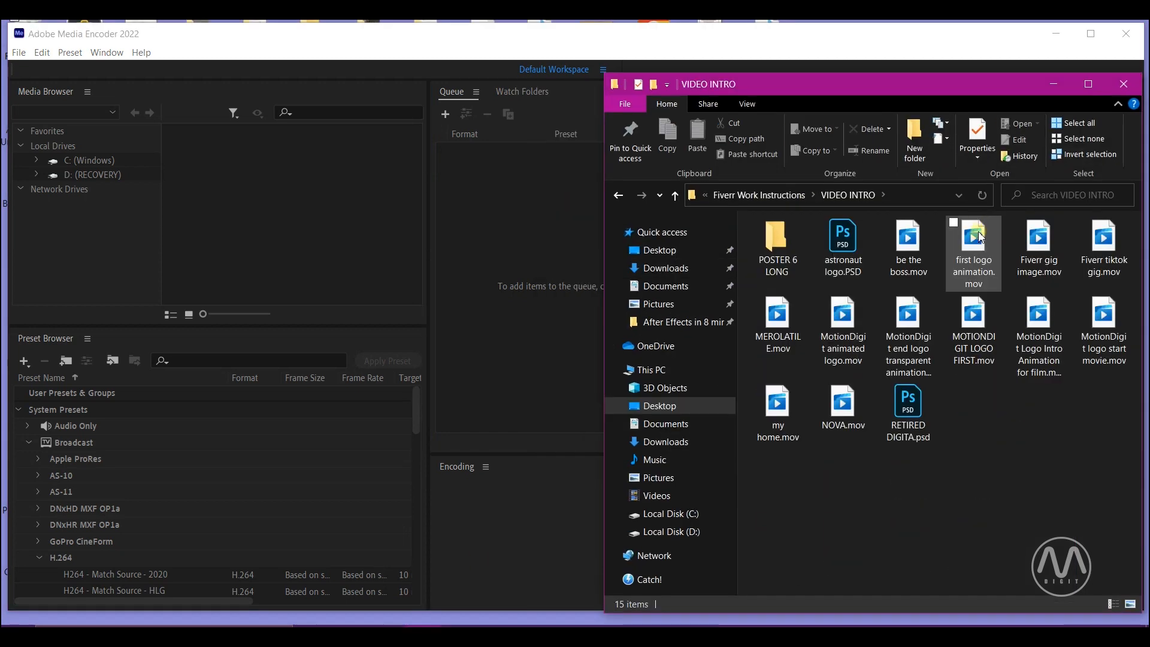
click(980, 242)
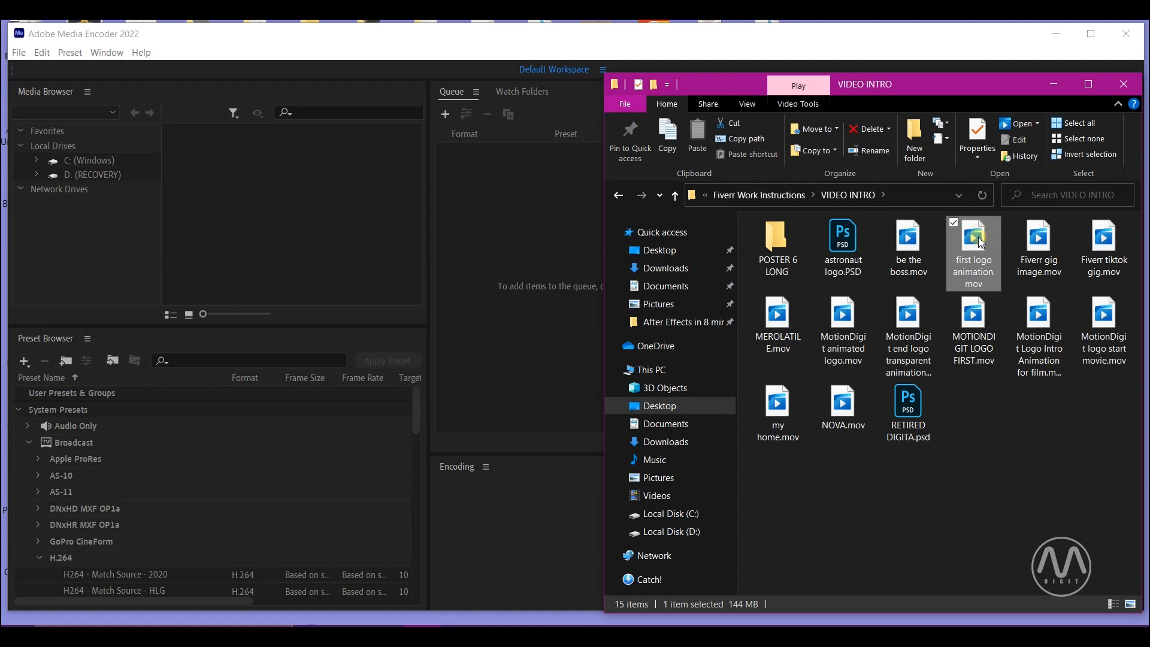
drag(980, 243, 518, 233)
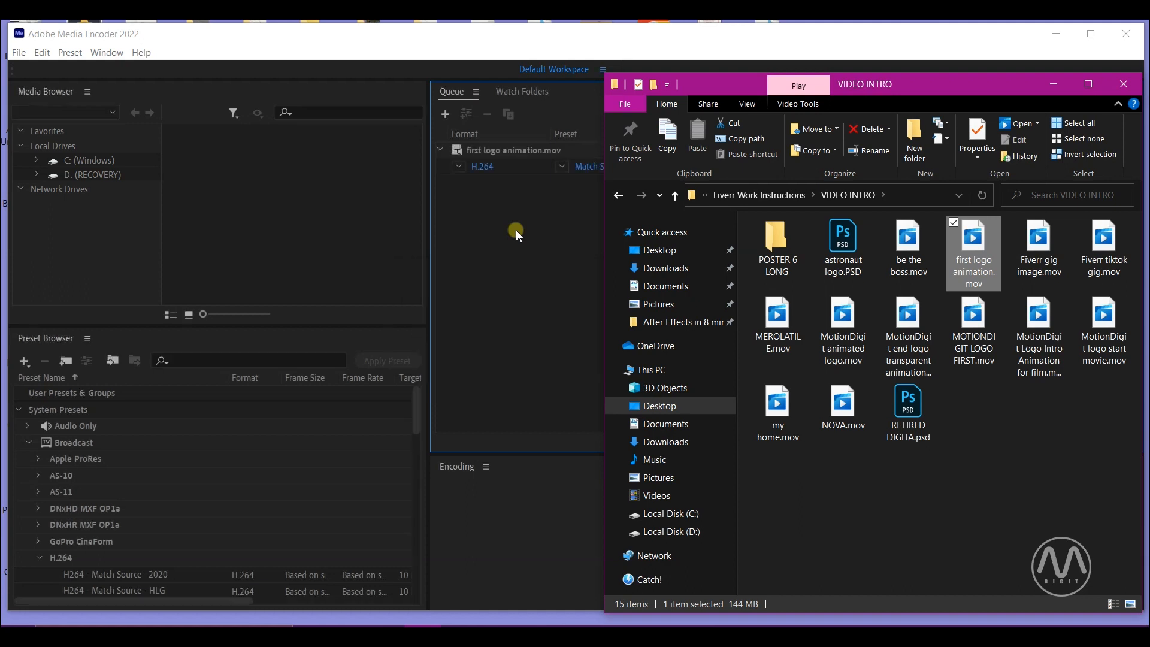
click(464, 168)
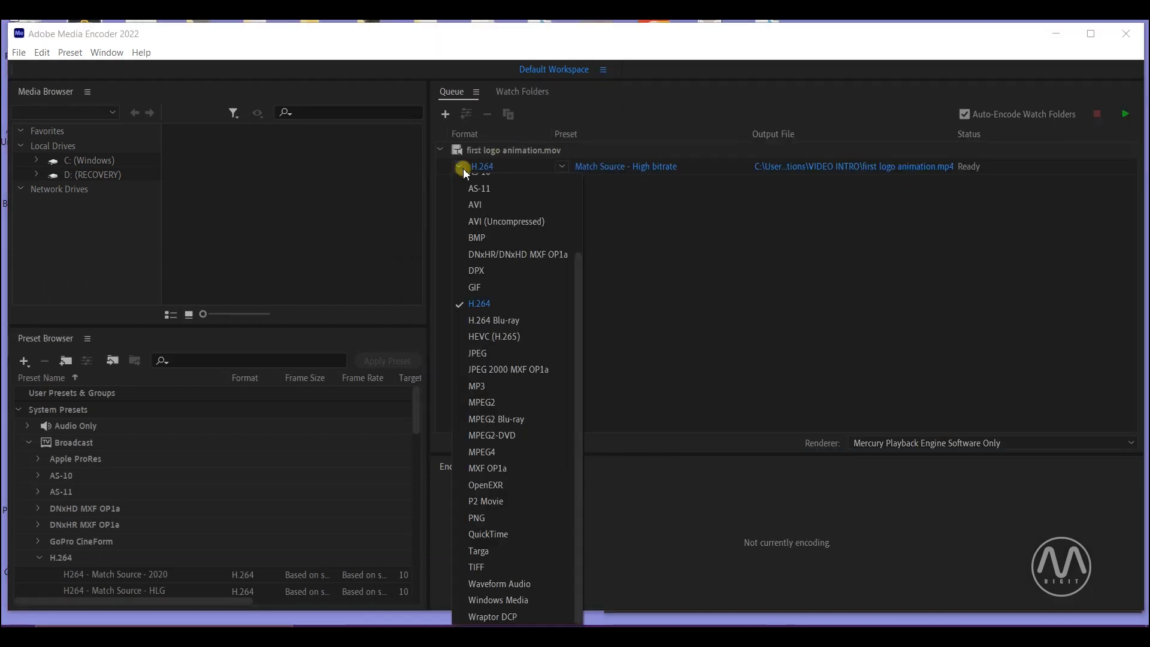
click(479, 303)
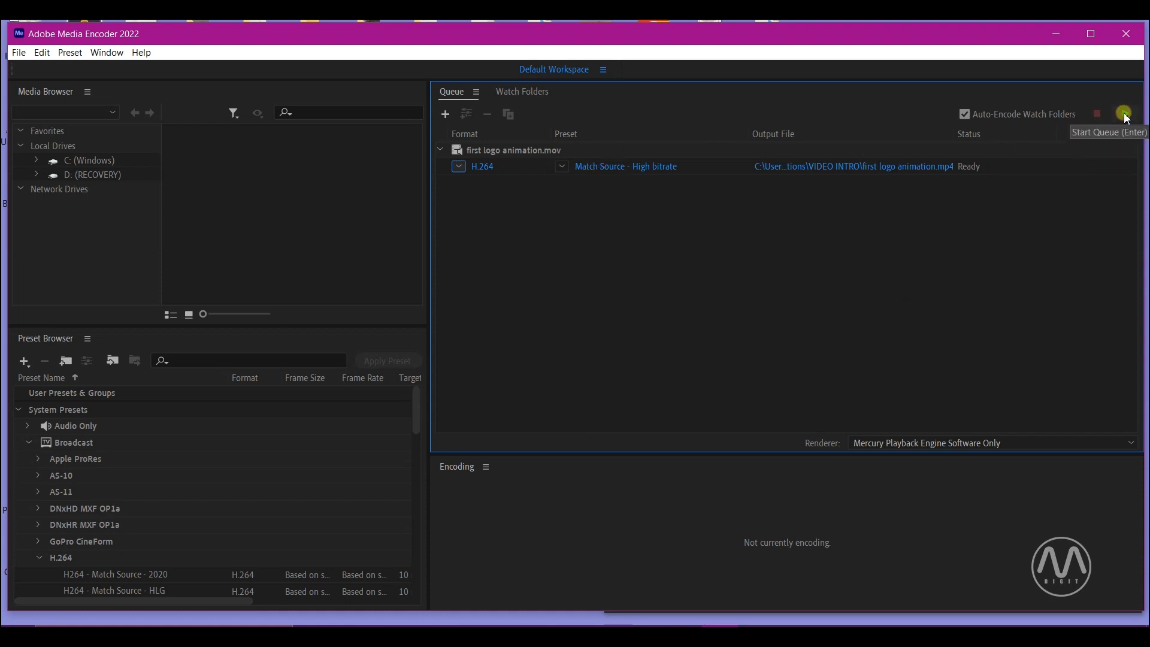
Step: Set the output location of first logo animation.mp4 to the Desktop and start encoding the queue
click(884, 167)
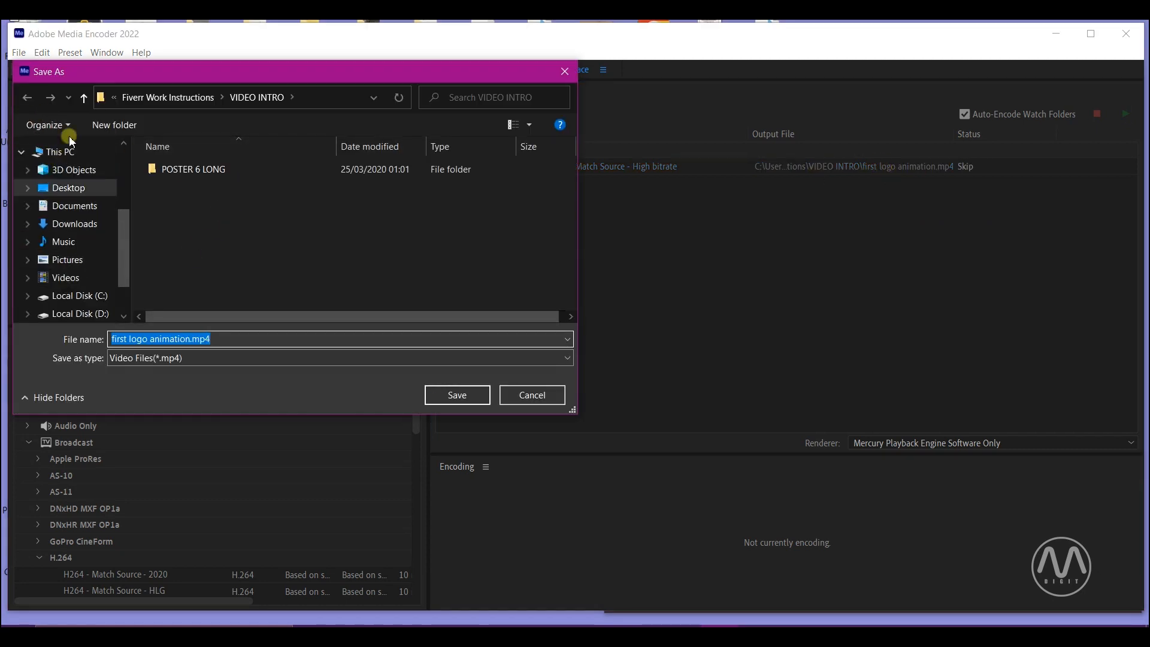
click(73, 190)
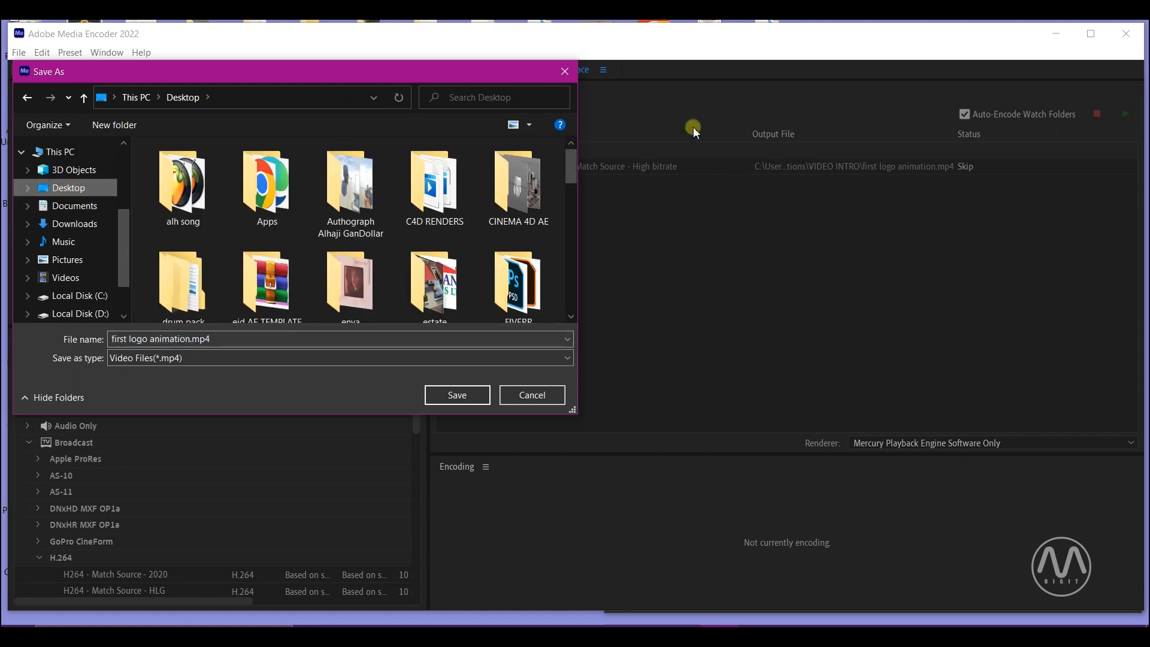
click(462, 397)
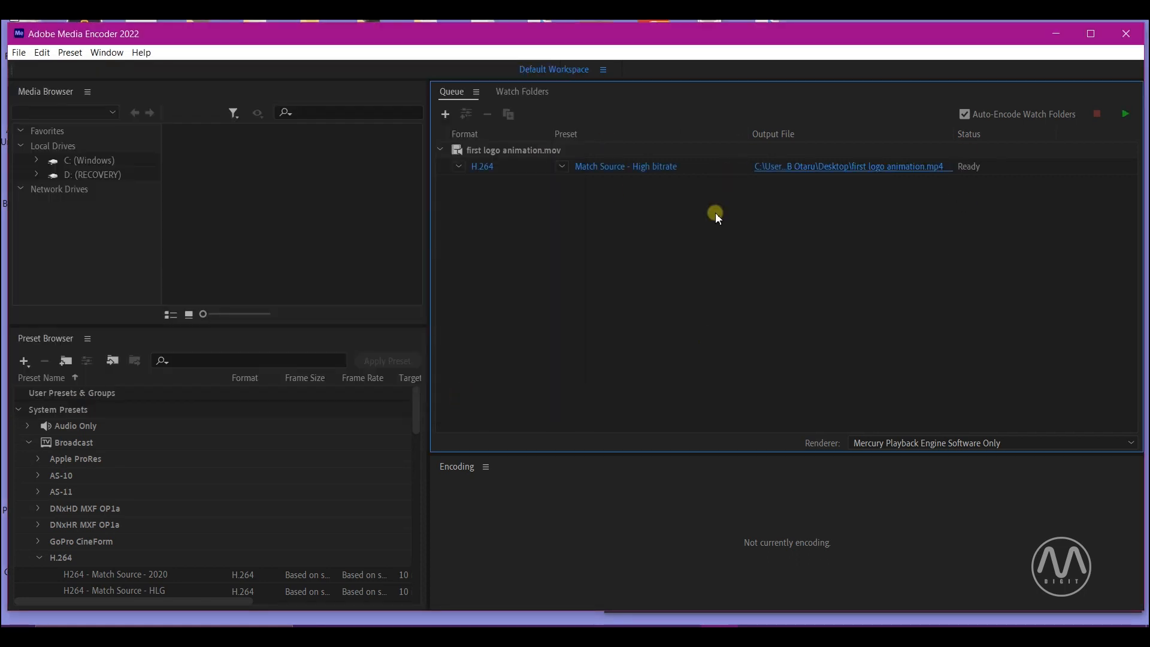
click(1126, 114)
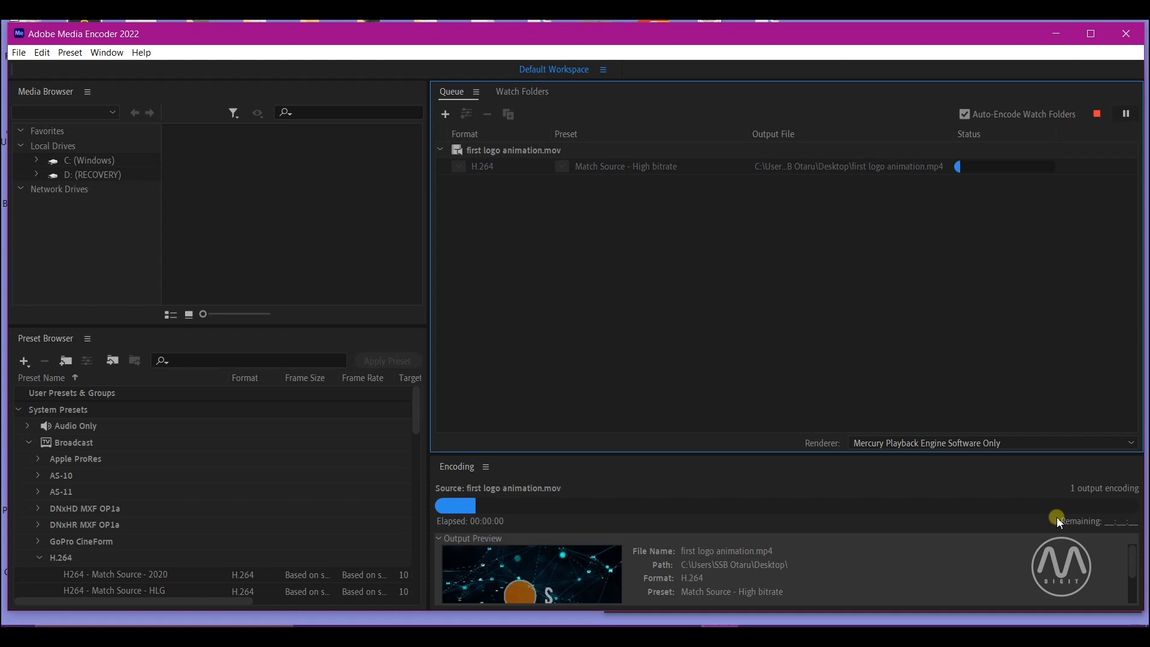